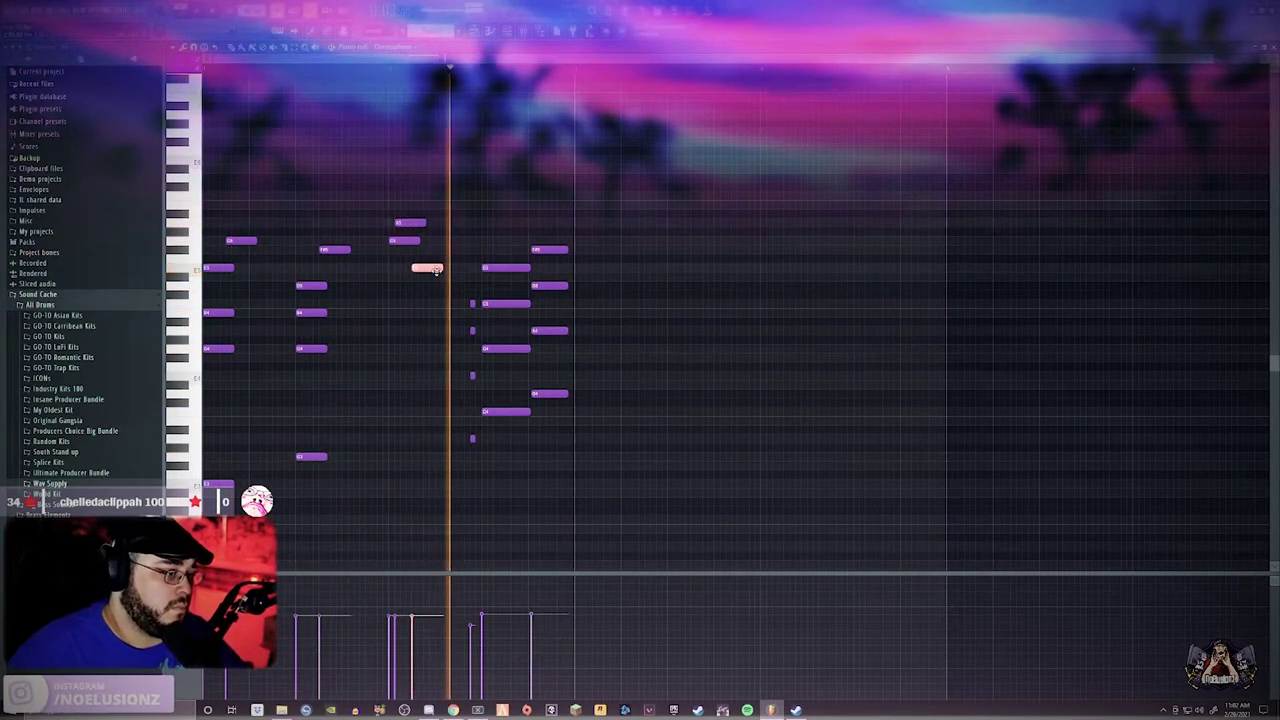
Duplicate the whole piano roll phrase directly after itself and nudge the copy right so it starts on the bar line
{"action": "double_click", "coordinate": [434, 270]}
{"action": "left_click", "coordinate": [704, 286]}
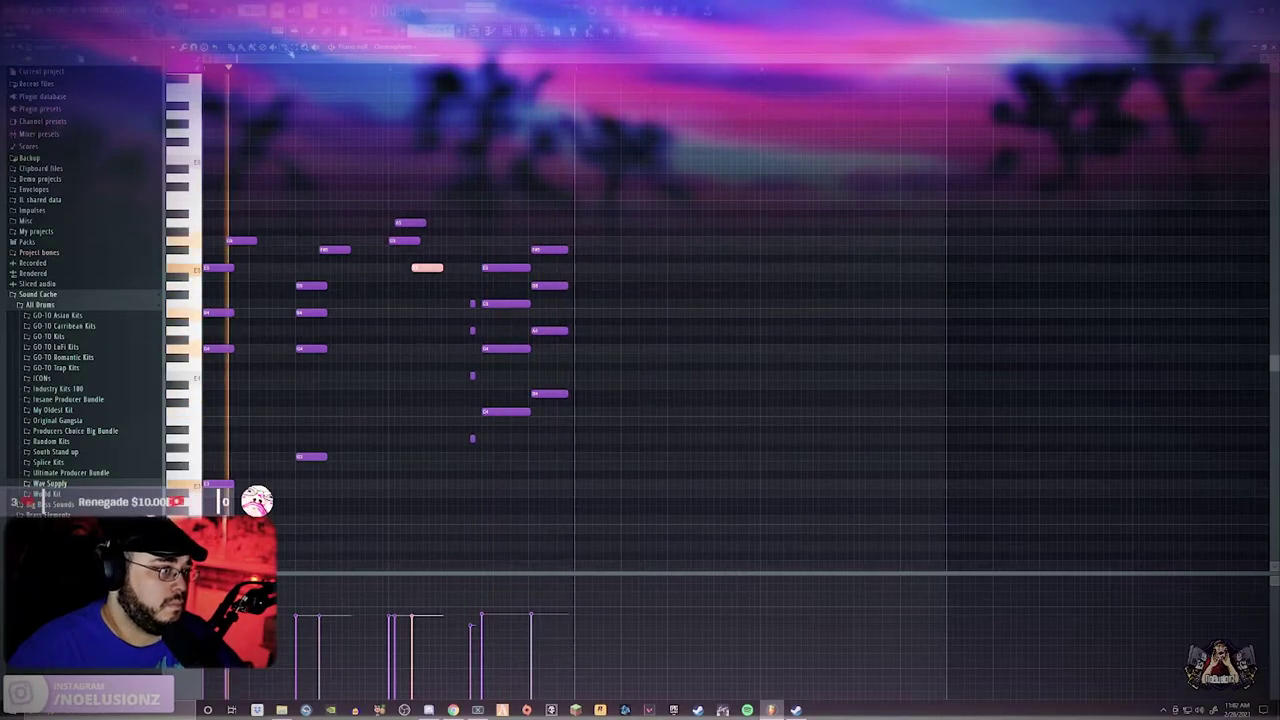
{"action": "key", "text": "ctrl+a"}
{"action": "key", "text": "ctrl+b"}
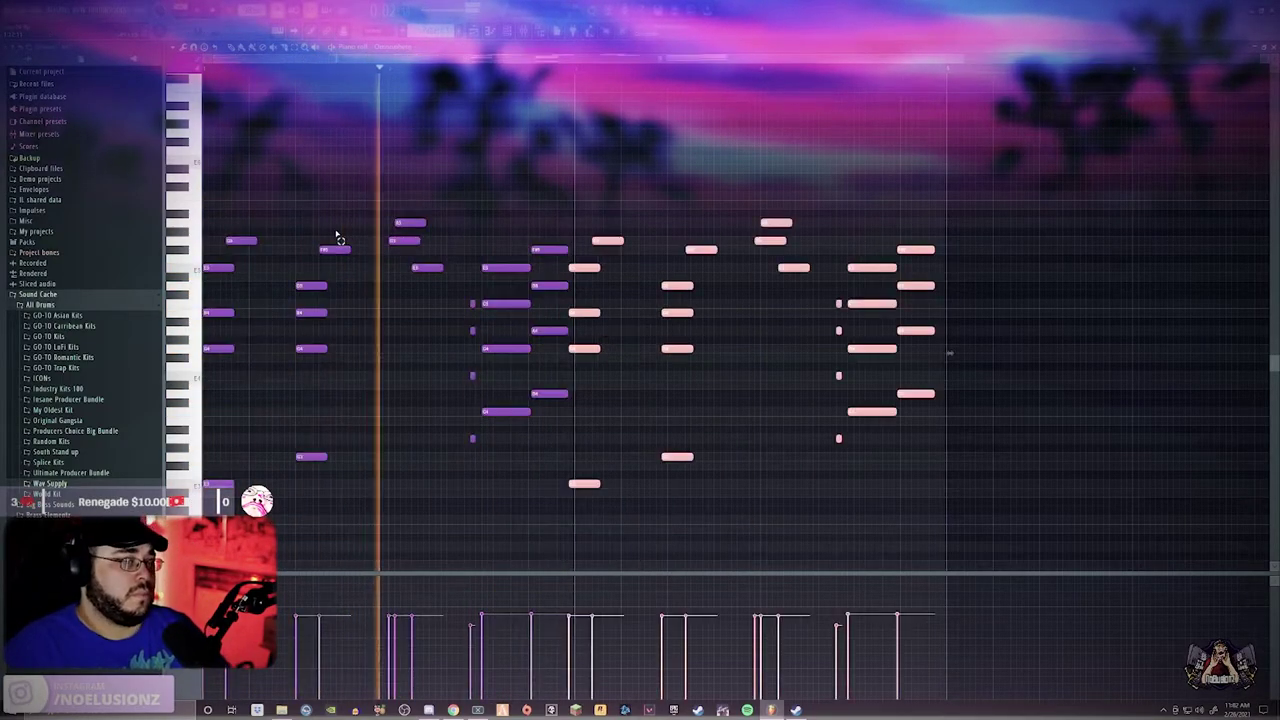
{"action": "key", "text": "shift+Right"}
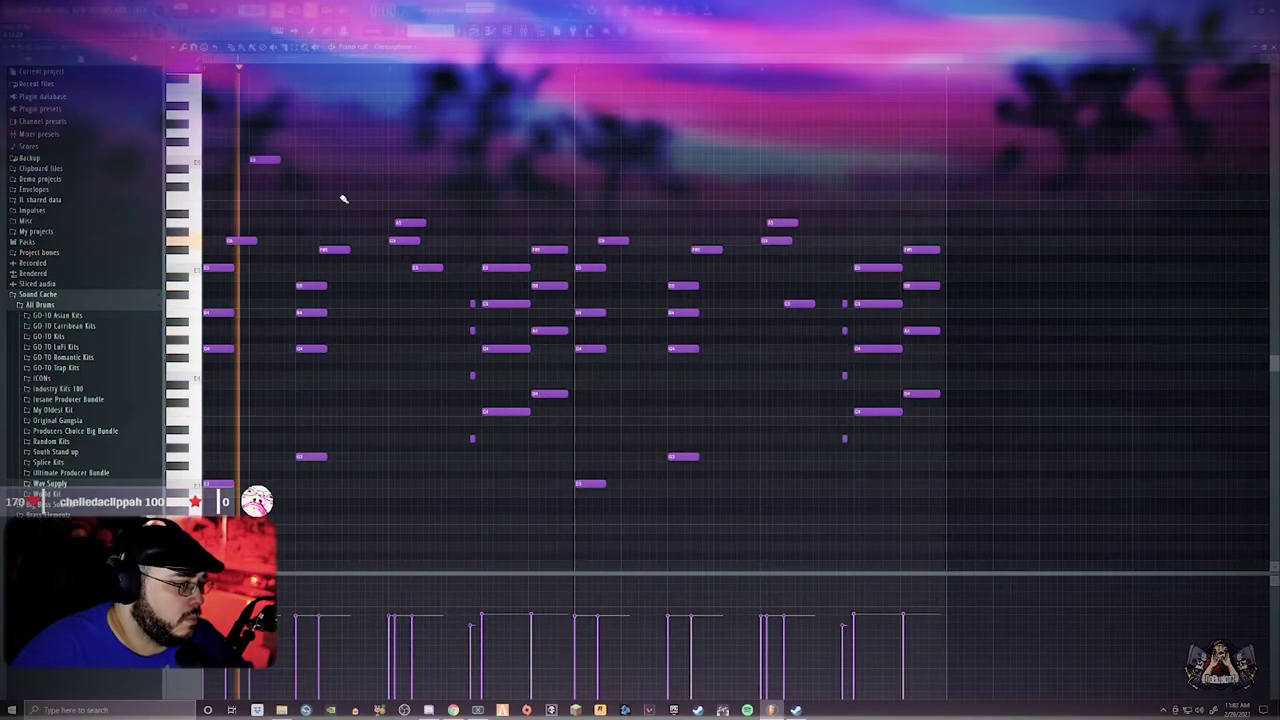
Try adding short high accent notes above the melody after the first two chords of each half
{"action": "left_click", "coordinate": [343, 196]}
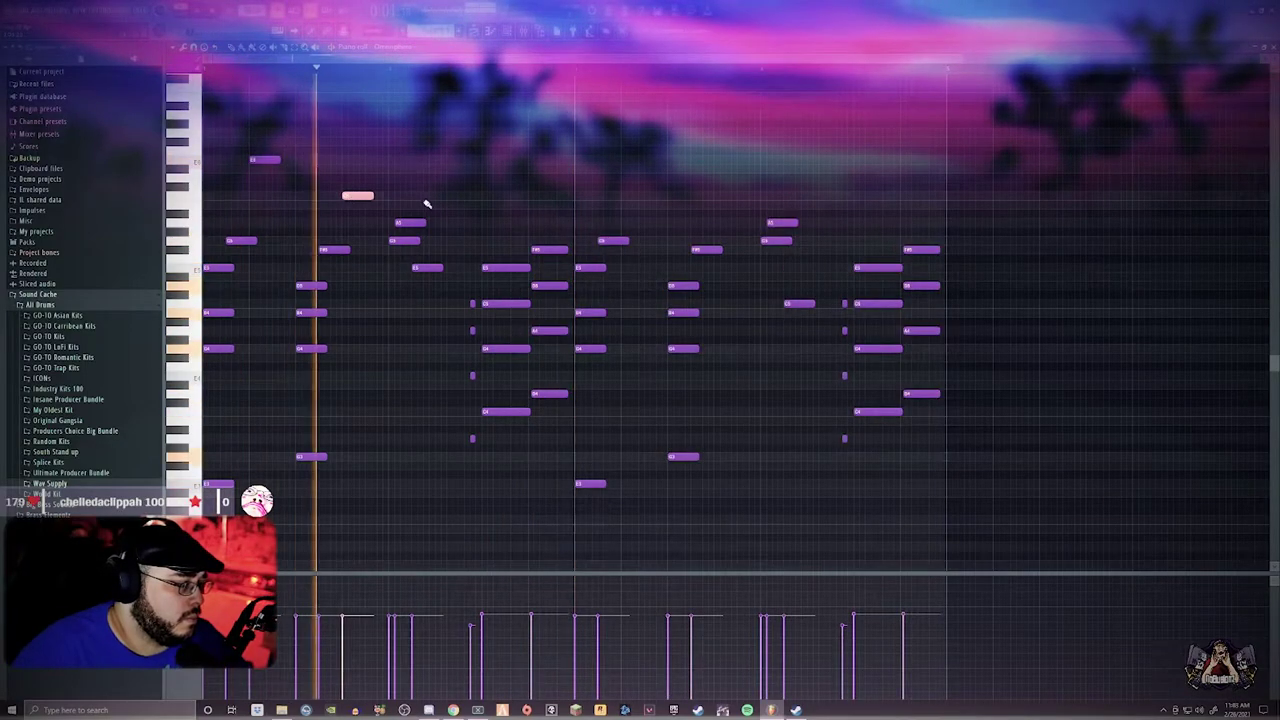
{"action": "left_click", "coordinate": [626, 168]}
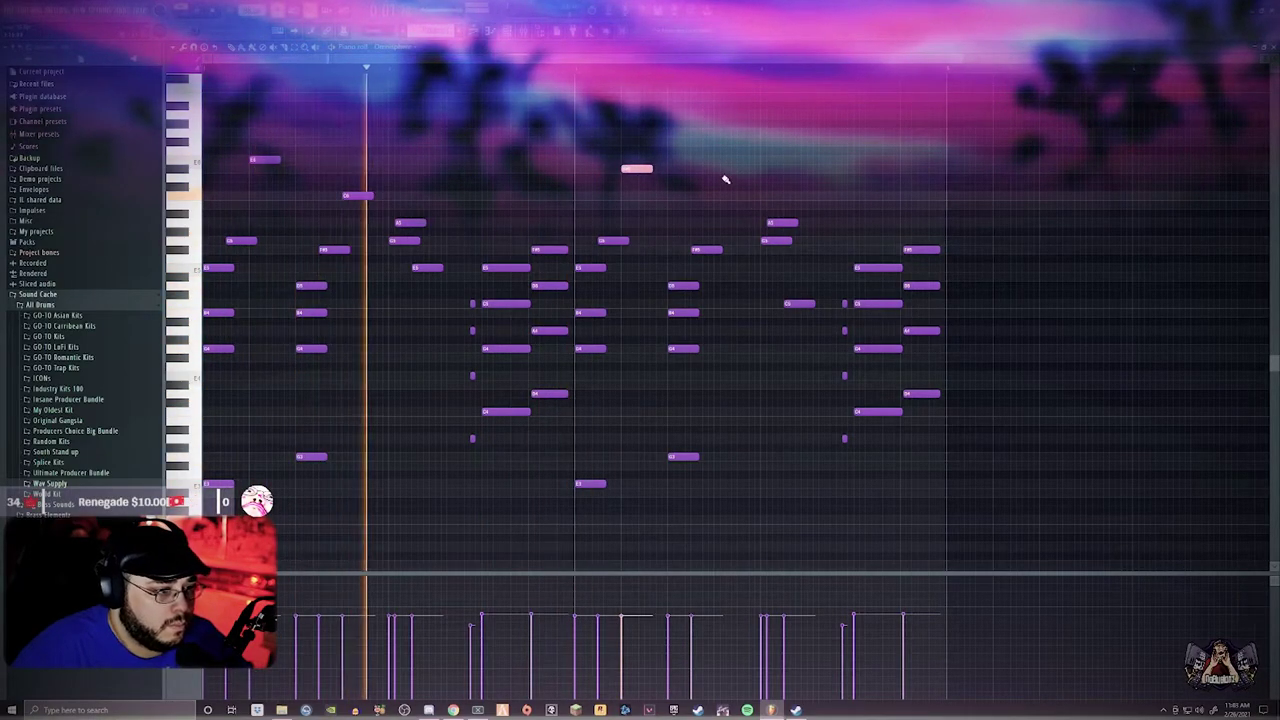
{"action": "left_click", "coordinate": [713, 204]}
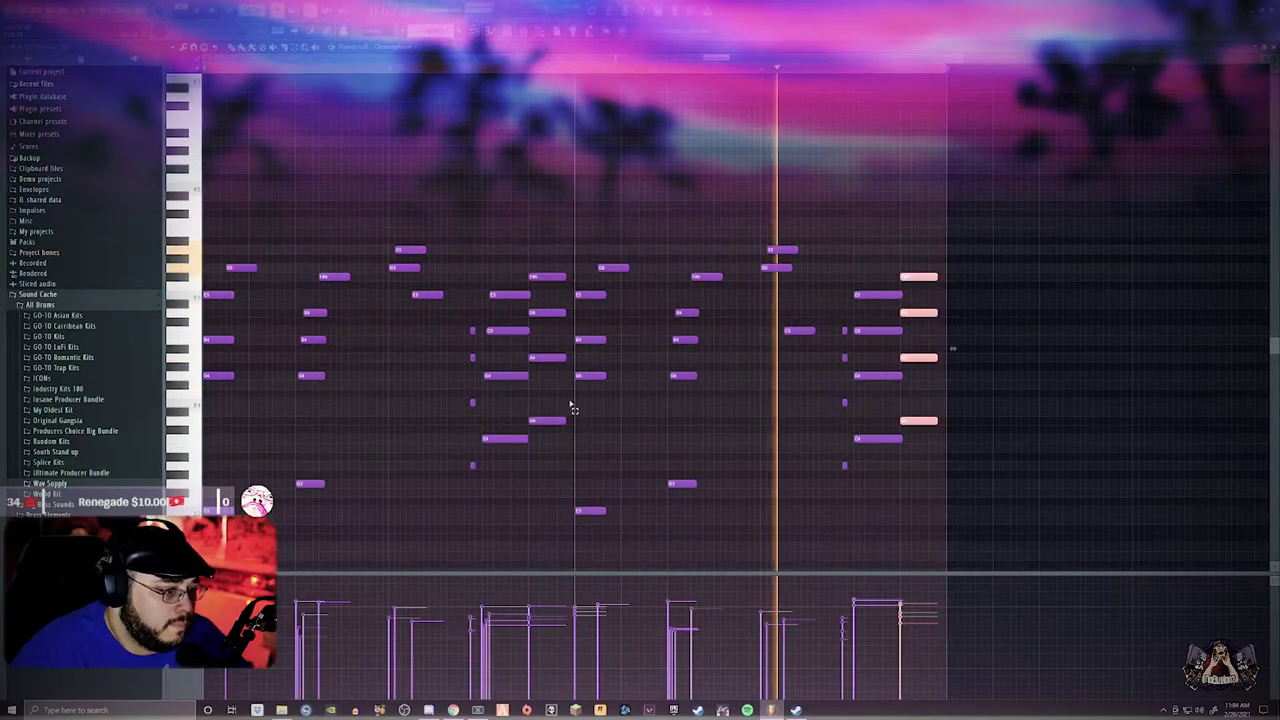
Strum the last chord of the first half and the last two of the second half, and delay the opening chord's middle note slightly
{"action": "left_click_drag", "start_coordinate": [554, 434], "coordinate": [545, 256], "text": "ctrl"}
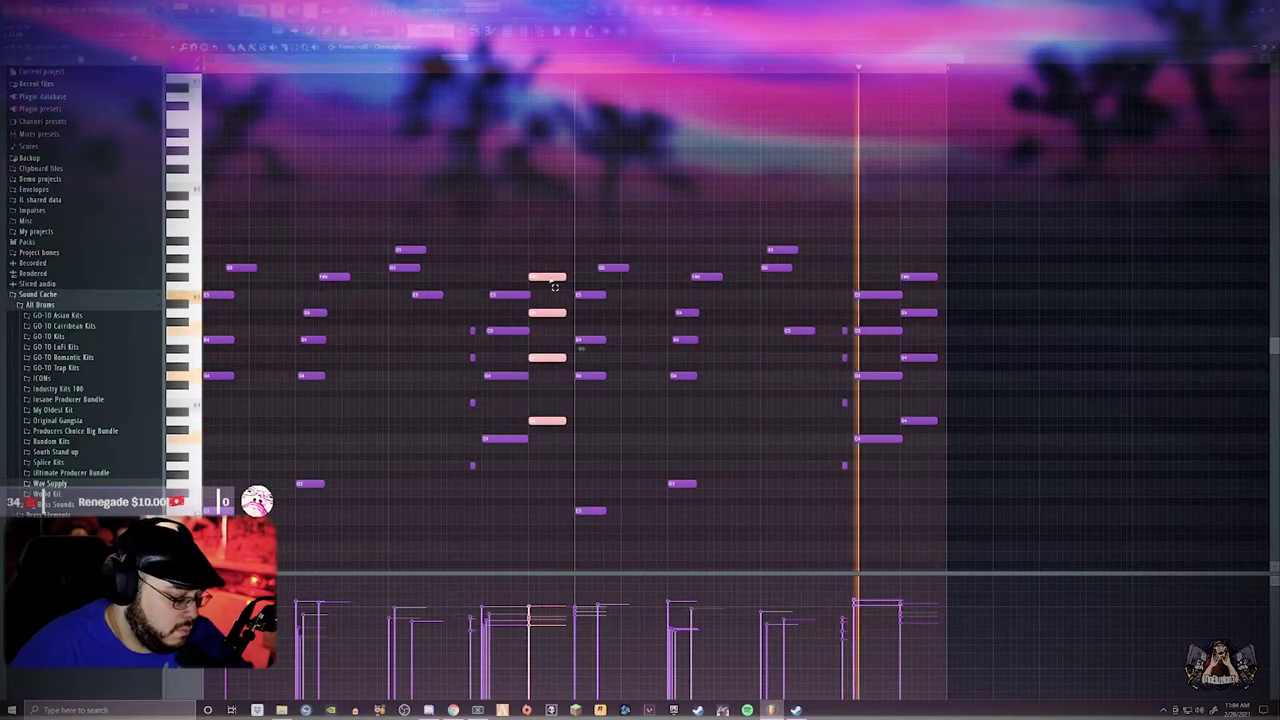
{"action": "key", "text": "alt+s"}
{"action": "left_click", "coordinate": [700, 392]}
{"action": "left_click_drag", "start_coordinate": [932, 446], "coordinate": [855, 475], "text": "ctrl"}
{"action": "key", "text": "alt+s"}
{"action": "key", "text": "Return"}
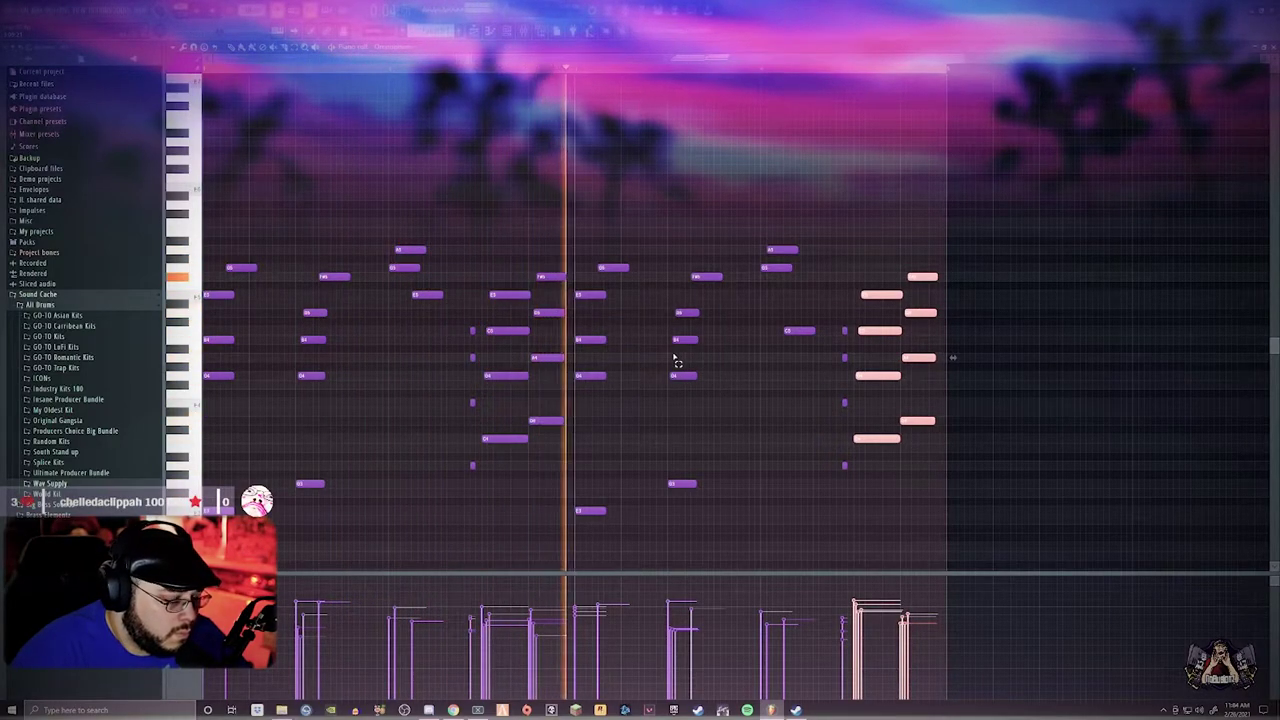
{"action": "left_click_drag", "start_coordinate": [223, 338], "coordinate": [234, 339]}
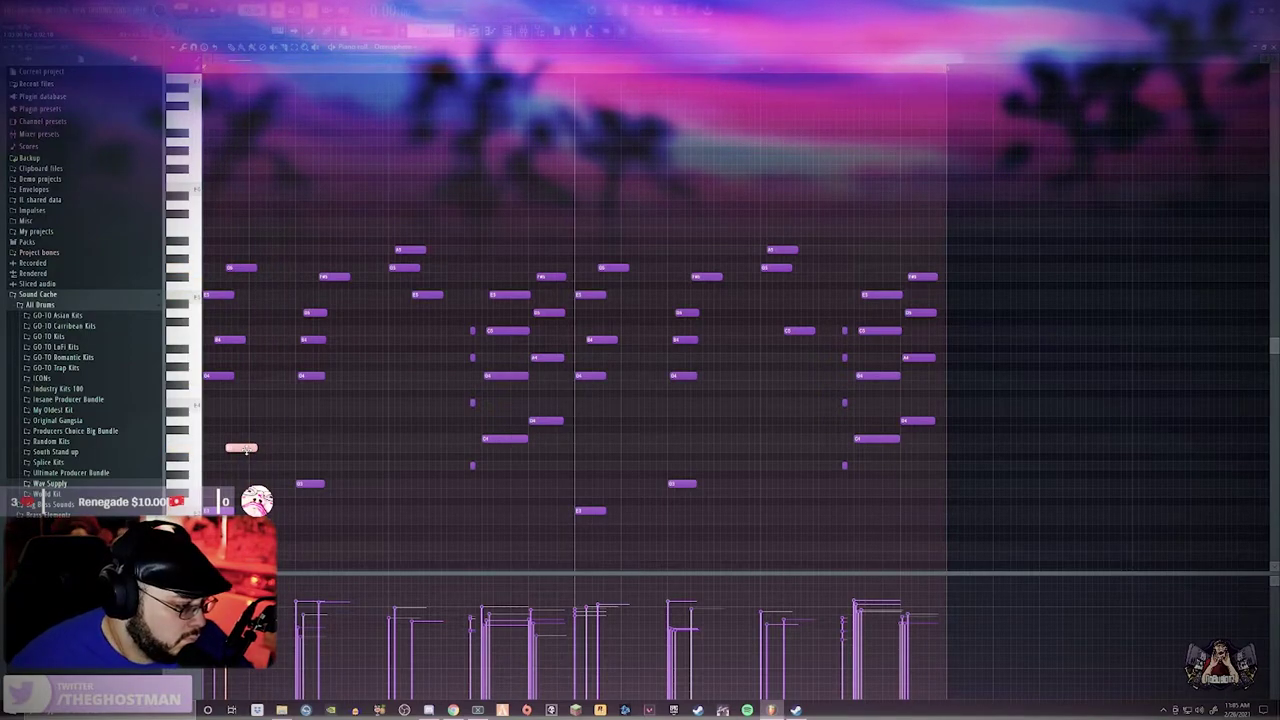
Lengthen the opening E3 bass note to the second chord and add a sustained note a fifth above it across two chords in both halves
{"action": "left_click_drag", "start_coordinate": [236, 434], "coordinate": [286, 435]}
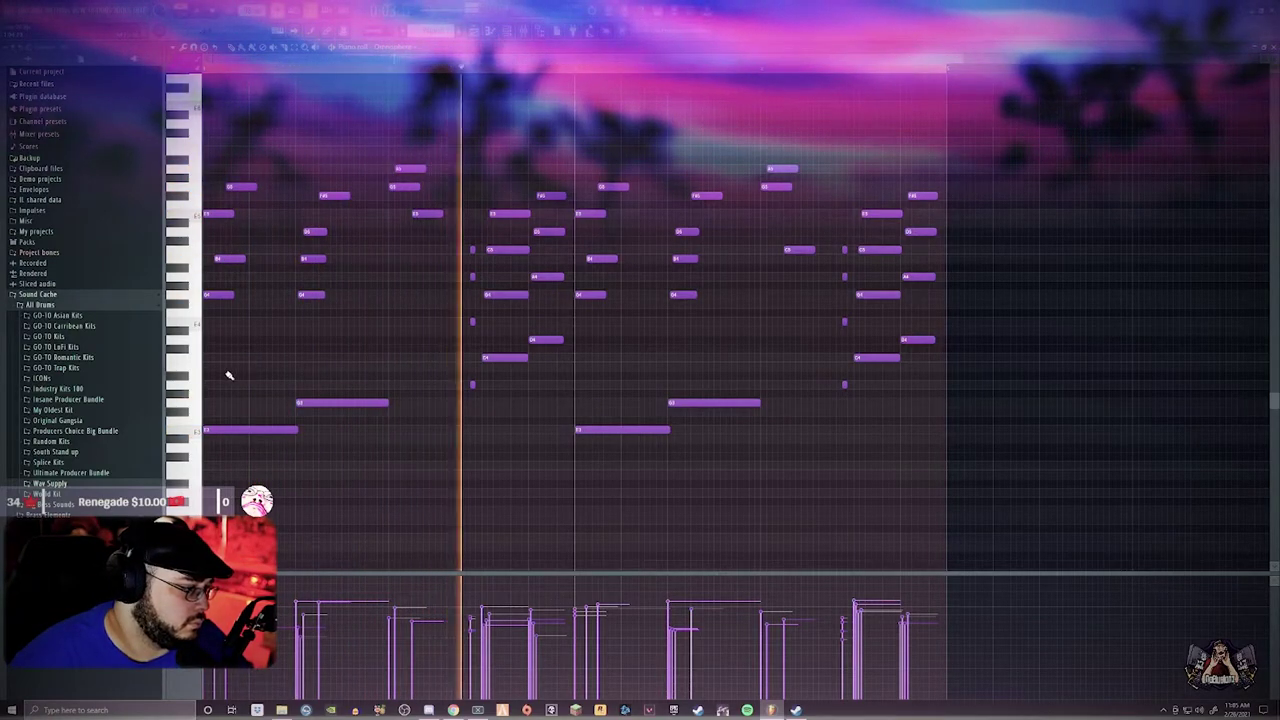
{"action": "left_click", "coordinate": [208, 367]}
{"action": "left_click_drag", "start_coordinate": [232, 368], "coordinate": [383, 370]}
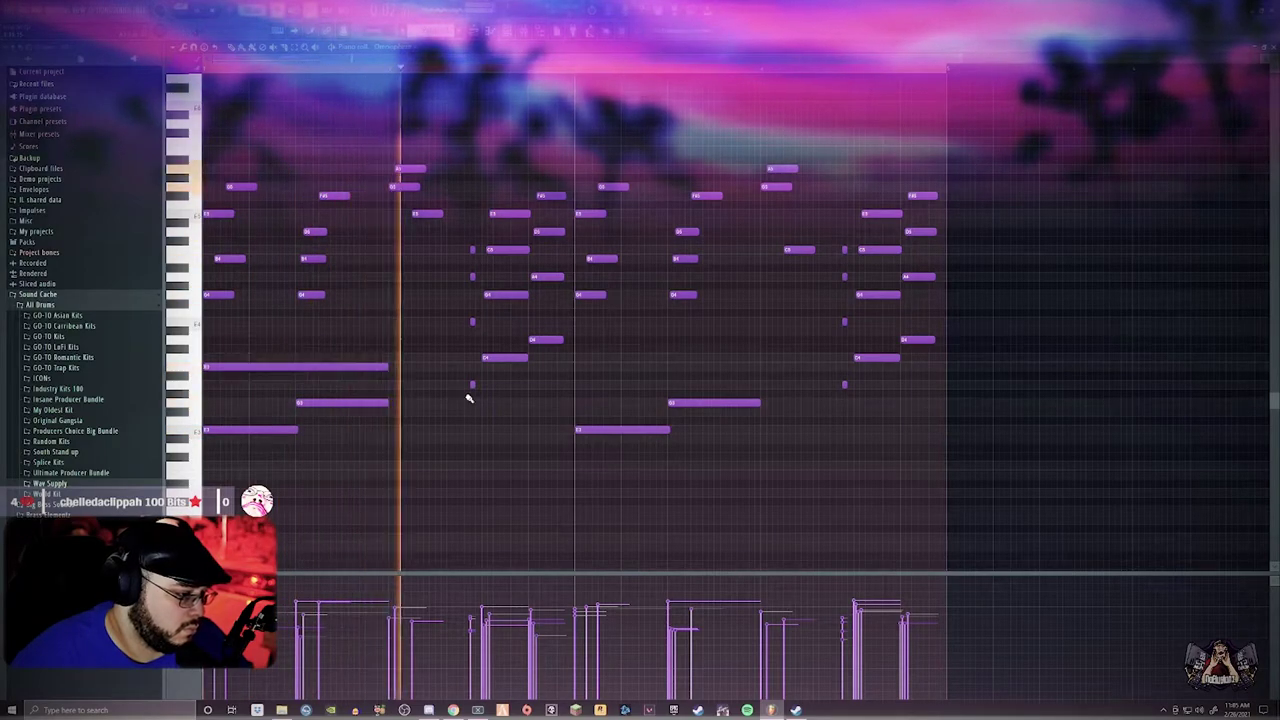
{"action": "left_click", "coordinate": [590, 367]}
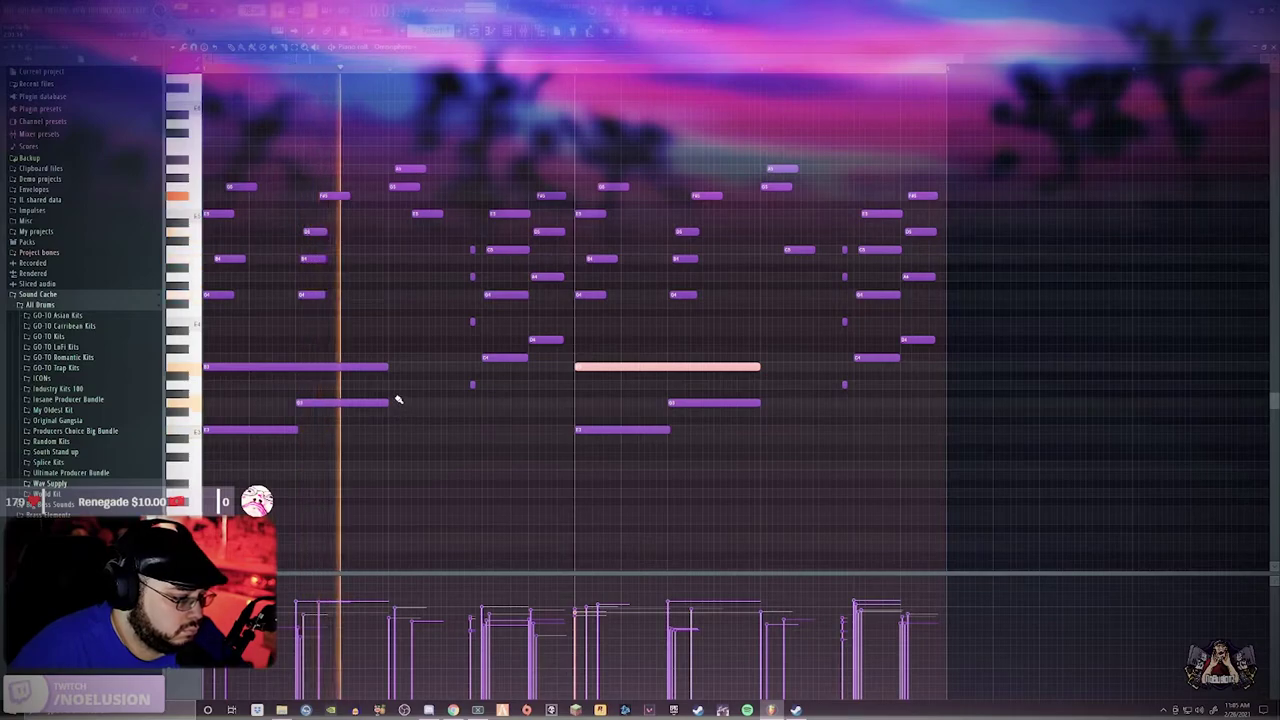
Try a sustained low note under the second part of the first half at several lower and higher pitches
{"action": "left_click_drag", "start_coordinate": [391, 410], "coordinate": [394, 383]}
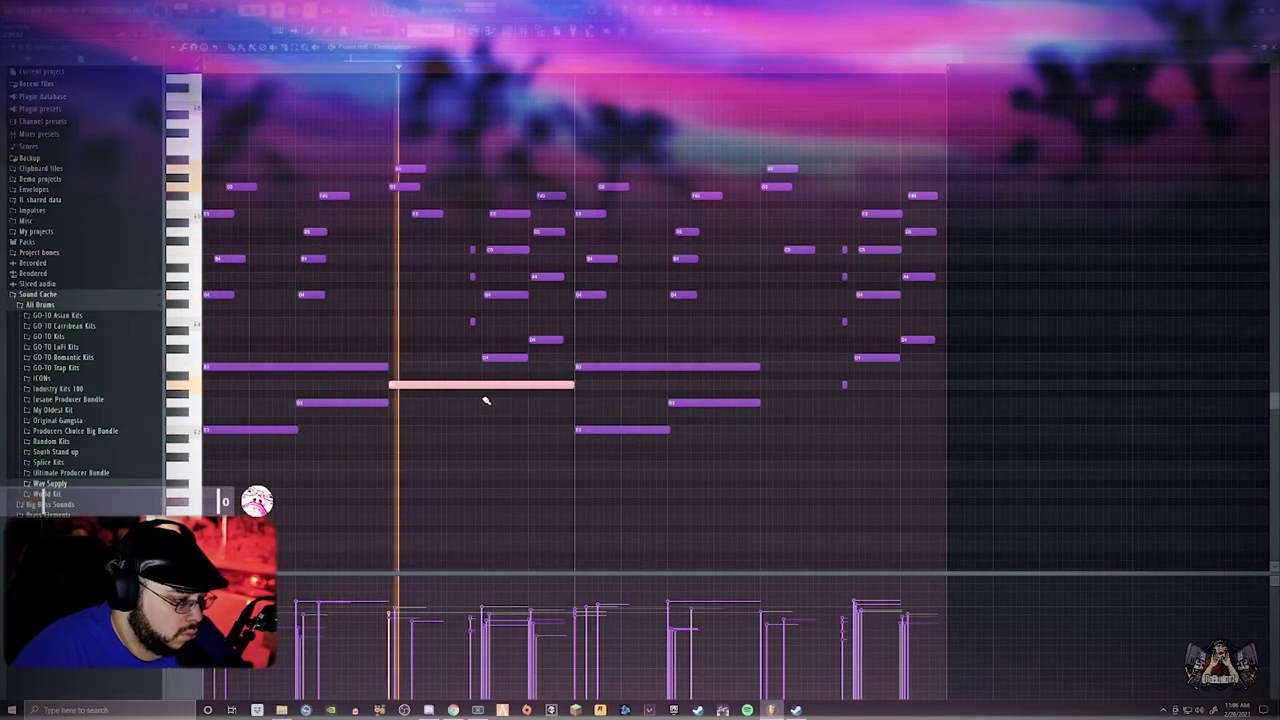
{"action": "left_click_drag", "start_coordinate": [430, 384], "coordinate": [430, 410]}
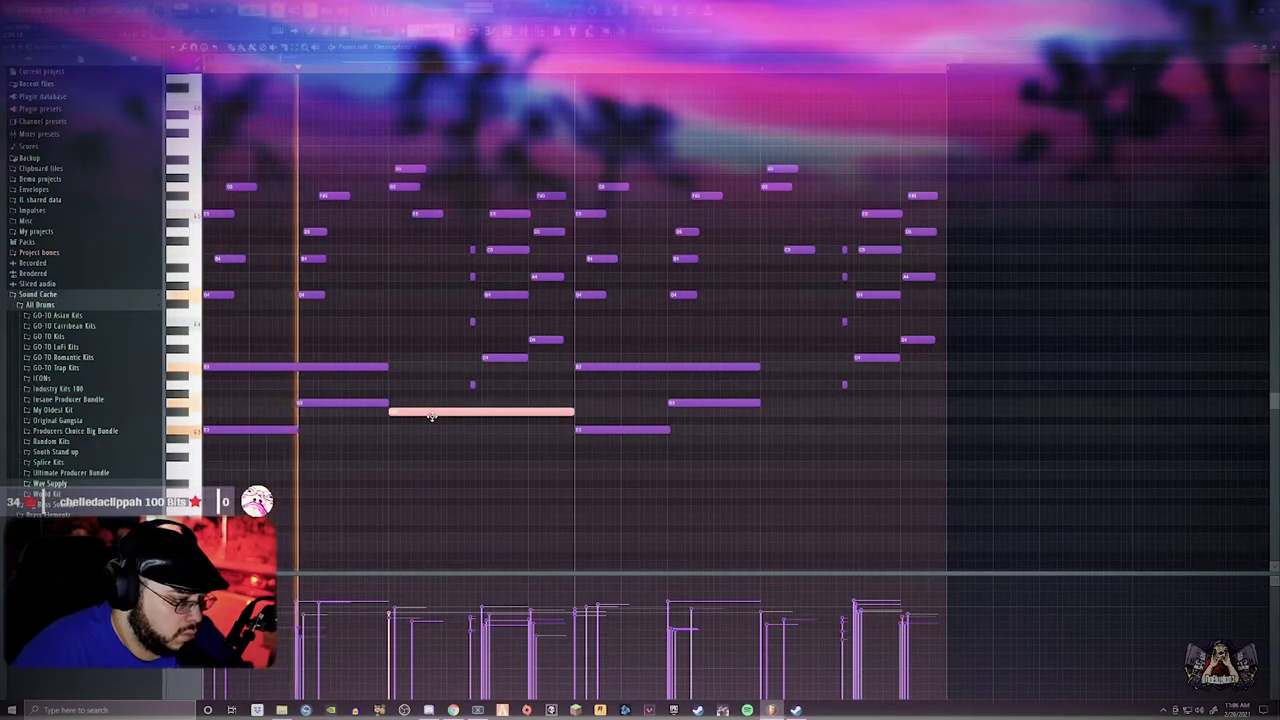
{"action": "key", "text": "space"}
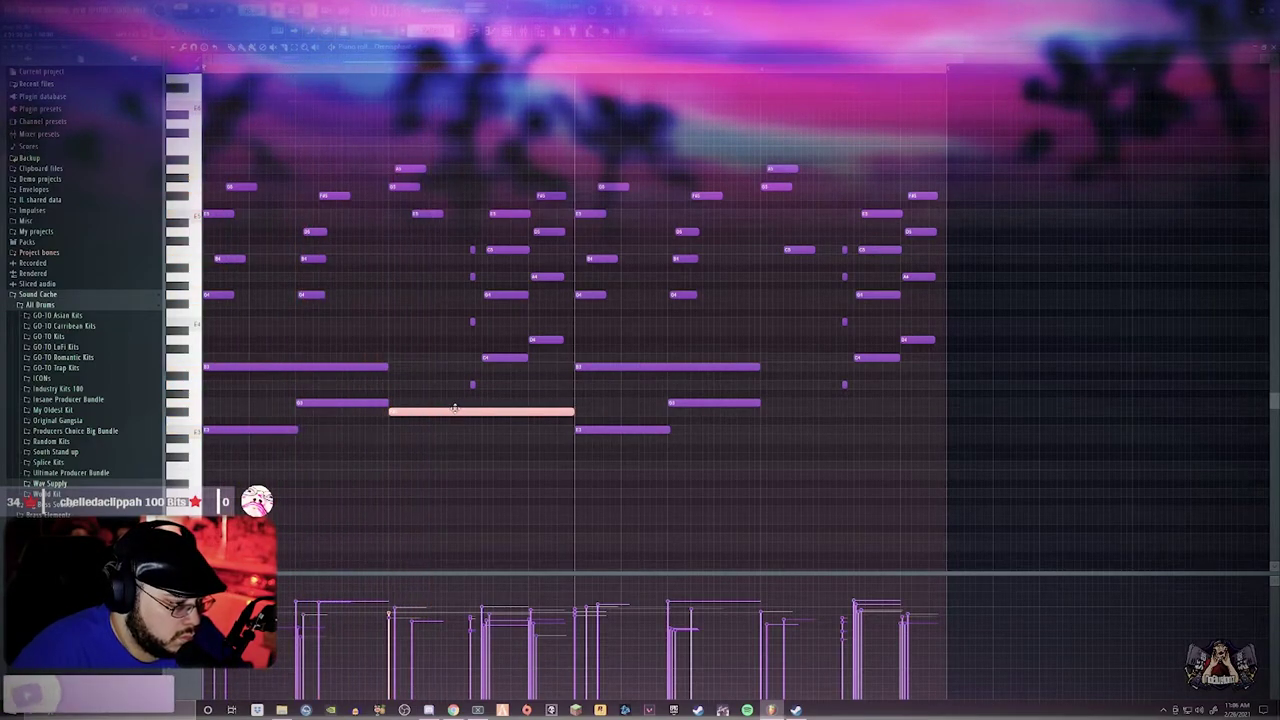
{"action": "left_click_drag", "start_coordinate": [443, 412], "coordinate": [450, 402]}
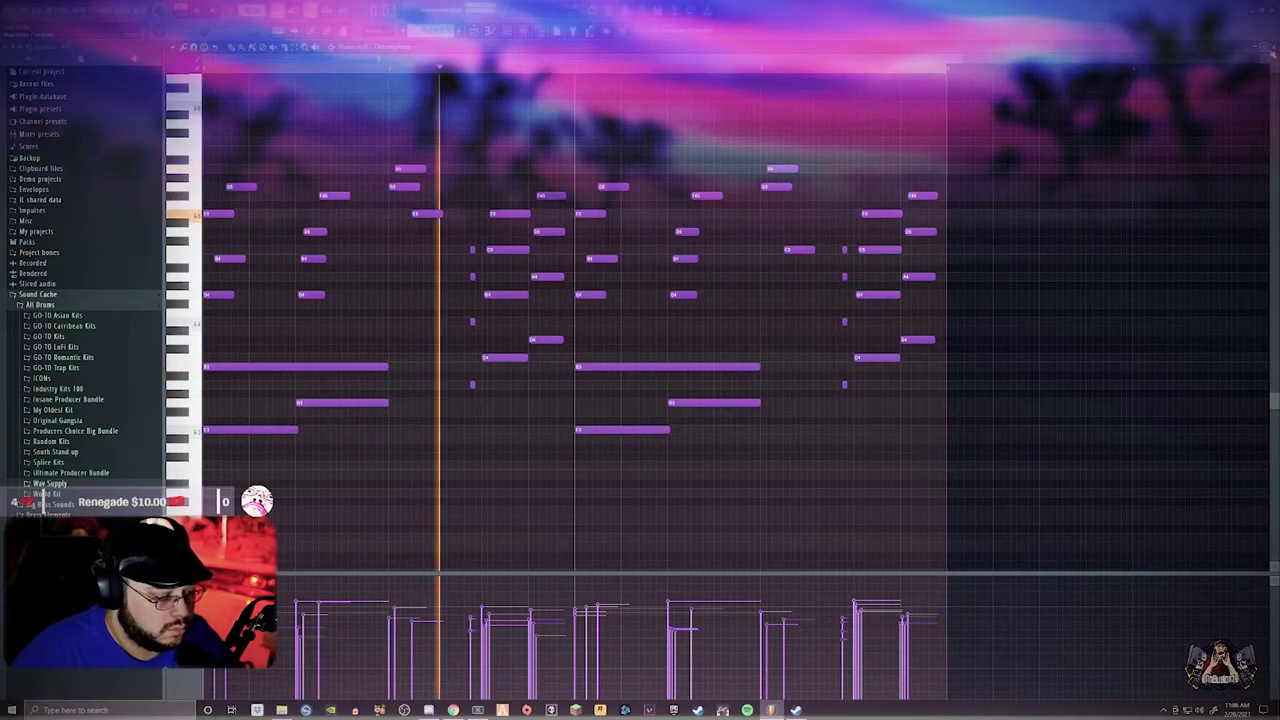
Load the Granular Sparkle preset in Guitar Rig 5 on the master track and adjust the effect's mix level
{"action": "key", "text": "F7"}
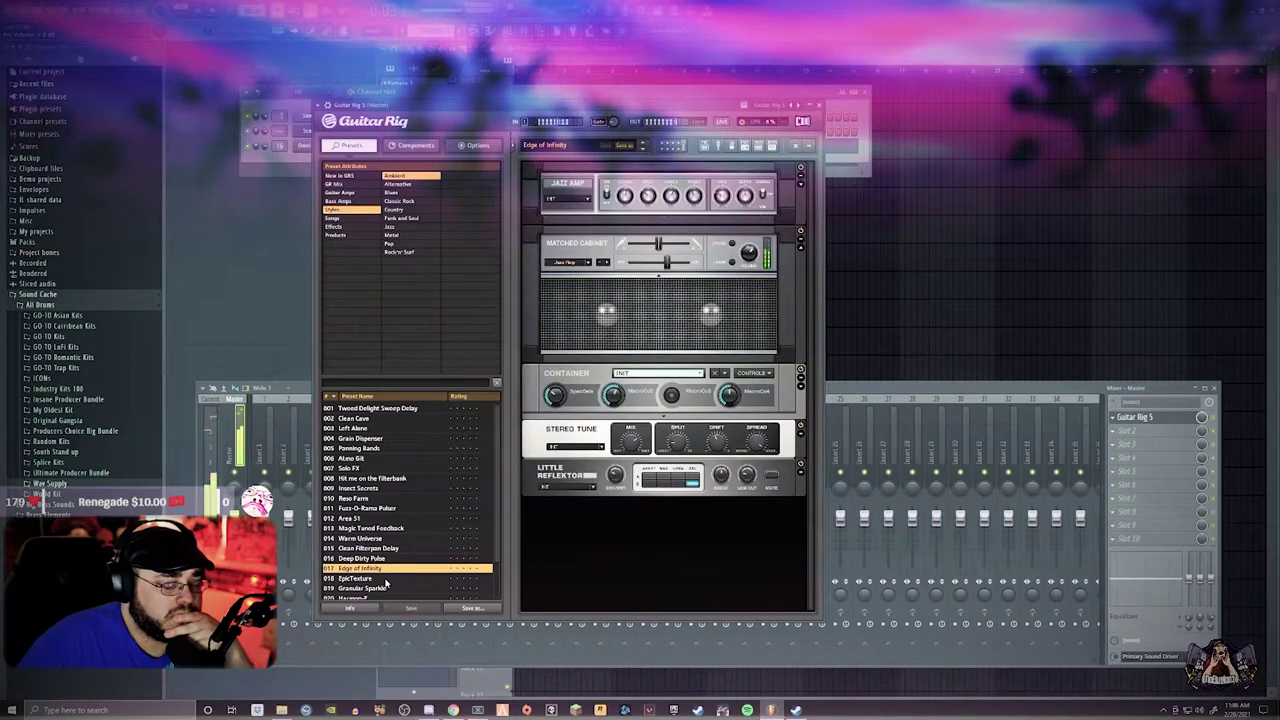
{"action": "scroll", "coordinate": [400, 572], "scroll_direction": "down", "scroll_amount": 1}
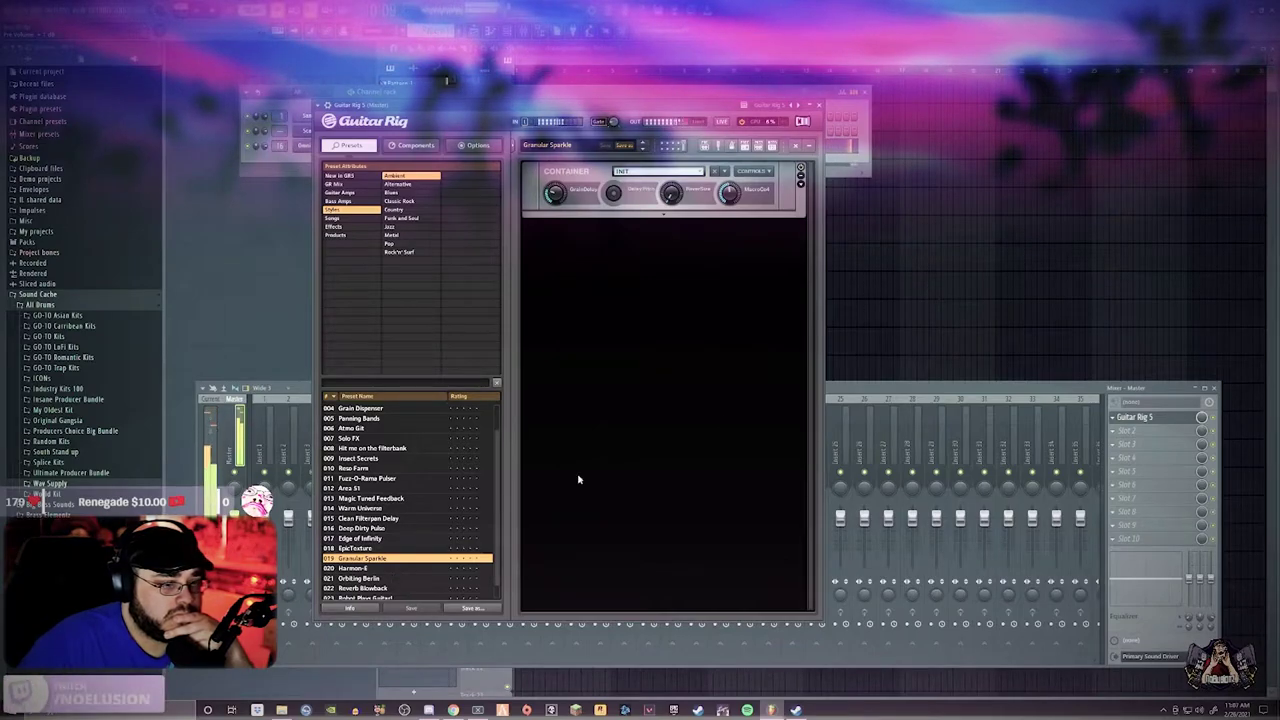
{"action": "left_click", "coordinate": [1203, 418]}
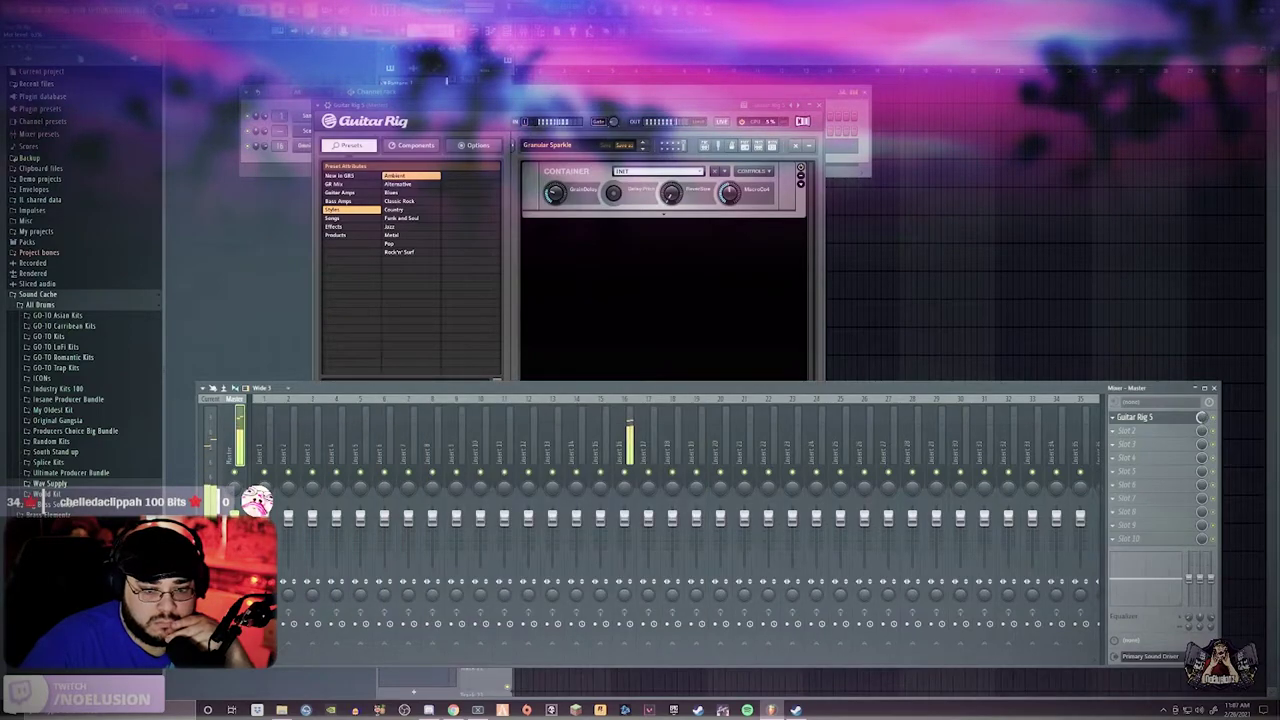
{"action": "left_click", "coordinate": [1192, 417]}
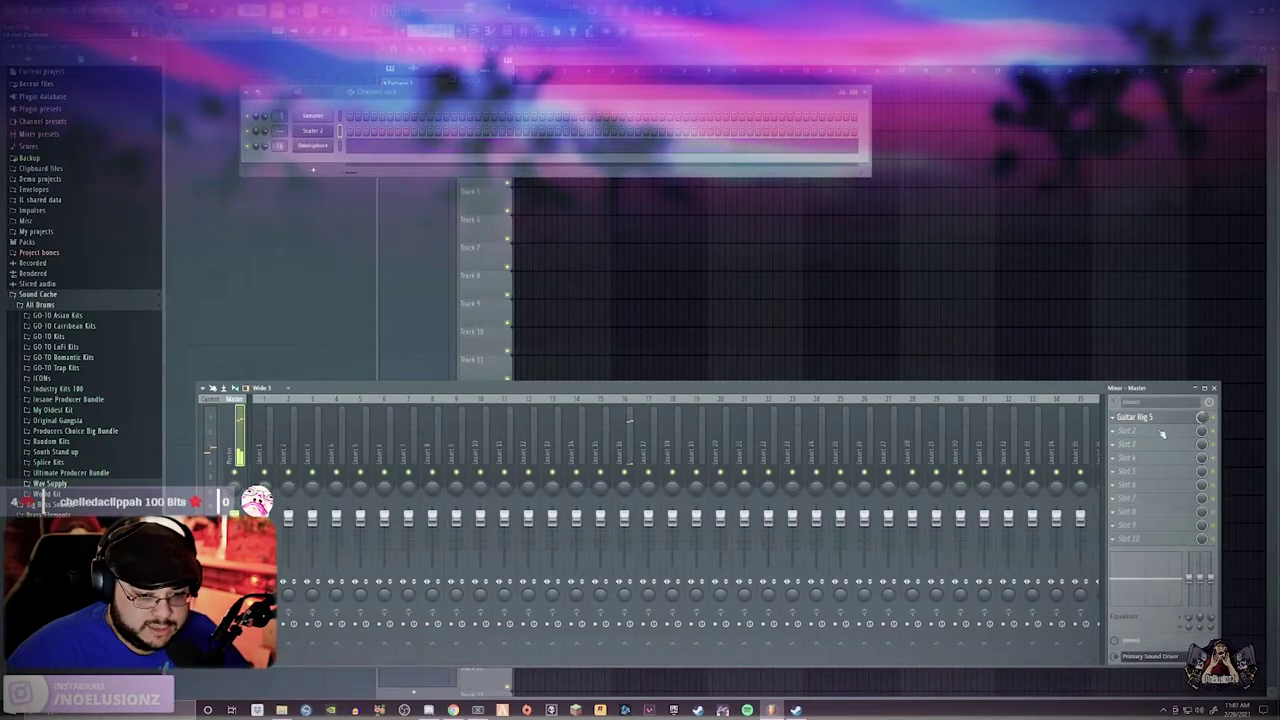
Add the Portal and Thermal effects to slots 2 and 3 of the master track
{"action": "left_click", "coordinate": [1160, 432]}
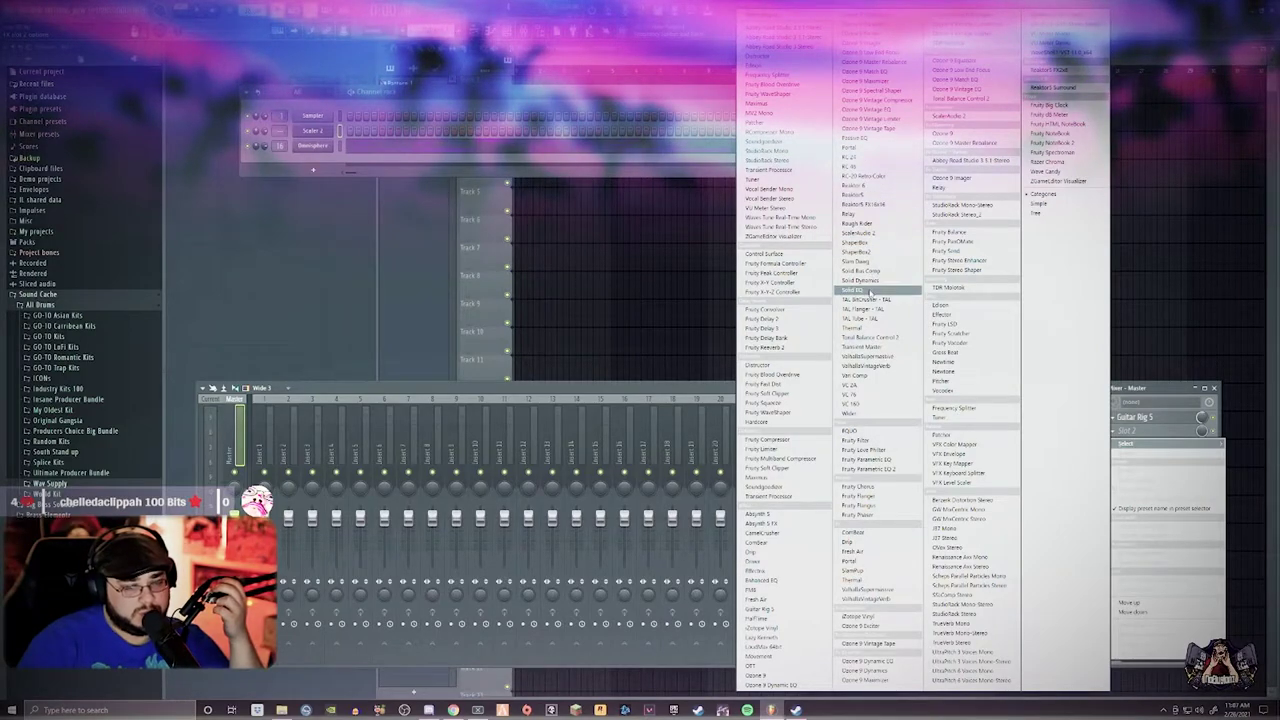
{"action": "left_click", "coordinate": [849, 561]}
{"action": "left_click", "coordinate": [1138, 446]}
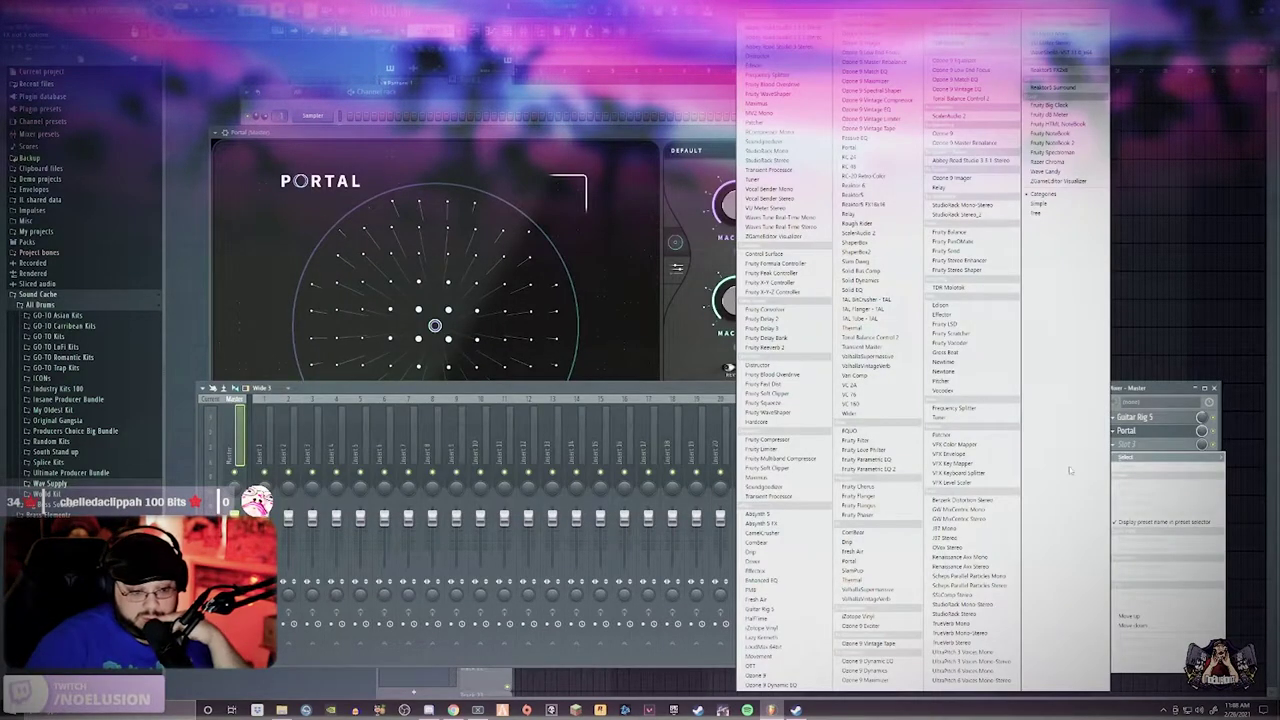
{"action": "left_click", "coordinate": [877, 582]}
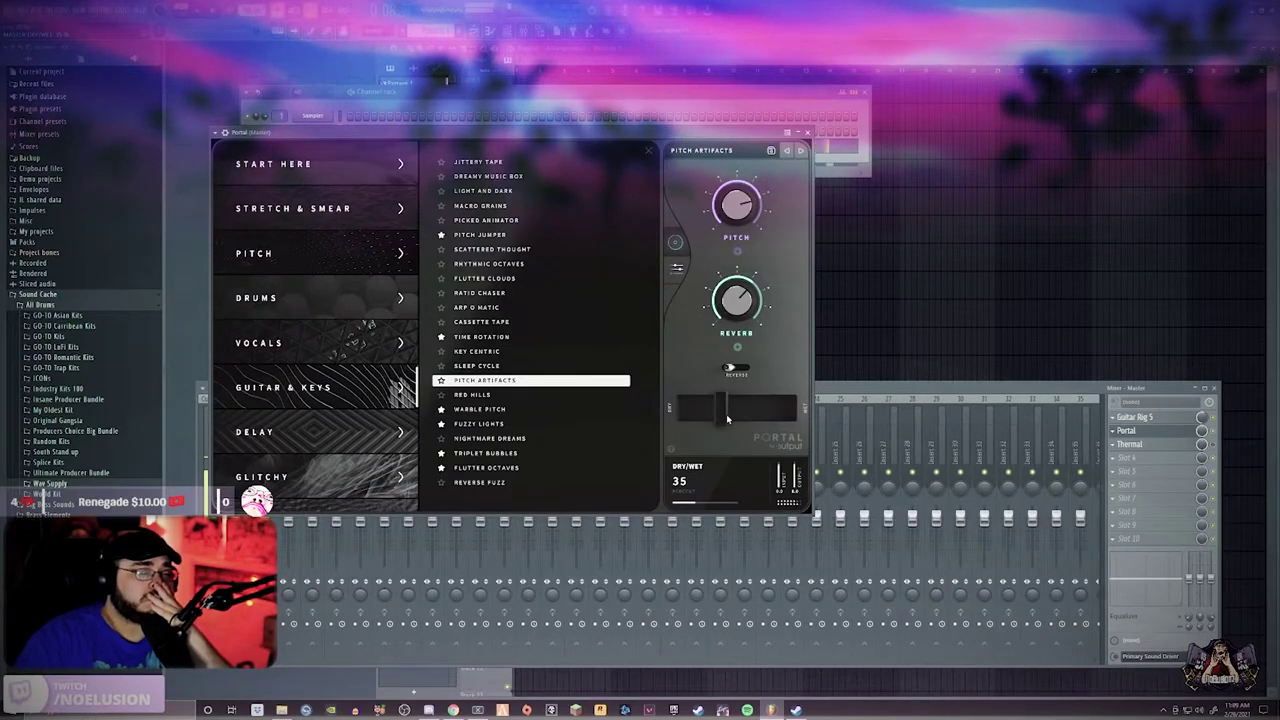
Audition Thermal's presets, settle on Freq Shimmy, and set its dry/wet mix to 76
{"action": "left_click", "coordinate": [1128, 430]}
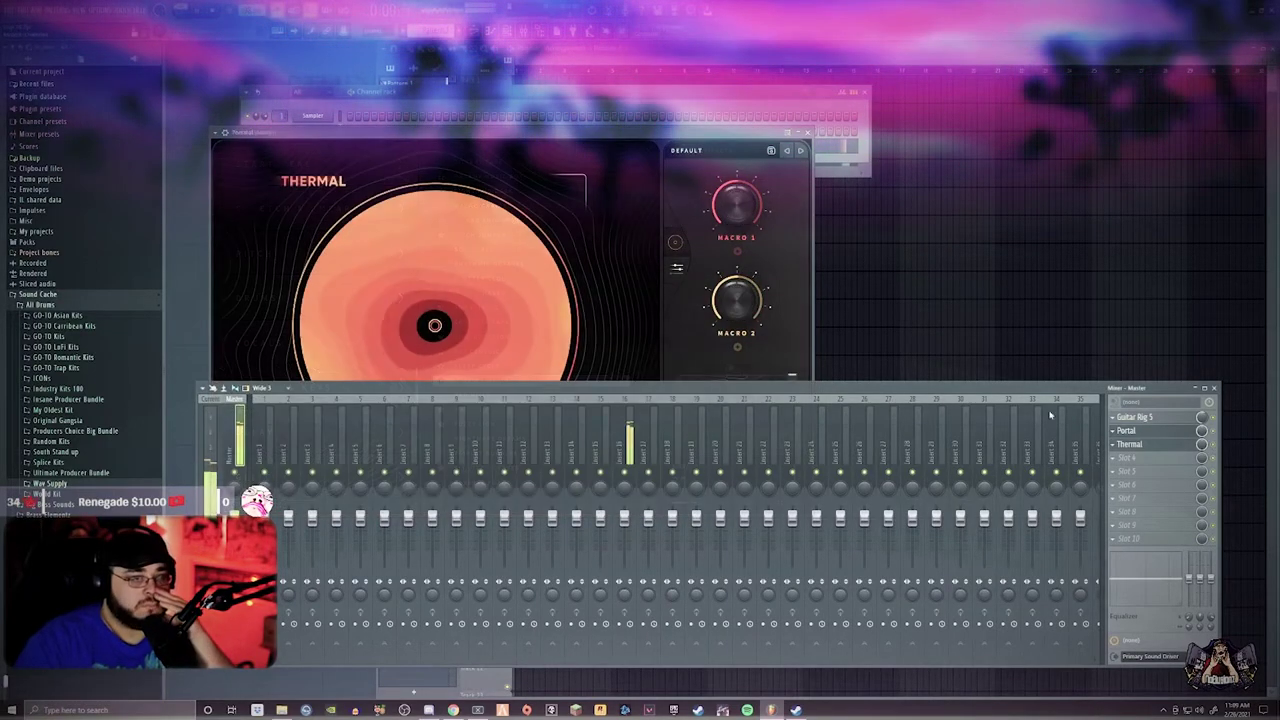
{"action": "left_click", "coordinate": [800, 151]}
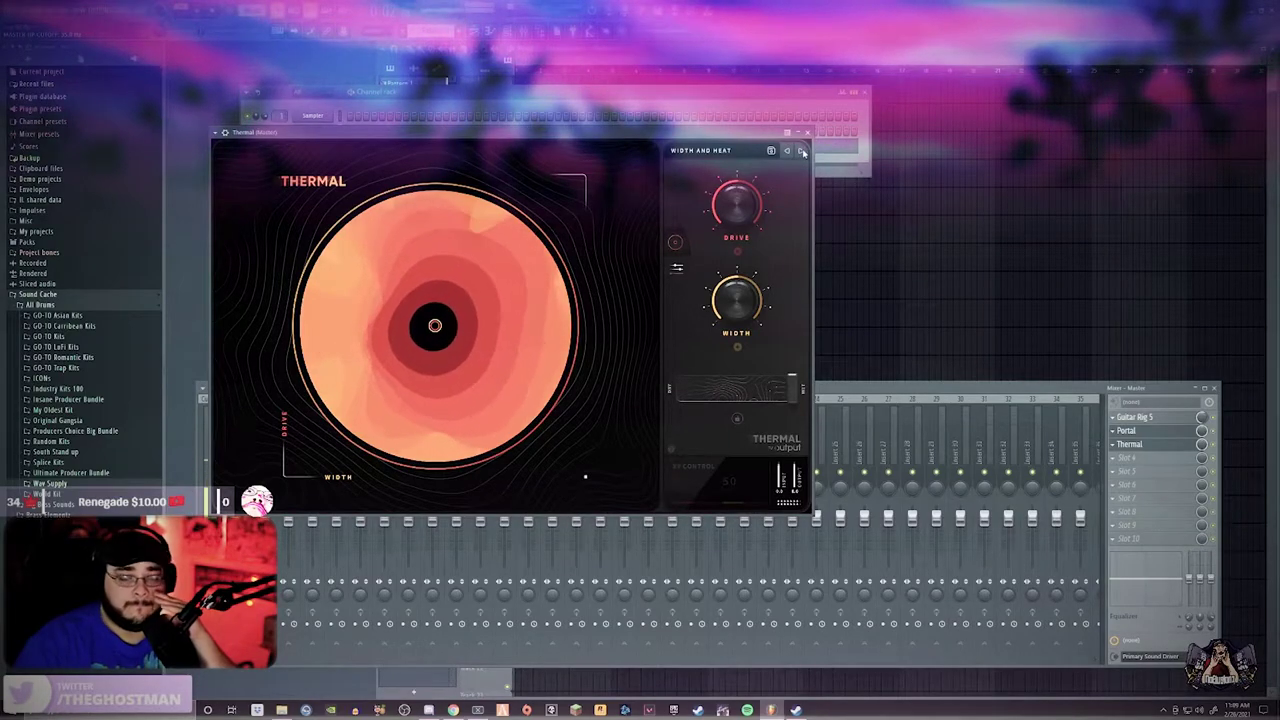
{"action": "left_click", "coordinate": [801, 151]}
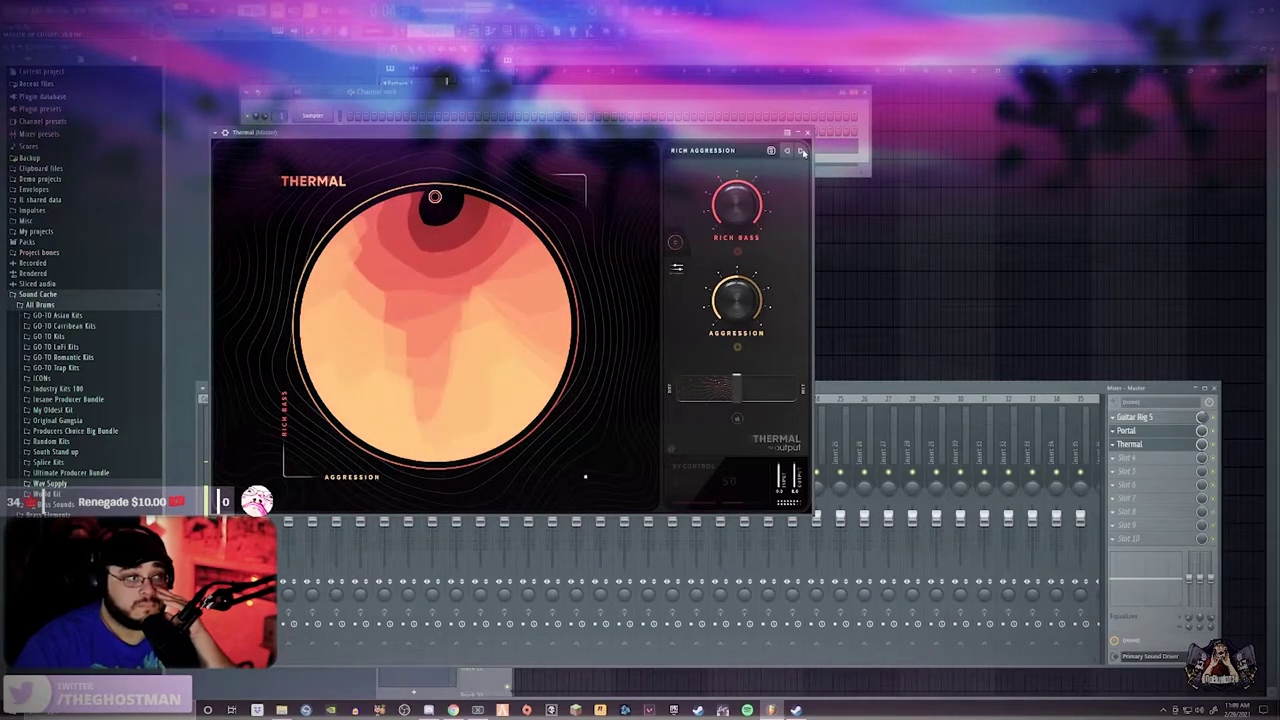
{"action": "left_click_drag", "start_coordinate": [308, 301], "coordinate": [511, 361]}
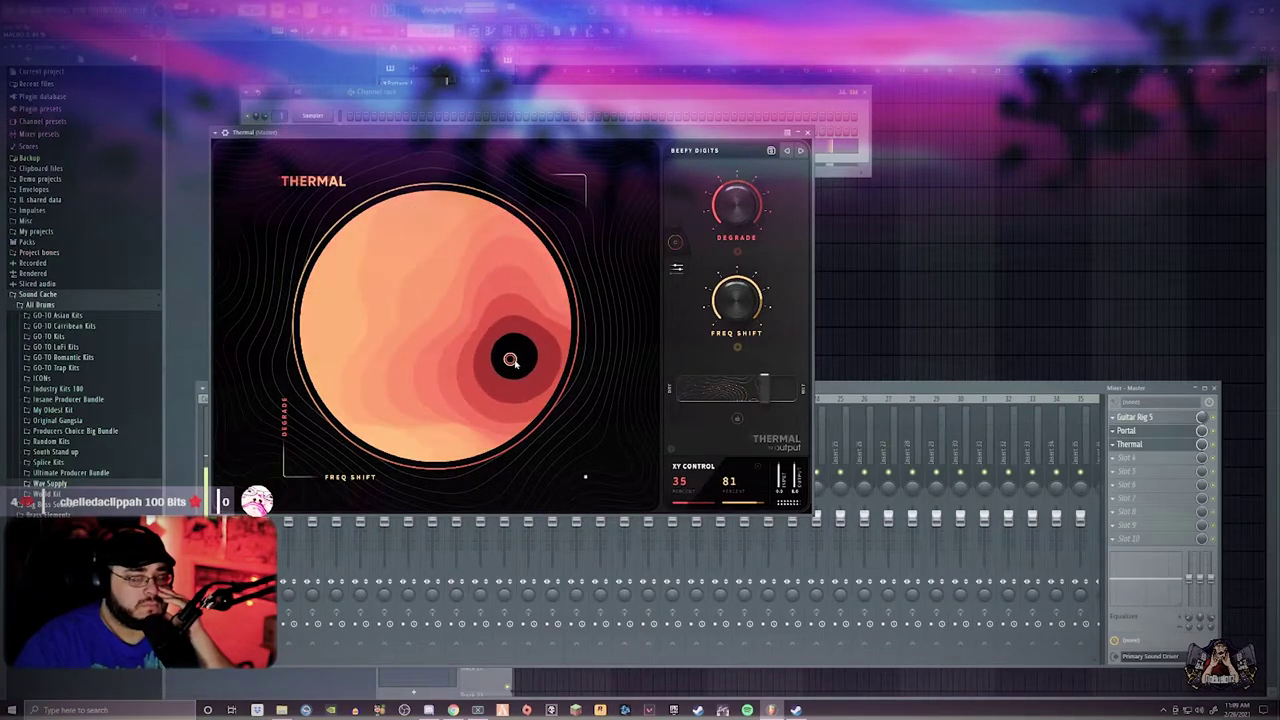
{"action": "left_click", "coordinate": [801, 151]}
{"action": "left_click_drag", "start_coordinate": [769, 388], "coordinate": [744, 391]}
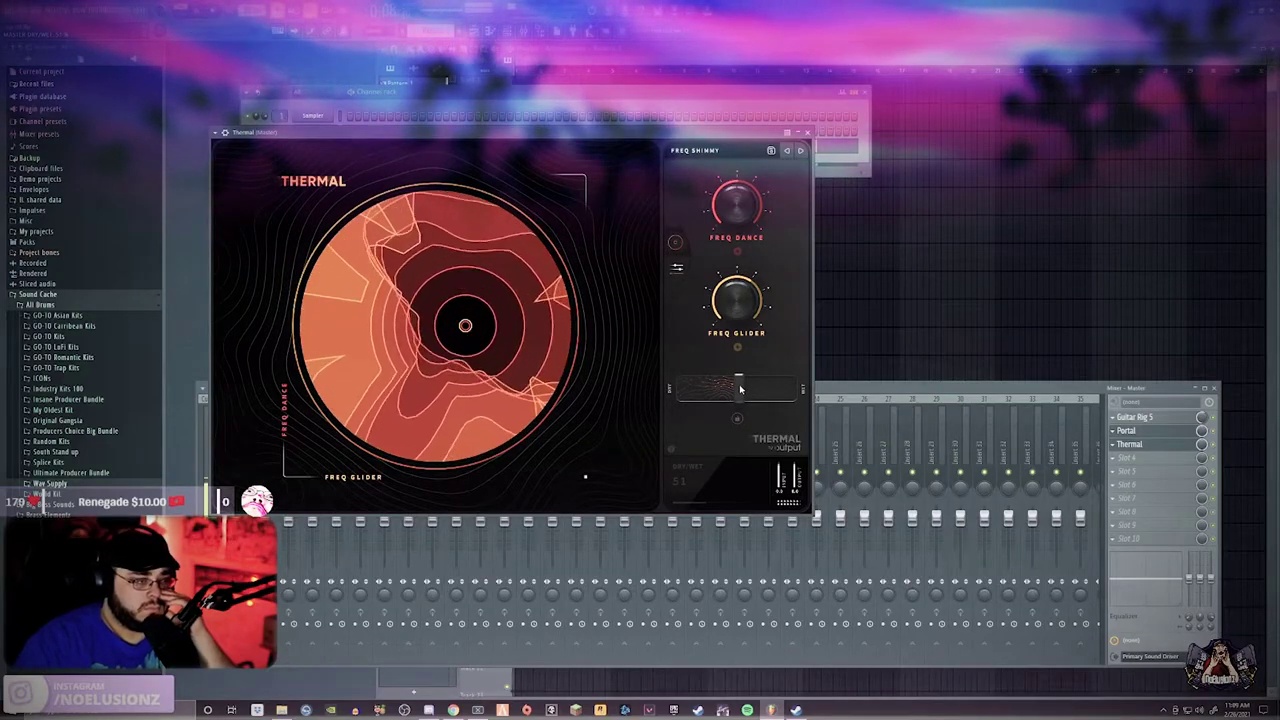
{"action": "left_click_drag", "start_coordinate": [740, 389], "coordinate": [765, 385]}
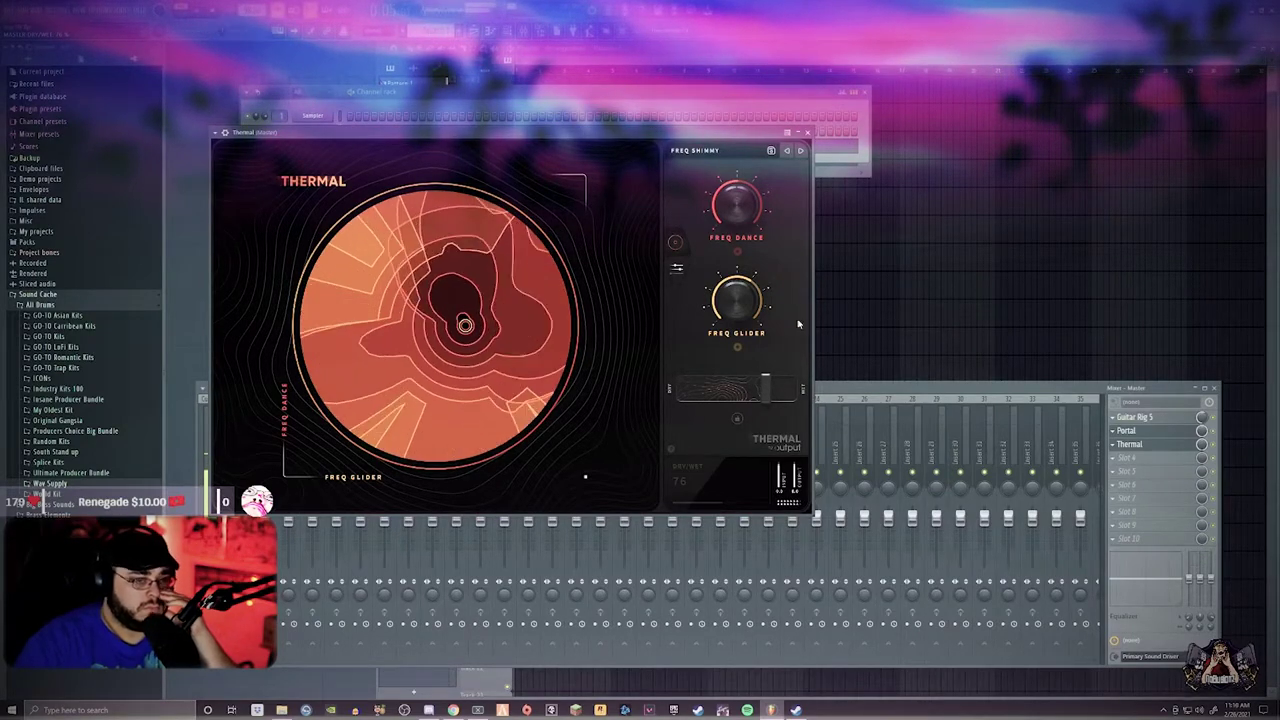
{"action": "left_click", "coordinate": [808, 133]}
Add Fruity Parametric EQ 2 to slot 4 of the master track and cut the low and high ends
{"action": "left_click", "coordinate": [1136, 459]}
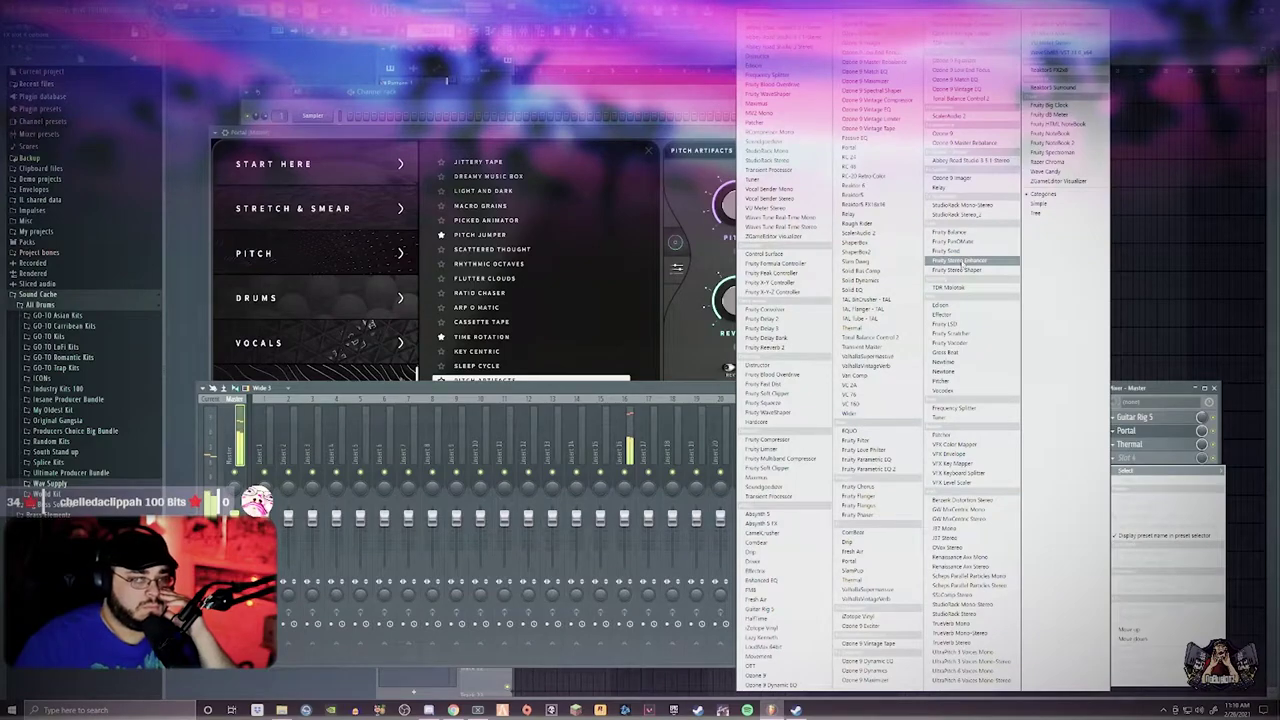
{"action": "left_click", "coordinate": [868, 469]}
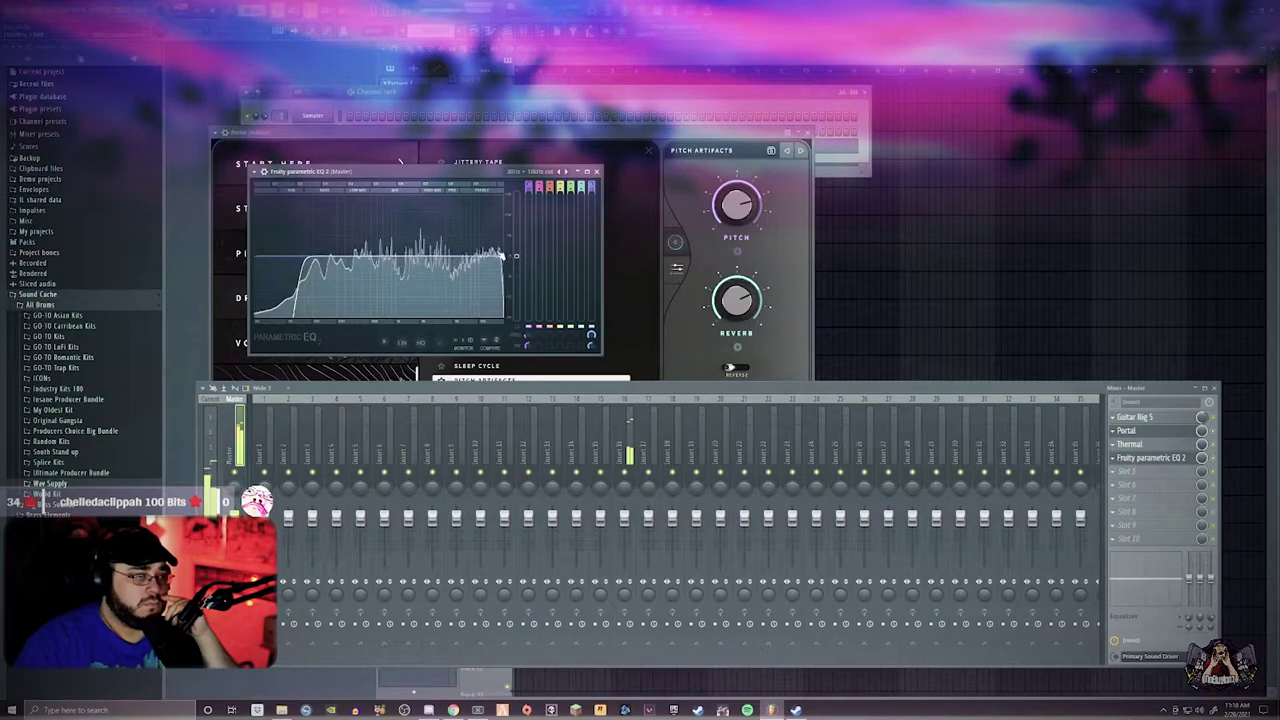
{"action": "left_click", "coordinate": [807, 135]}
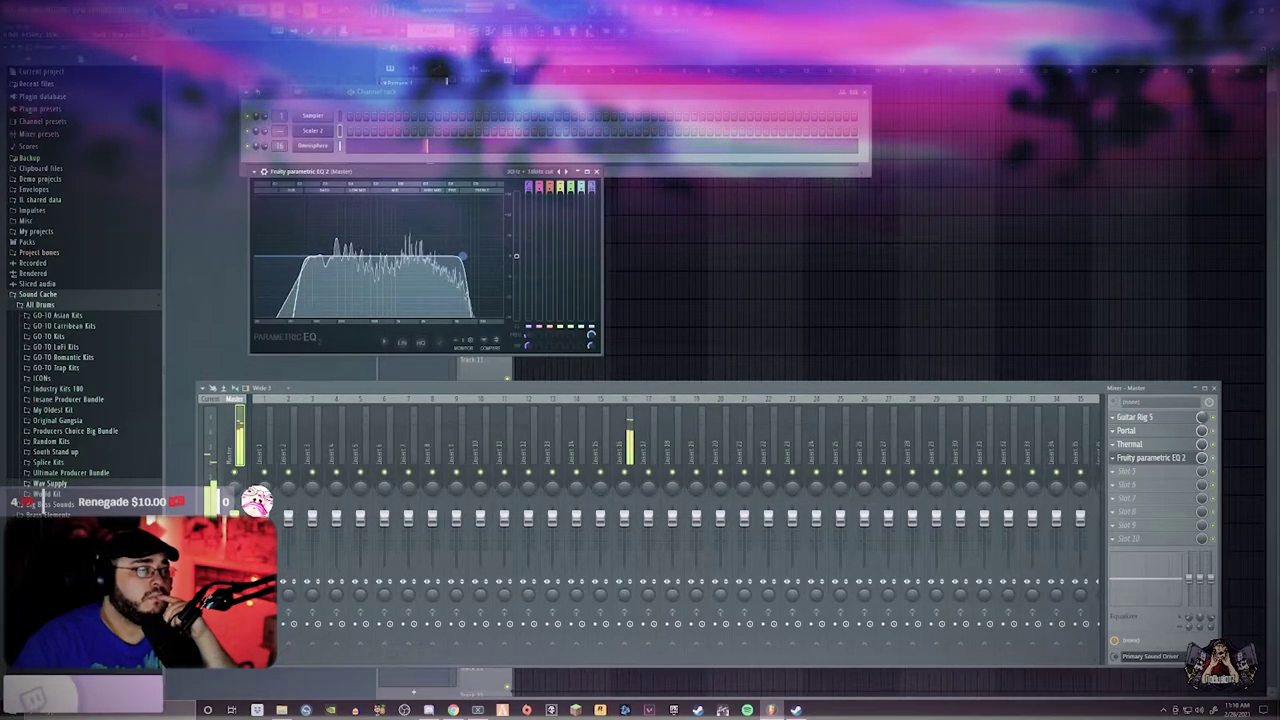
{"action": "left_click_drag", "start_coordinate": [324, 256], "coordinate": [326, 256]}
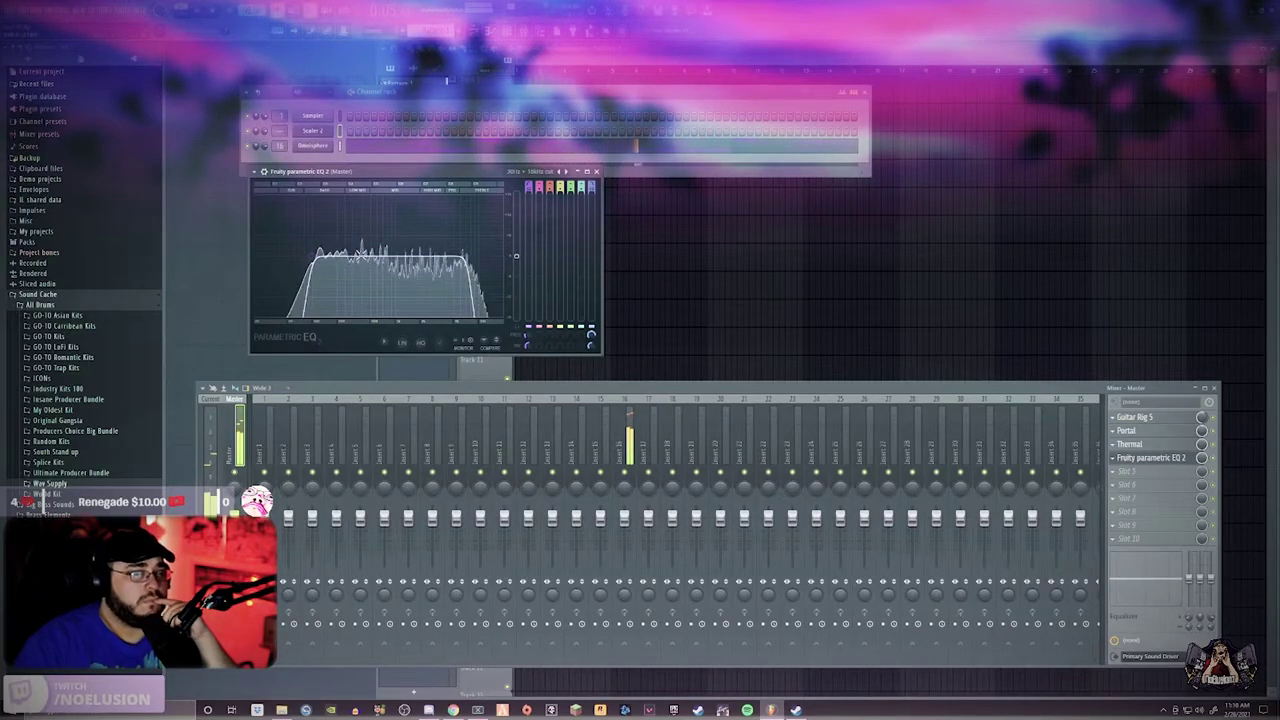
{"action": "left_click", "coordinate": [597, 172]}
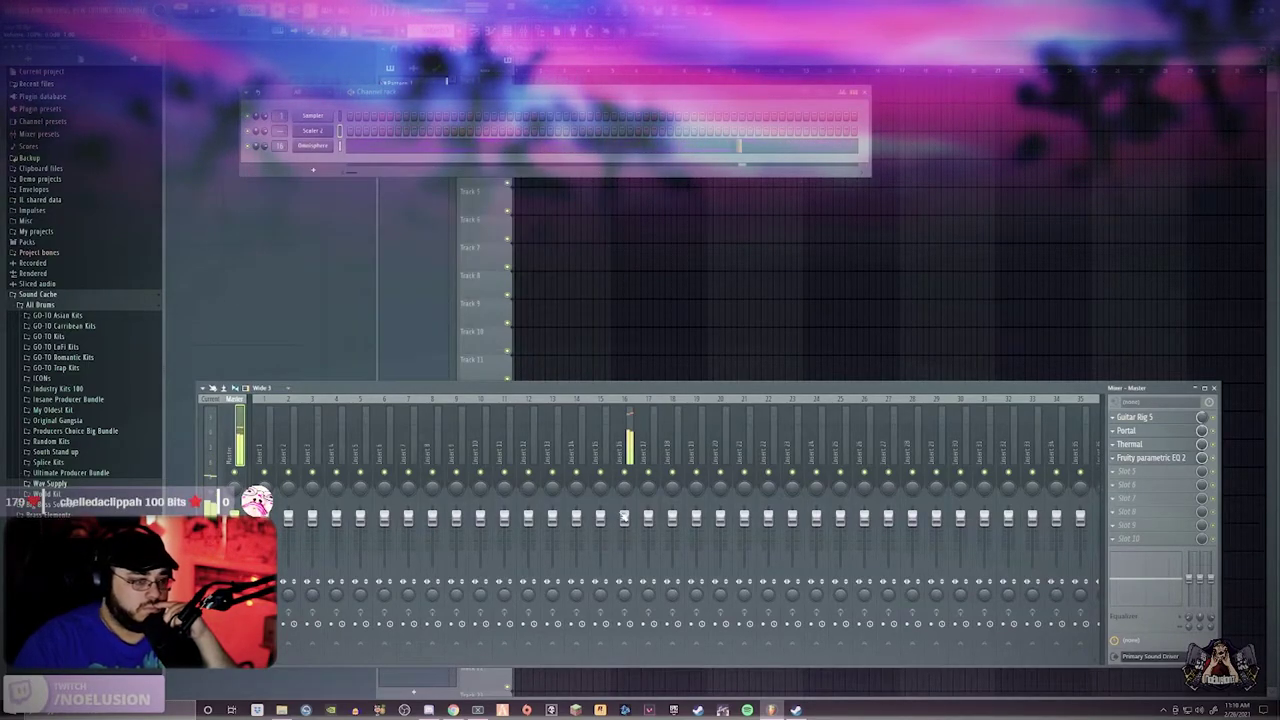
Lower the volume fader of mixer insert 16
{"action": "left_click", "coordinate": [624, 516]}
{"action": "right_click", "coordinate": [632, 402]}
{"action": "left_click", "coordinate": [655, 415]}
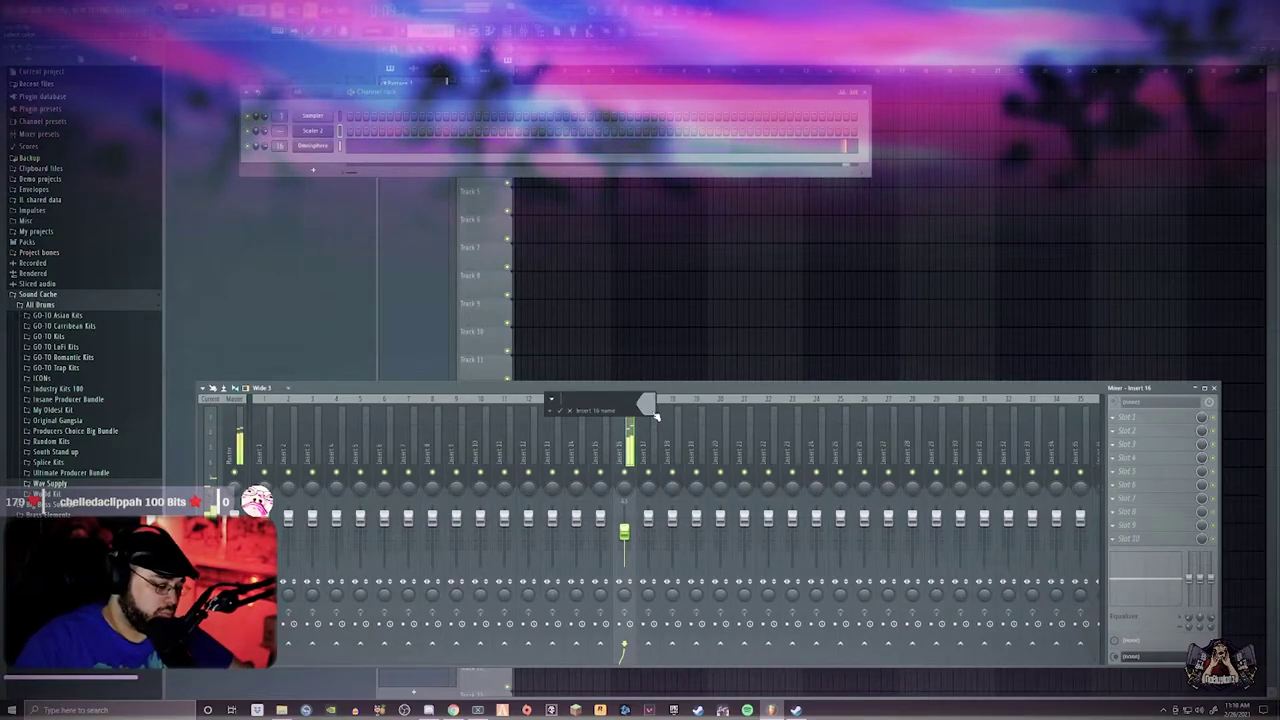
{"action": "key", "text": "Escape"}
Consolidate playlist track 1 into audio from the track start and reverse the resulting clip
{"action": "right_click", "coordinate": [300, 130]}
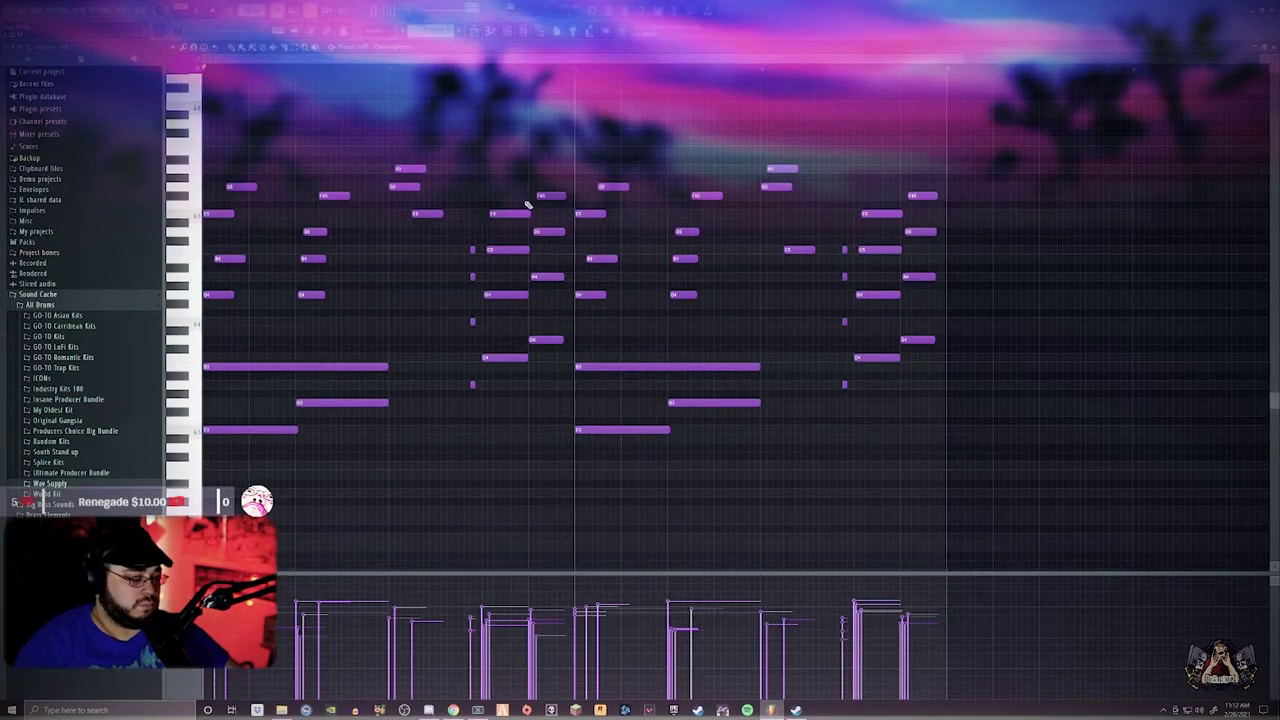
{"action": "key", "text": "ctrl+a"}
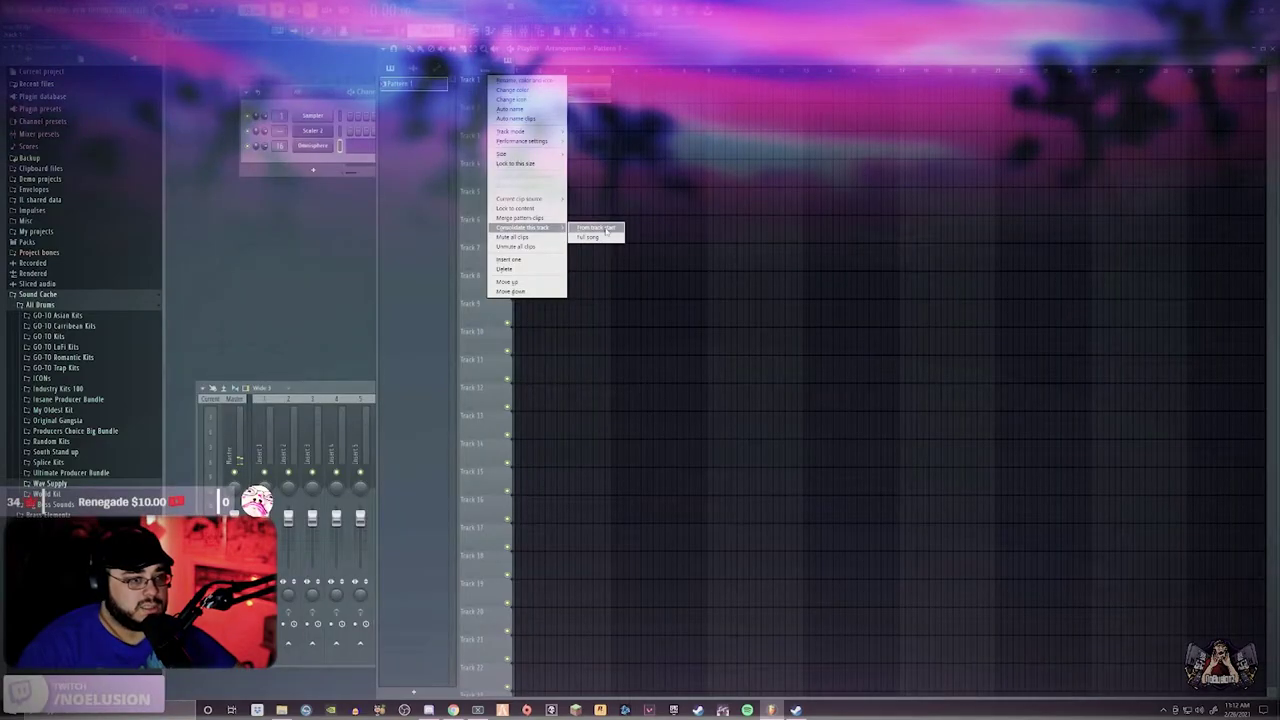
{"action": "left_click", "coordinate": [606, 231]}
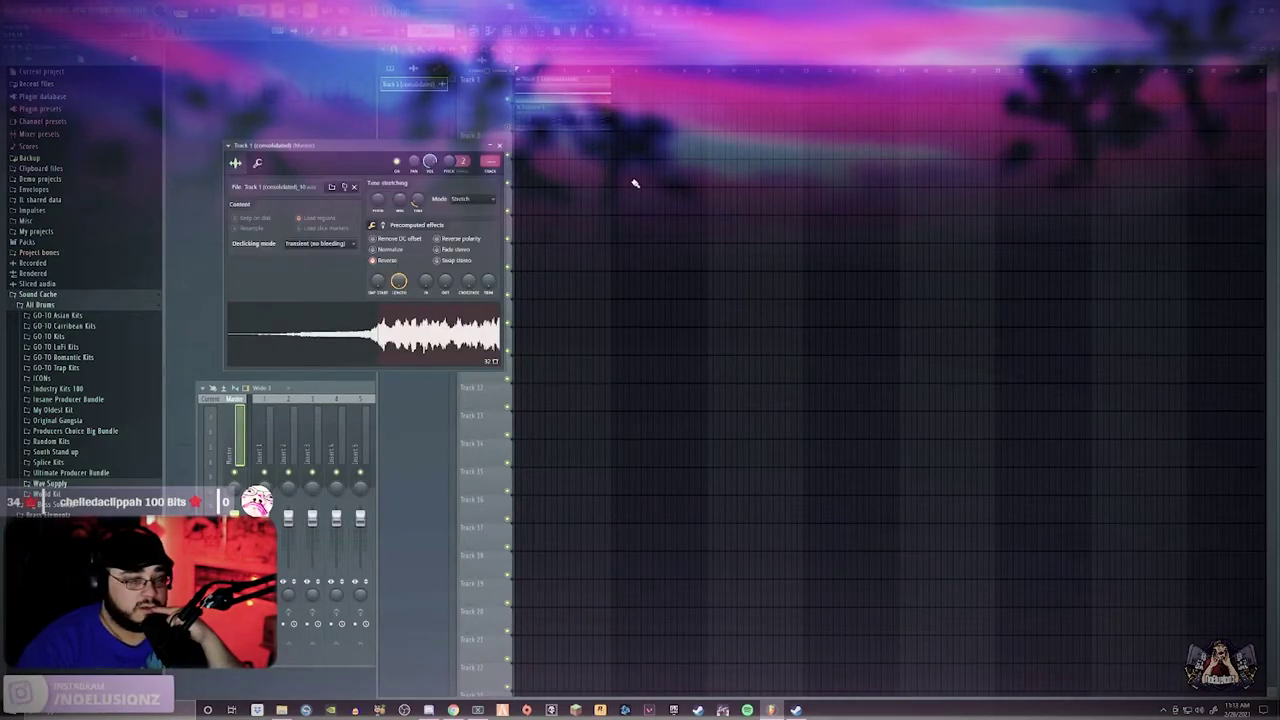
Add Fruity Parametric EQ 2 to the consolidated clip's mixer channel, insert 17
{"action": "left_click", "coordinate": [634, 183]}
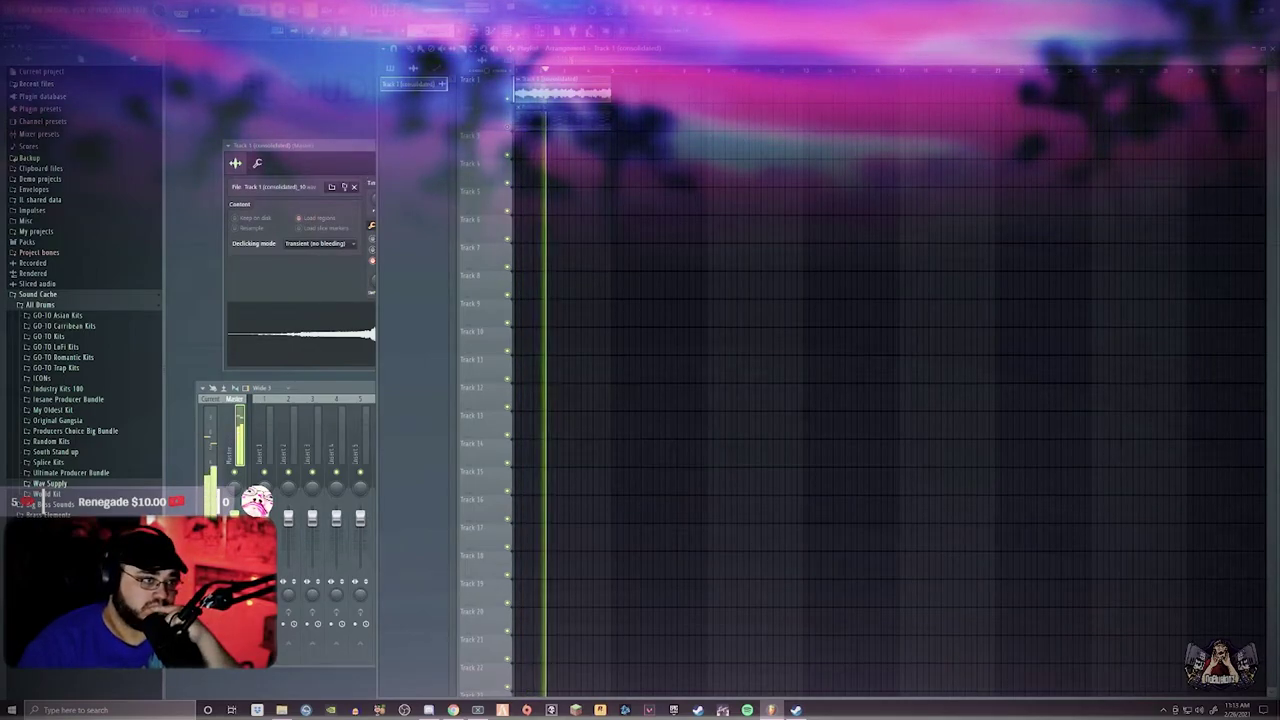
{"action": "key", "text": "F6"}
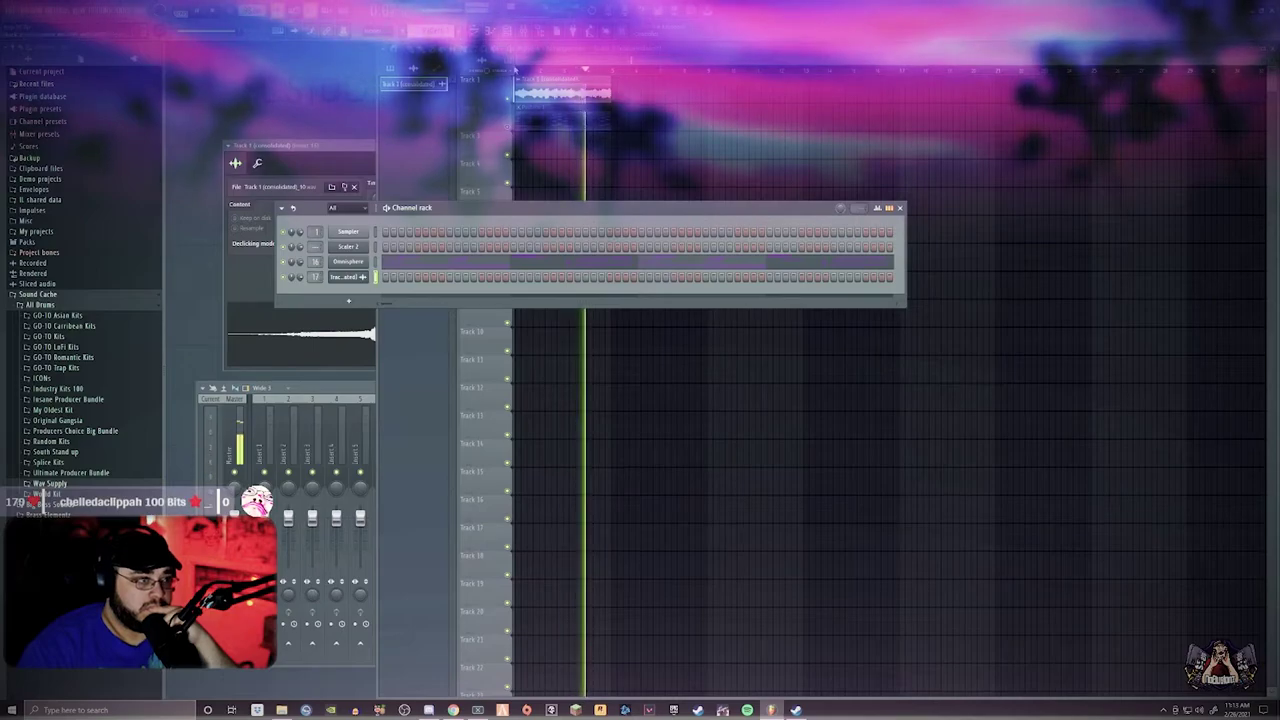
{"action": "key", "text": "F9"}
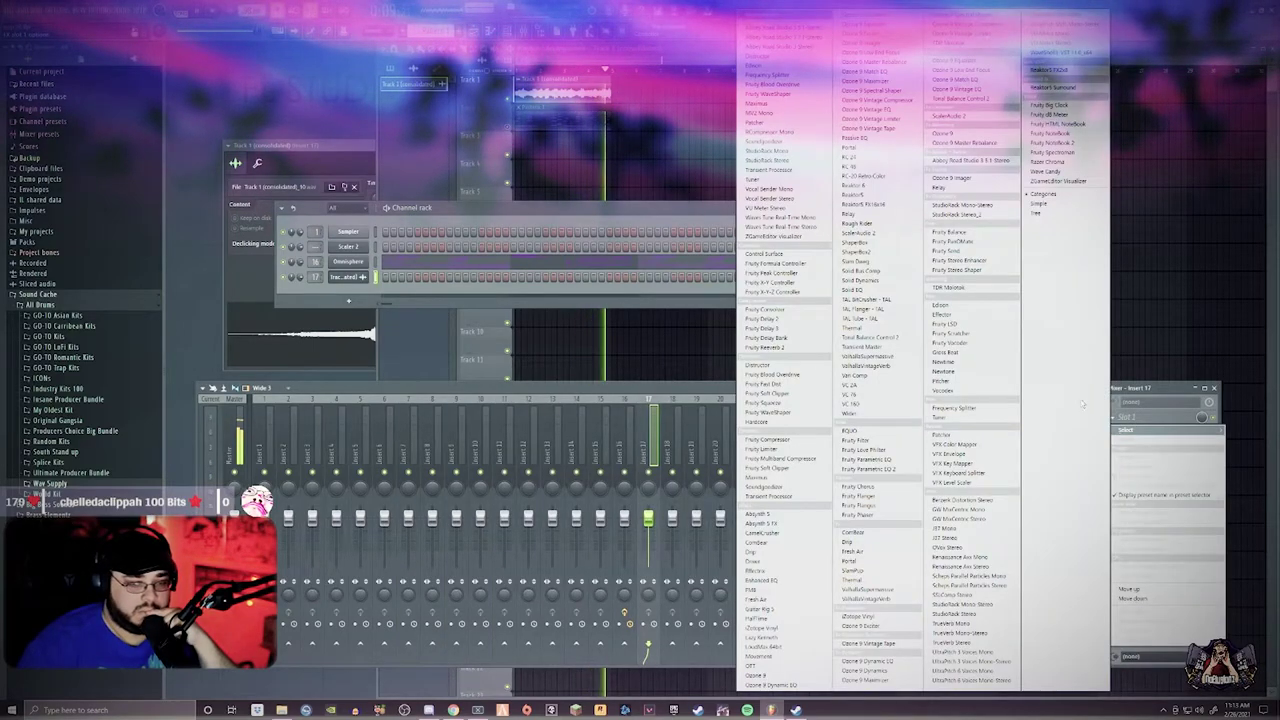
{"action": "left_click", "coordinate": [868, 469]}
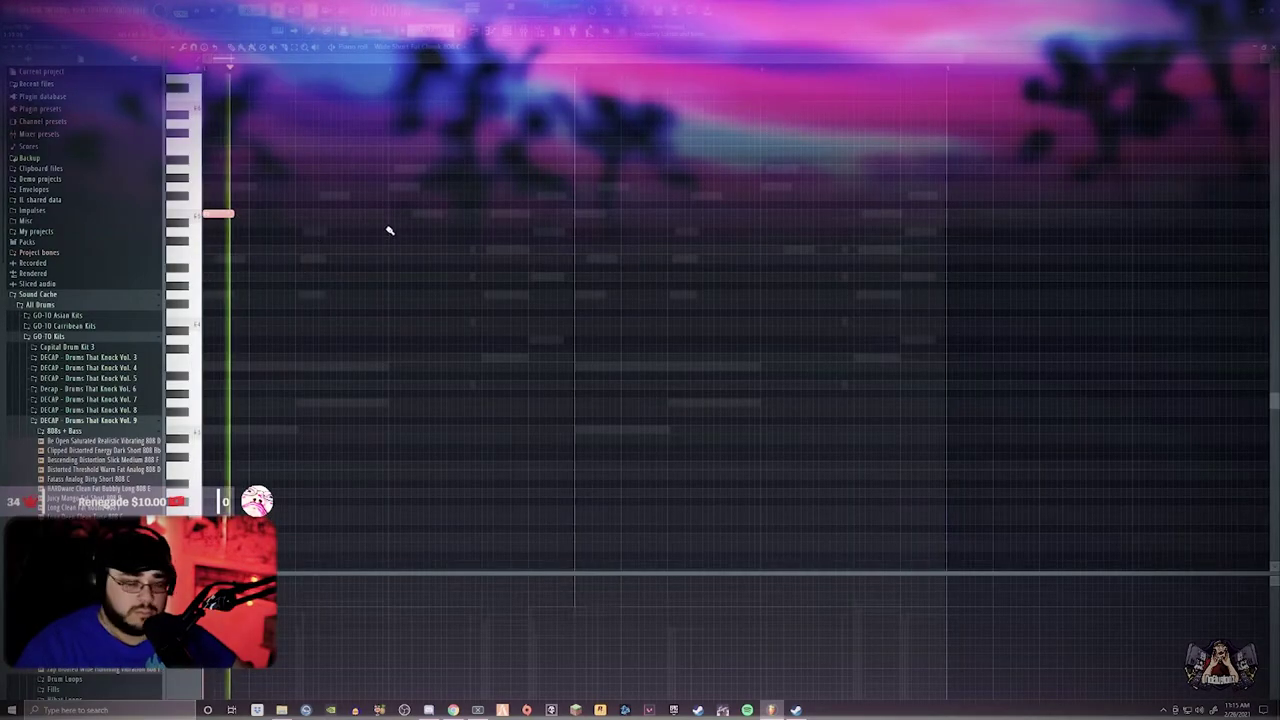
Fill bars 1 and 2 of the 808 channel with short bass notes, using the ghosted melody as a guide
{"action": "left_click", "coordinate": [309, 232]}
{"action": "left_click_drag", "start_coordinate": [317, 233], "coordinate": [306, 233]}
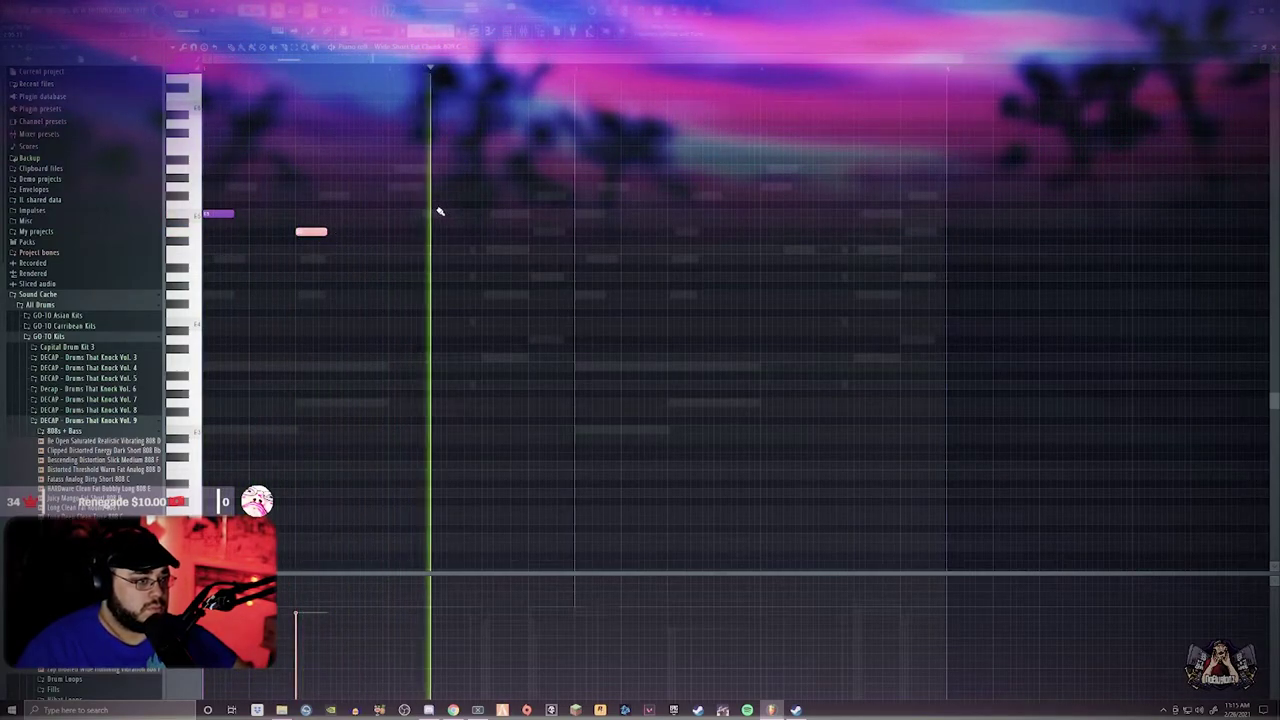
{"action": "left_click", "coordinate": [389, 213]}
{"action": "left_click_drag", "start_coordinate": [391, 213], "coordinate": [368, 213]}
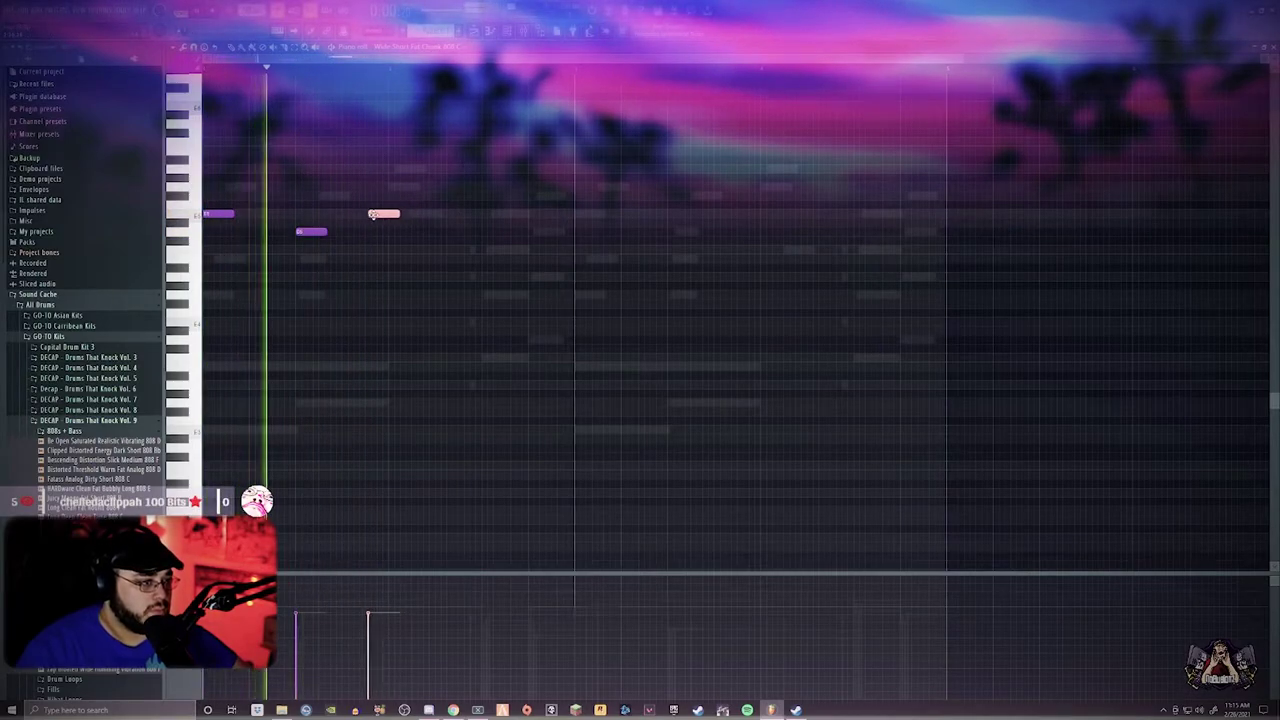
{"action": "left_click", "coordinate": [415, 215]}
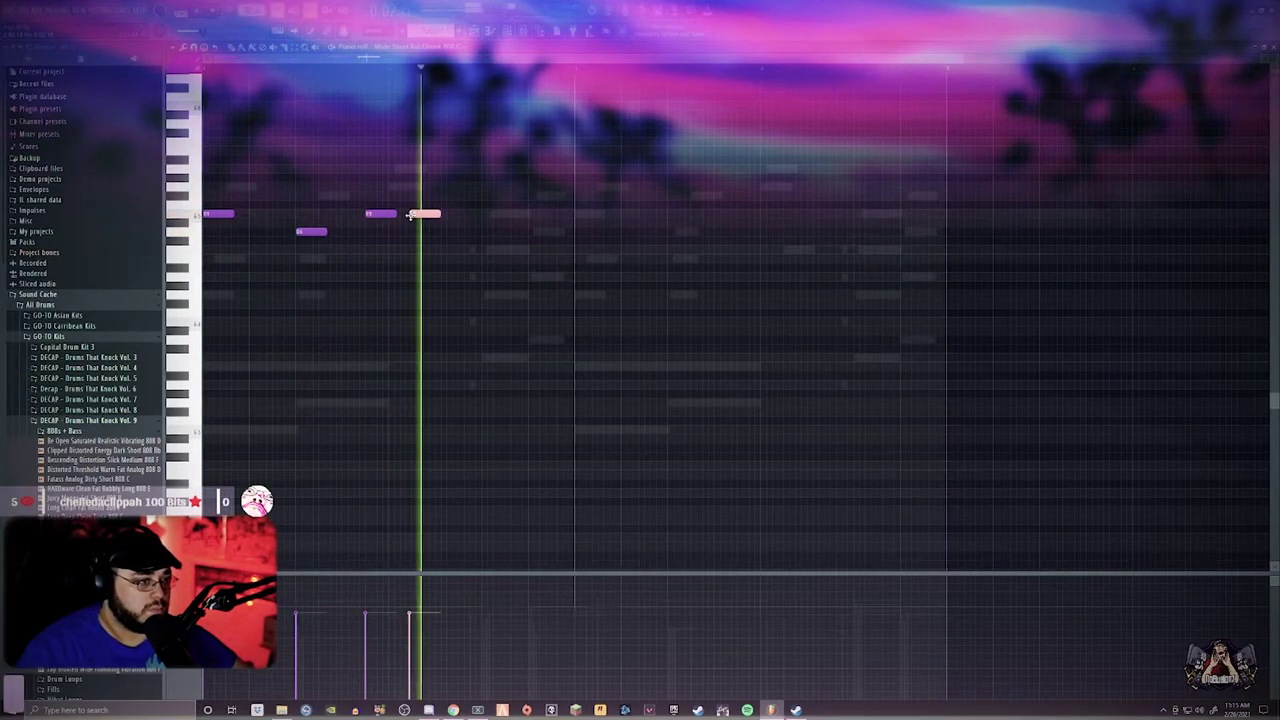
{"action": "left_click", "coordinate": [543, 232]}
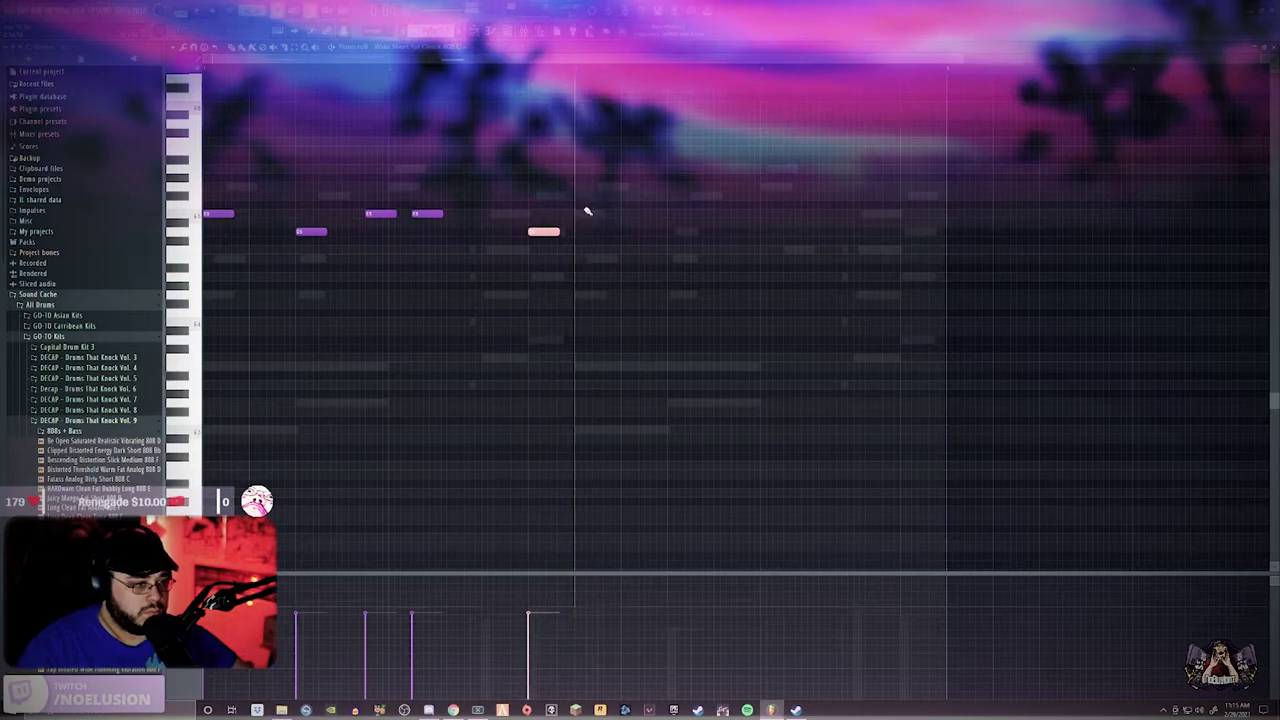
Continue the 808 line through bars 3 and 4, stepping down in pitch at the end, and check it in playback
{"action": "left_click", "coordinate": [674, 232]}
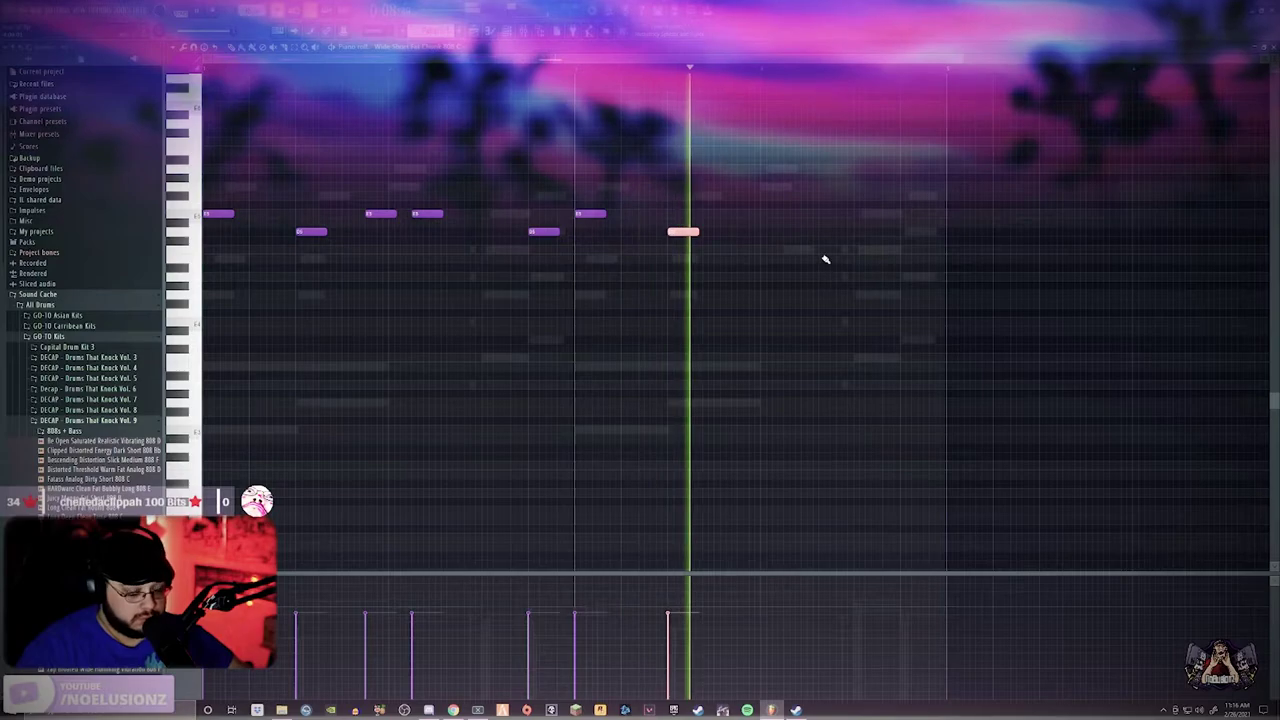
{"action": "key", "text": "space"}
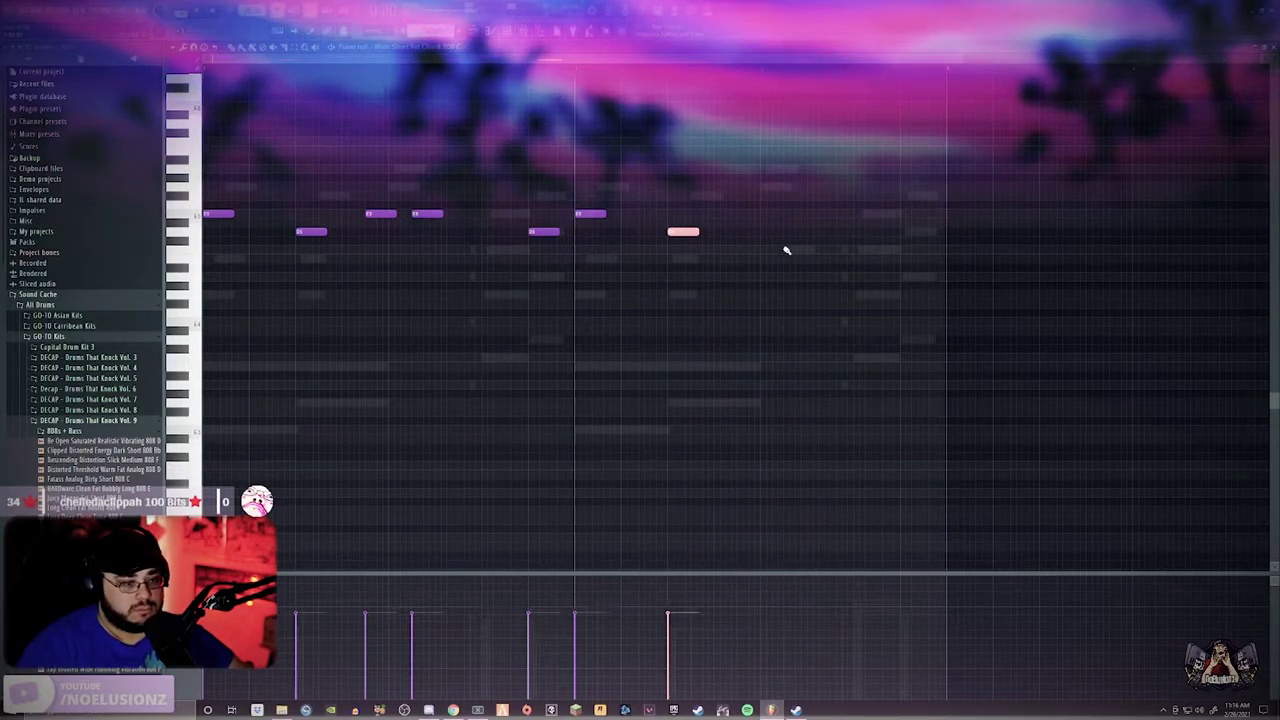
{"action": "left_click", "coordinate": [795, 250]}
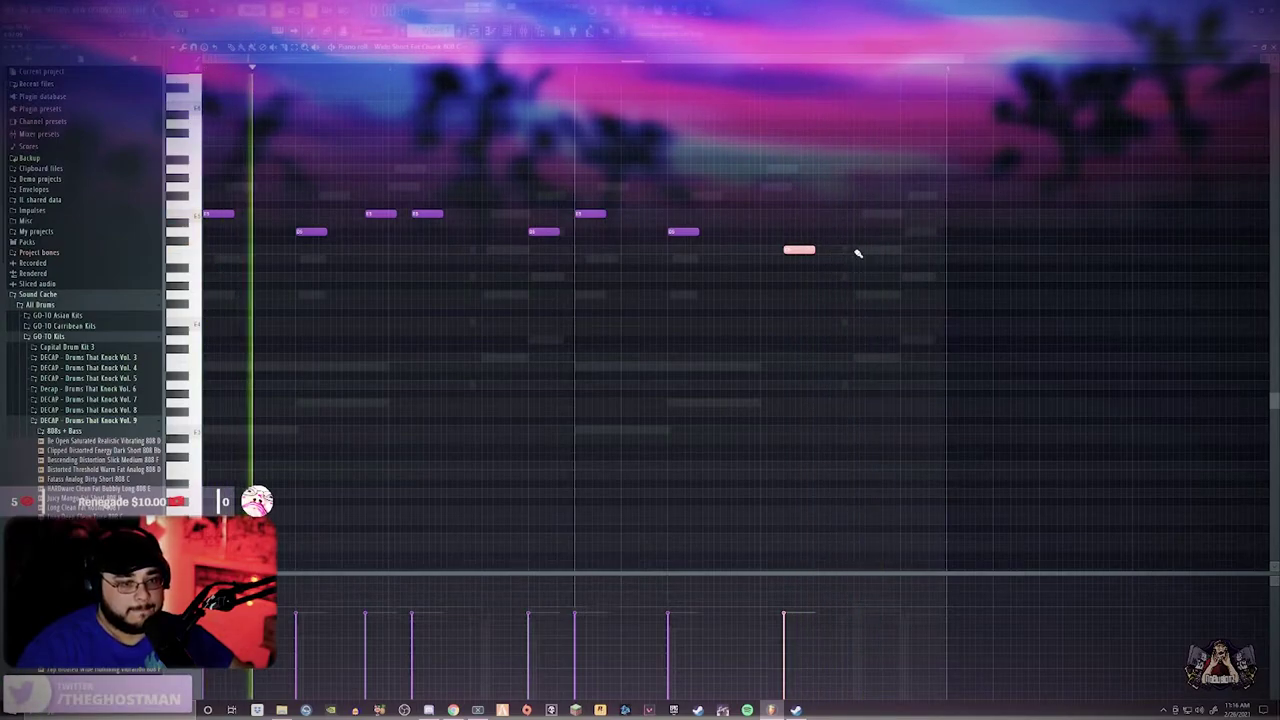
{"action": "left_click", "coordinate": [860, 250]}
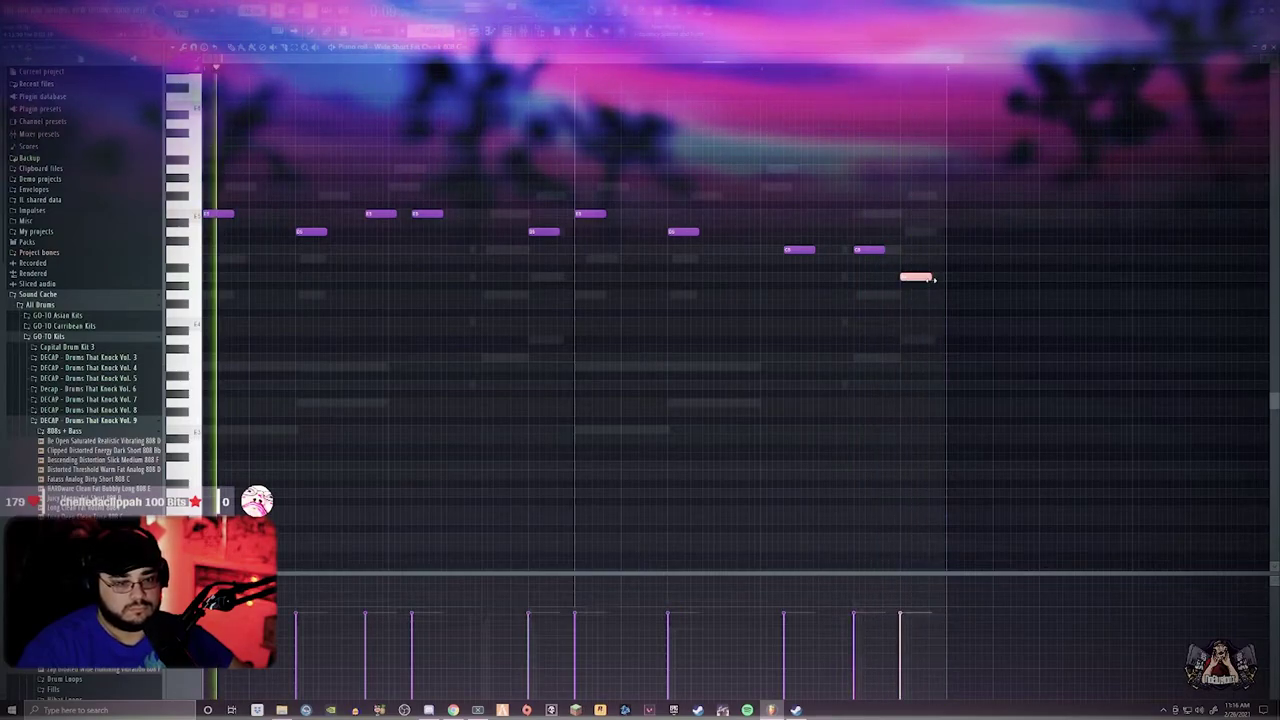
{"action": "left_click", "coordinate": [834, 68]}
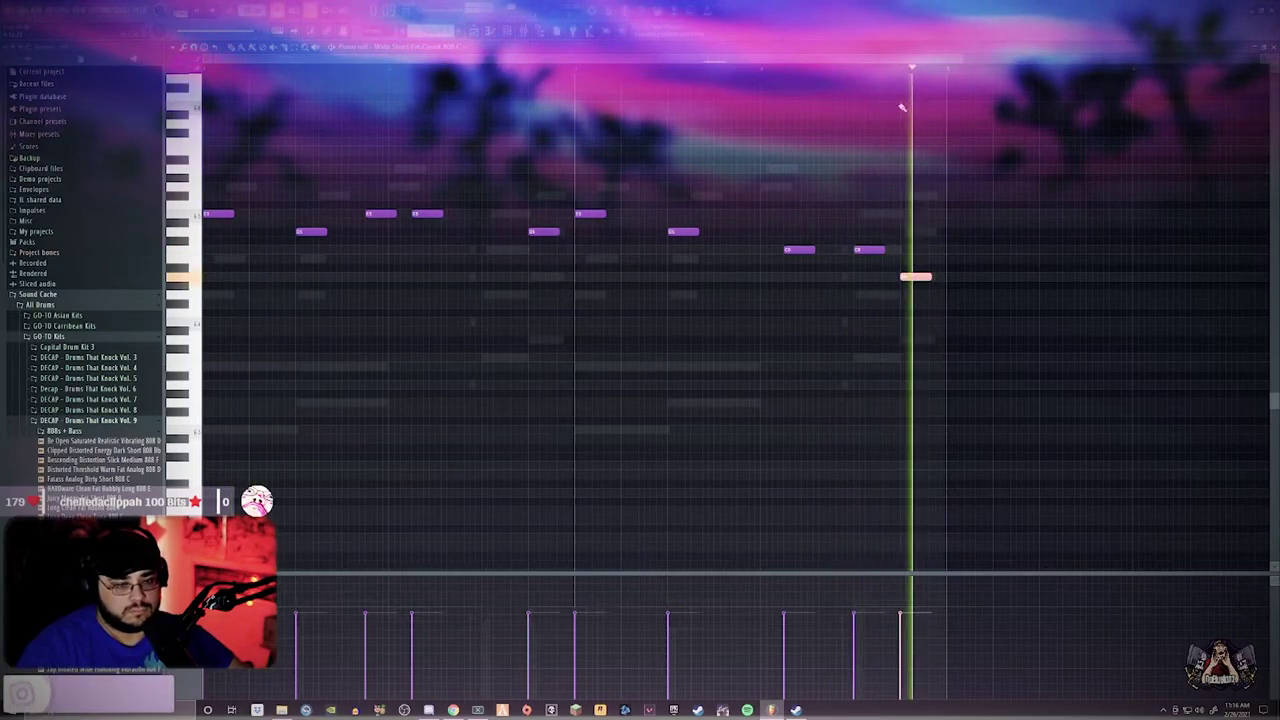
Try the whole 808 line three octaves lower, shifting it octave by octave while listening to playback
{"action": "key", "text": "ctrl+a"}
{"action": "key", "text": "ctrl+Down"}
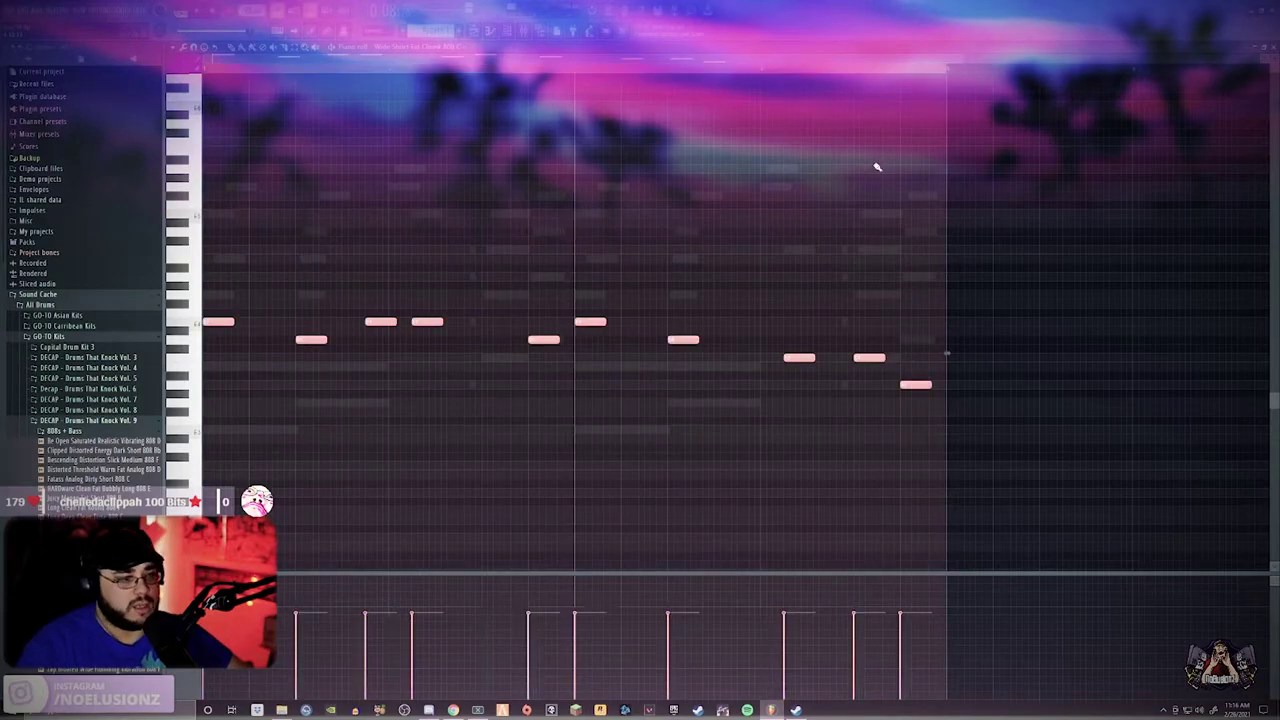
{"action": "key", "text": "ctrl+Down"}
{"action": "key", "text": "space"}
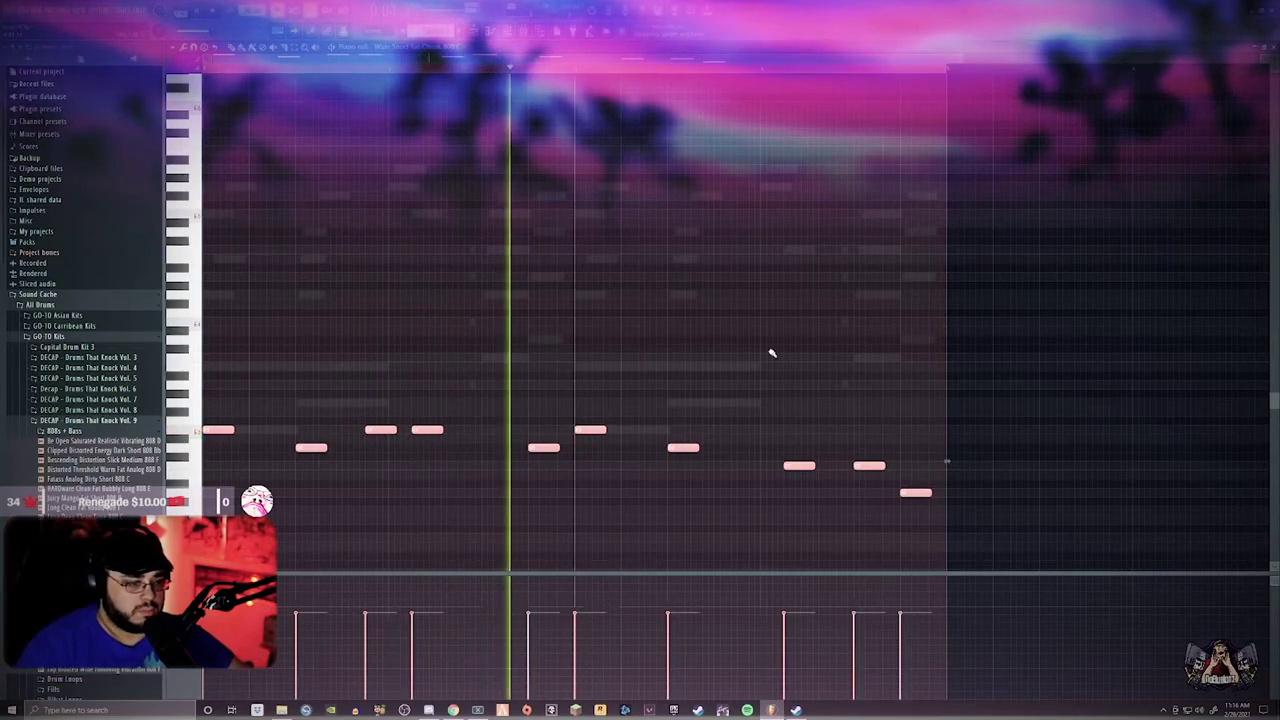
{"action": "key", "text": "ctrl+Up"}
{"action": "scroll", "coordinate": [852, 382], "scroll_direction": "up", "scroll_amount": 2}
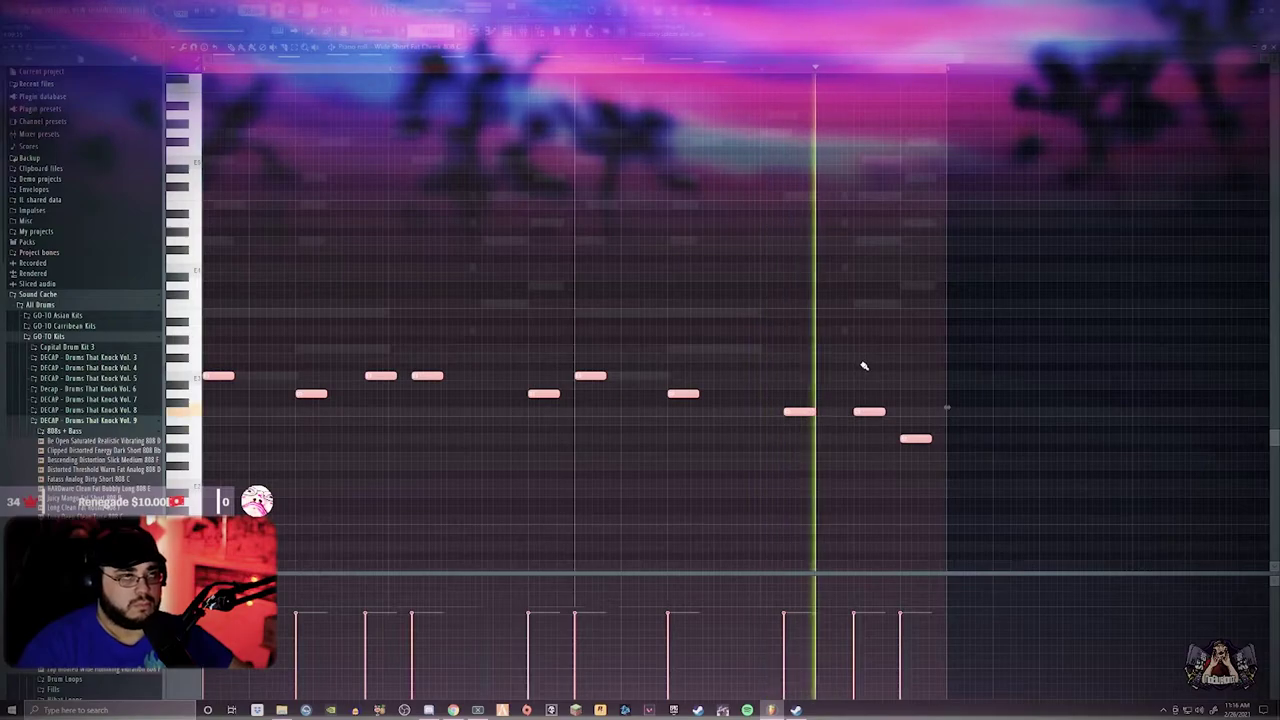
{"action": "key", "text": "ctrl+Down"}
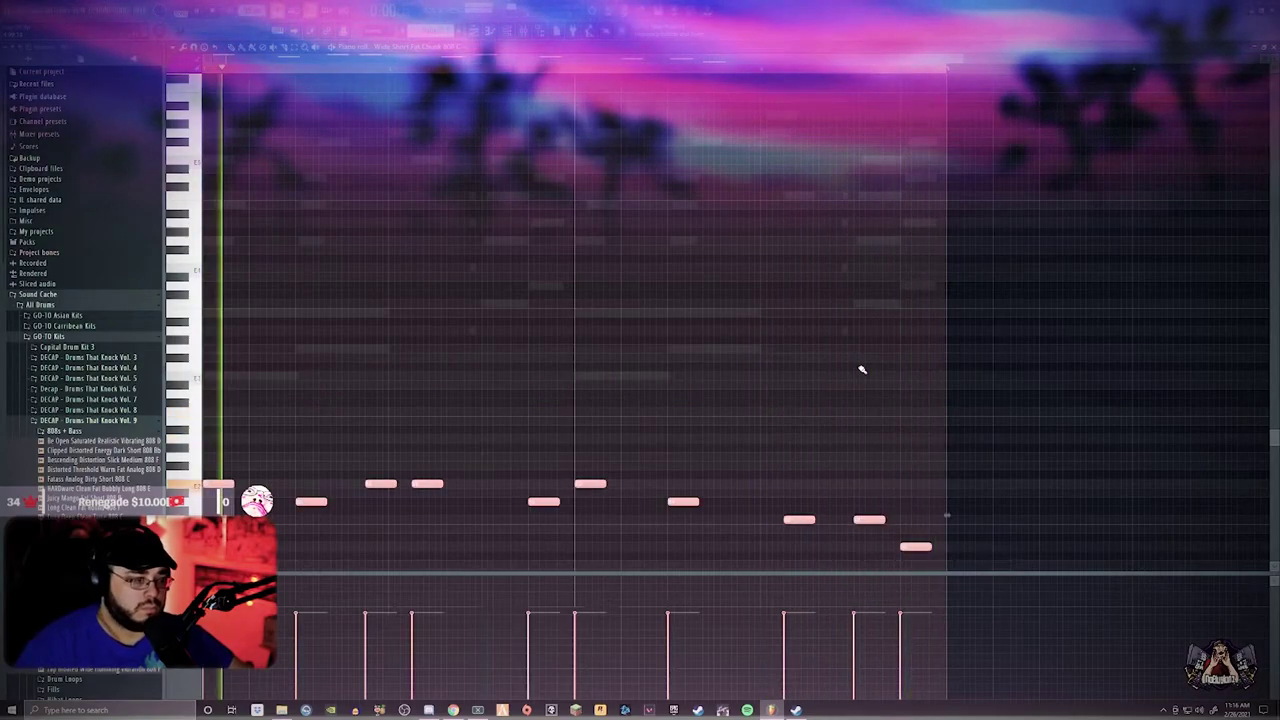
{"action": "scroll", "coordinate": [874, 345], "scroll_direction": "down", "scroll_amount": 3}
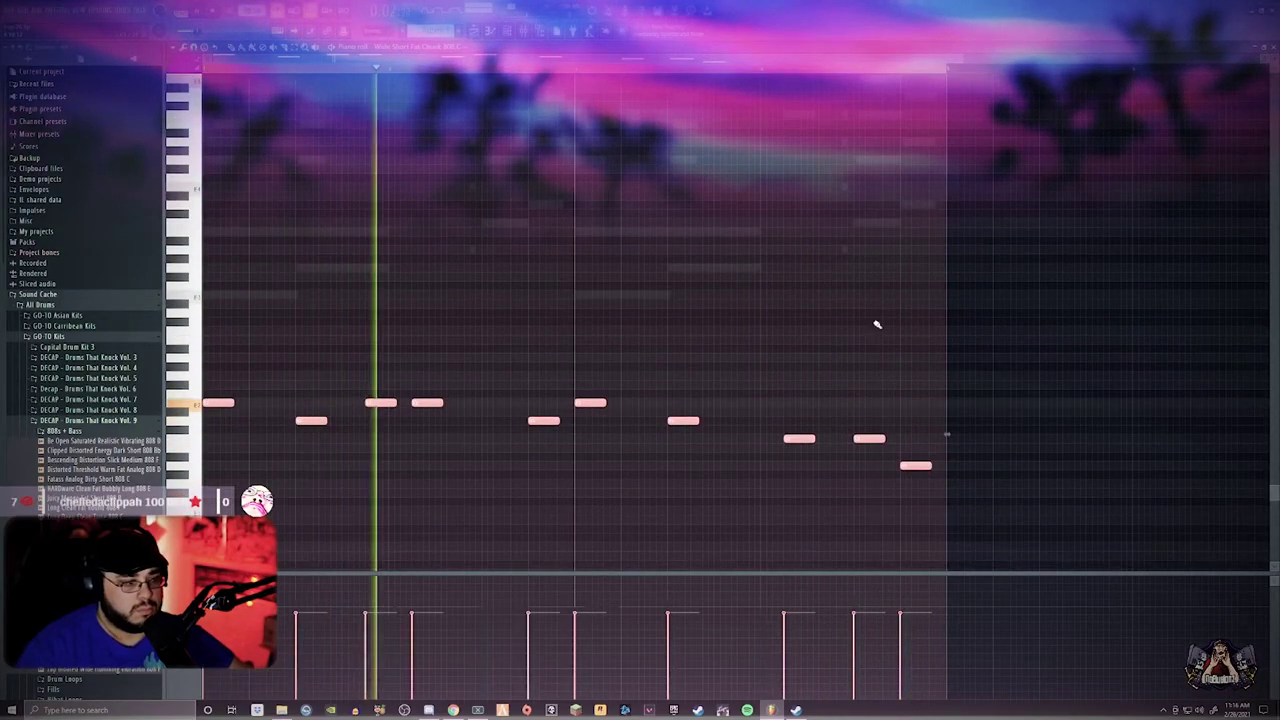
Stop playback and transpose the whole 808 line back up three octaves
{"action": "scroll", "coordinate": [882, 319], "scroll_direction": "up", "scroll_amount": 3}
{"action": "key", "text": "space"}
{"action": "key", "text": "ctrl+Up"}
{"action": "key", "text": "ctrl+Up"}
{"action": "key", "text": "ctrl+Up"}
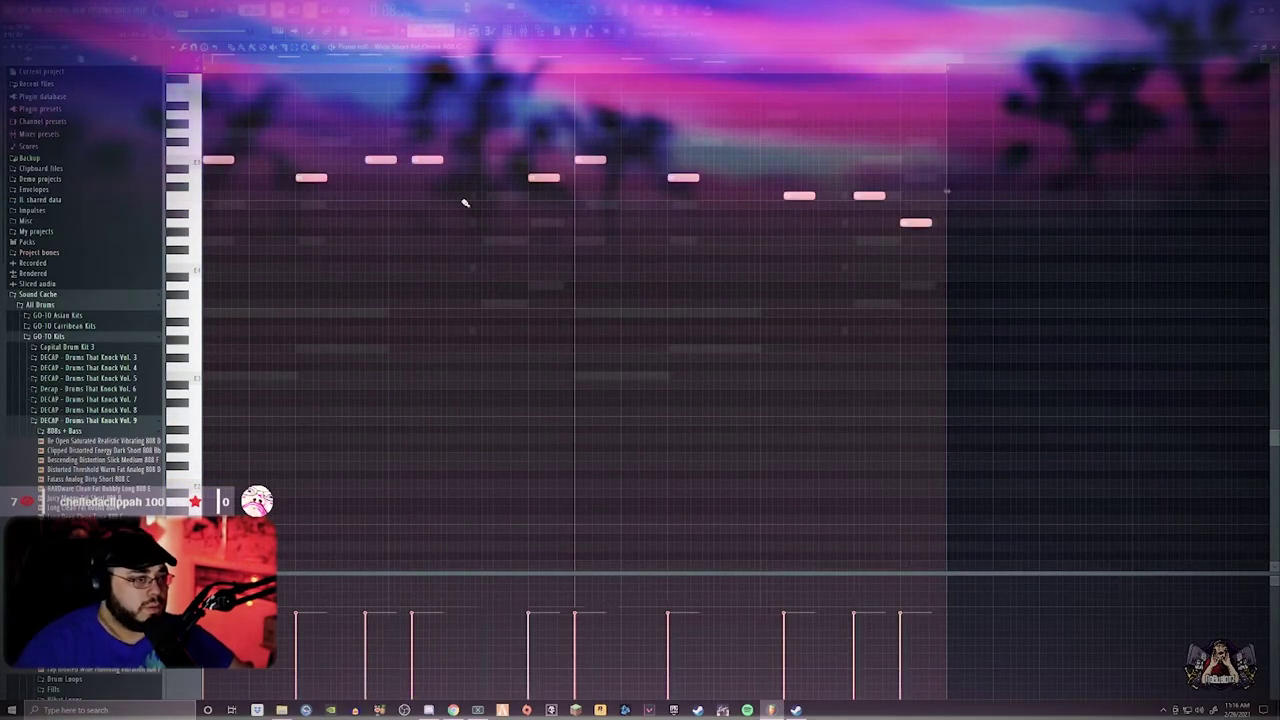
Lower the third and fourth 808 notes to the pitch of bar 4's first notes, and transpose the whole line down three octaves
{"action": "left_click", "coordinate": [396, 177]}
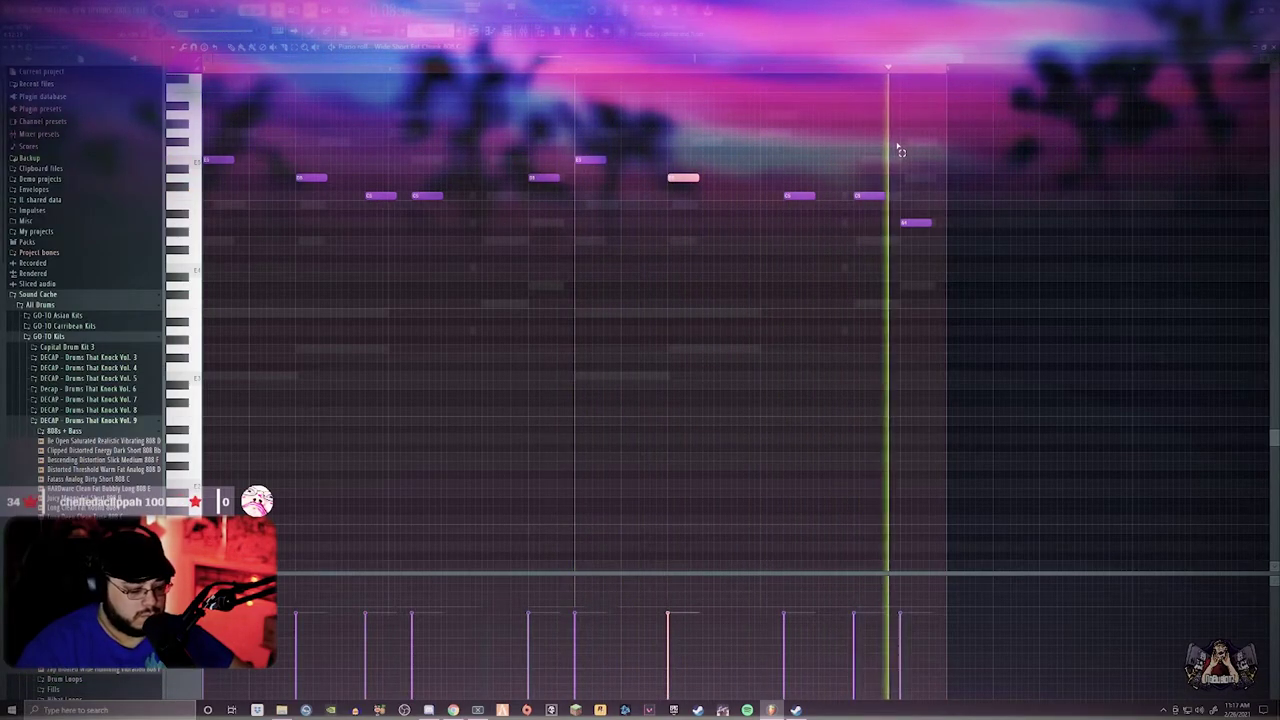
{"action": "scroll", "coordinate": [899, 148], "scroll_direction": "up", "scroll_amount": 4}
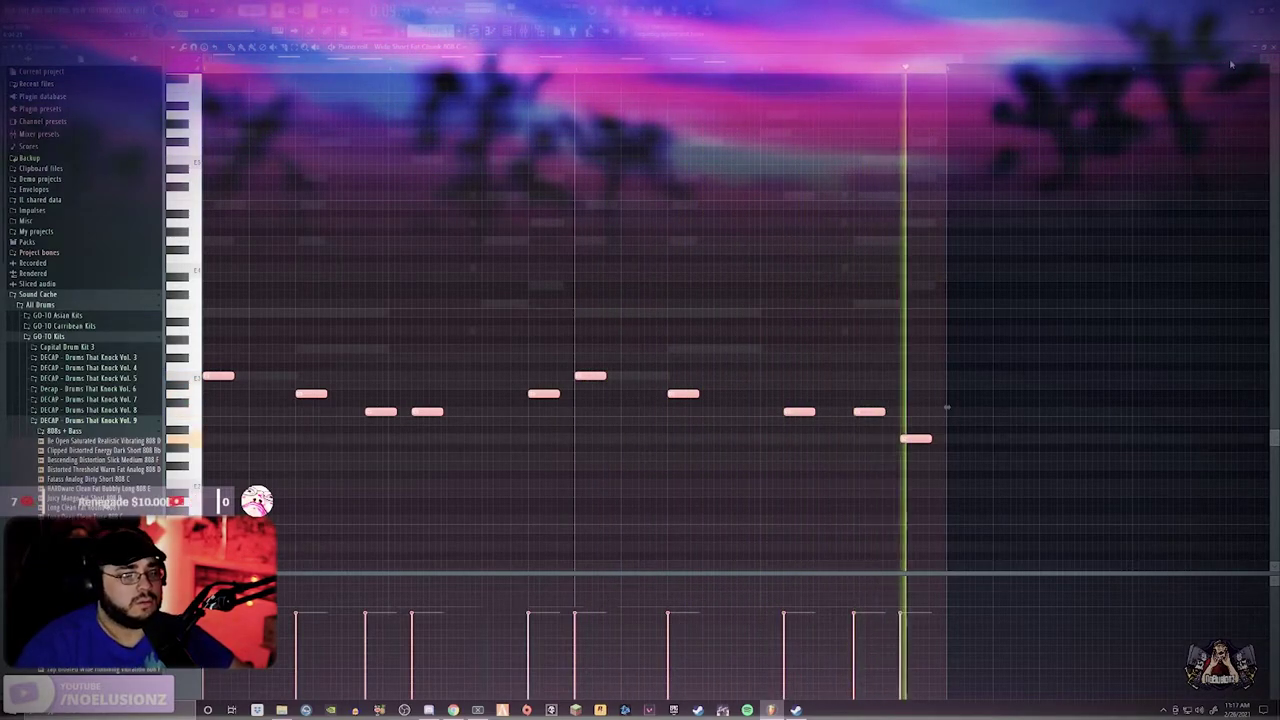
{"action": "key", "text": "ctrl+Down"}
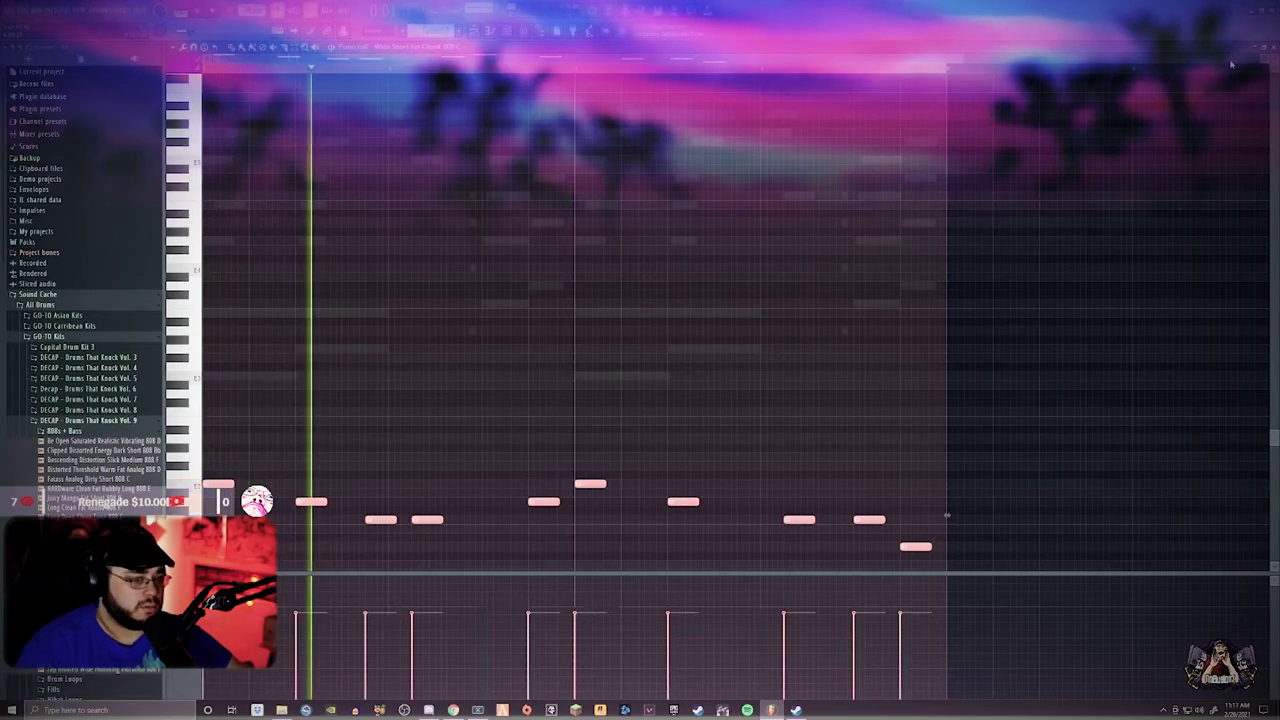
{"action": "left_click", "coordinate": [1273, 47]}
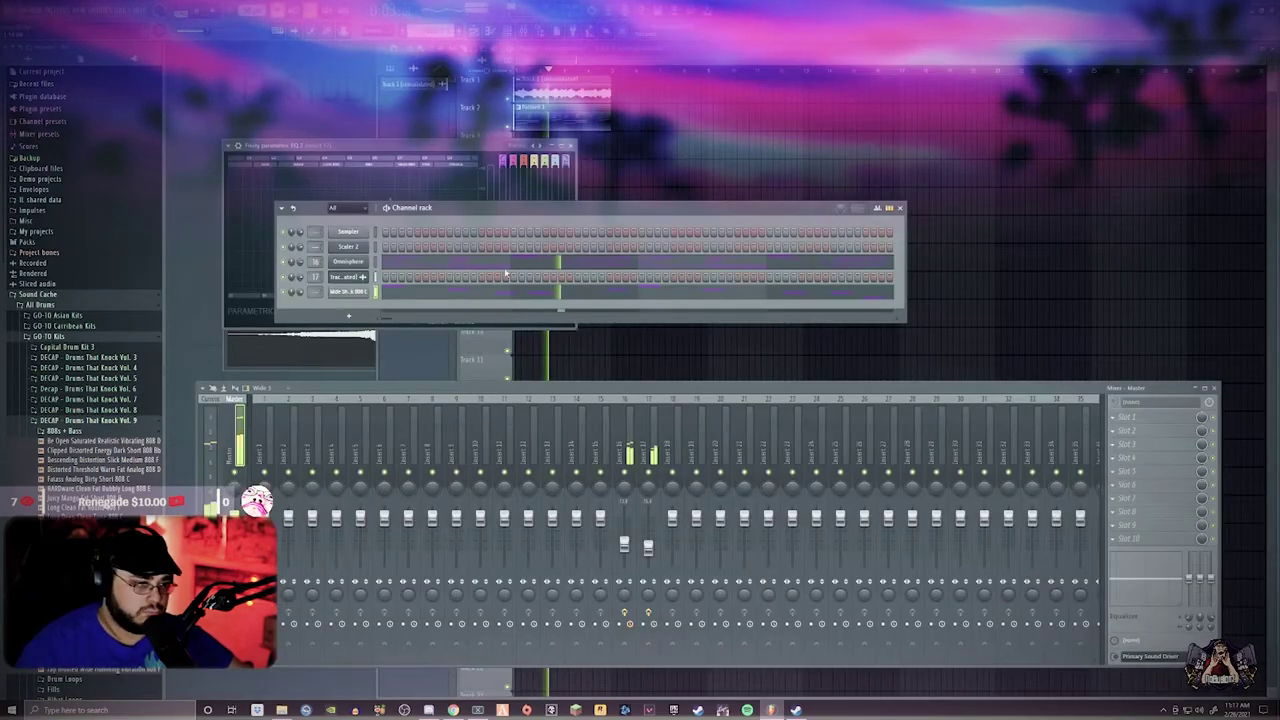
{"action": "right_click", "coordinate": [350, 292]}
{"action": "left_click", "coordinate": [480, 302]}
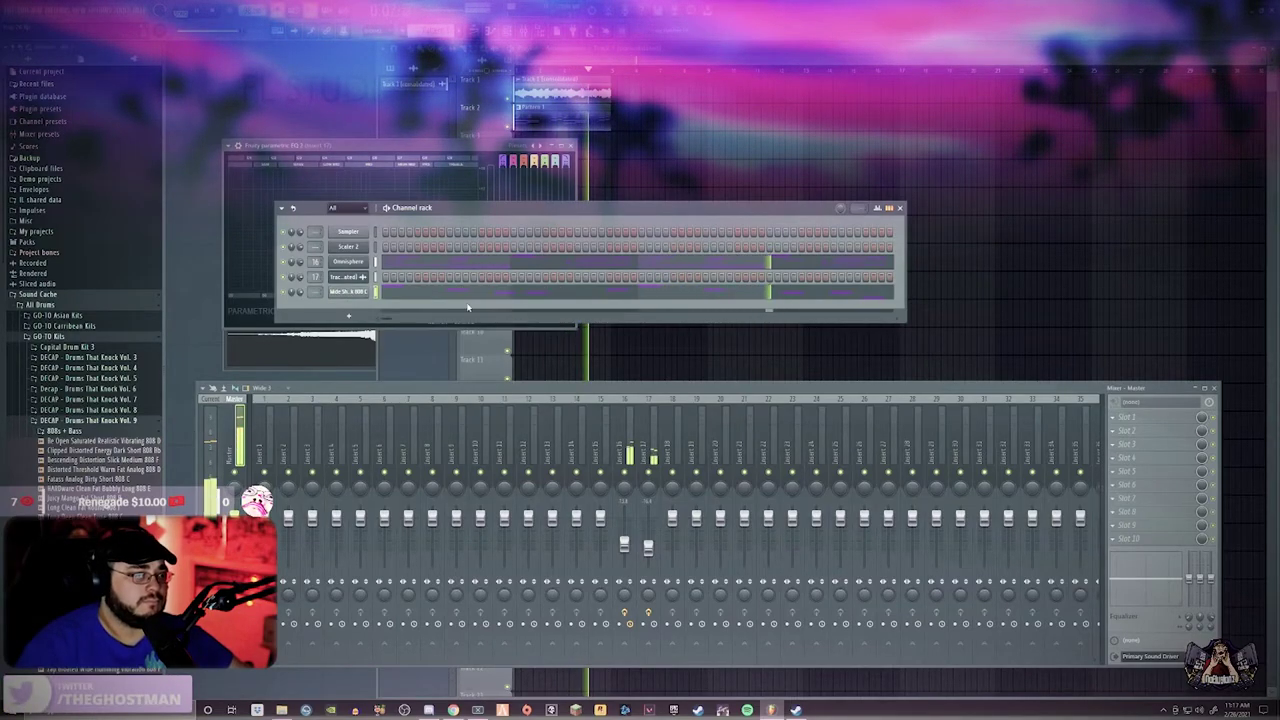
{"action": "right_click", "coordinate": [354, 296]}
{"action": "left_click", "coordinate": [500, 304]}
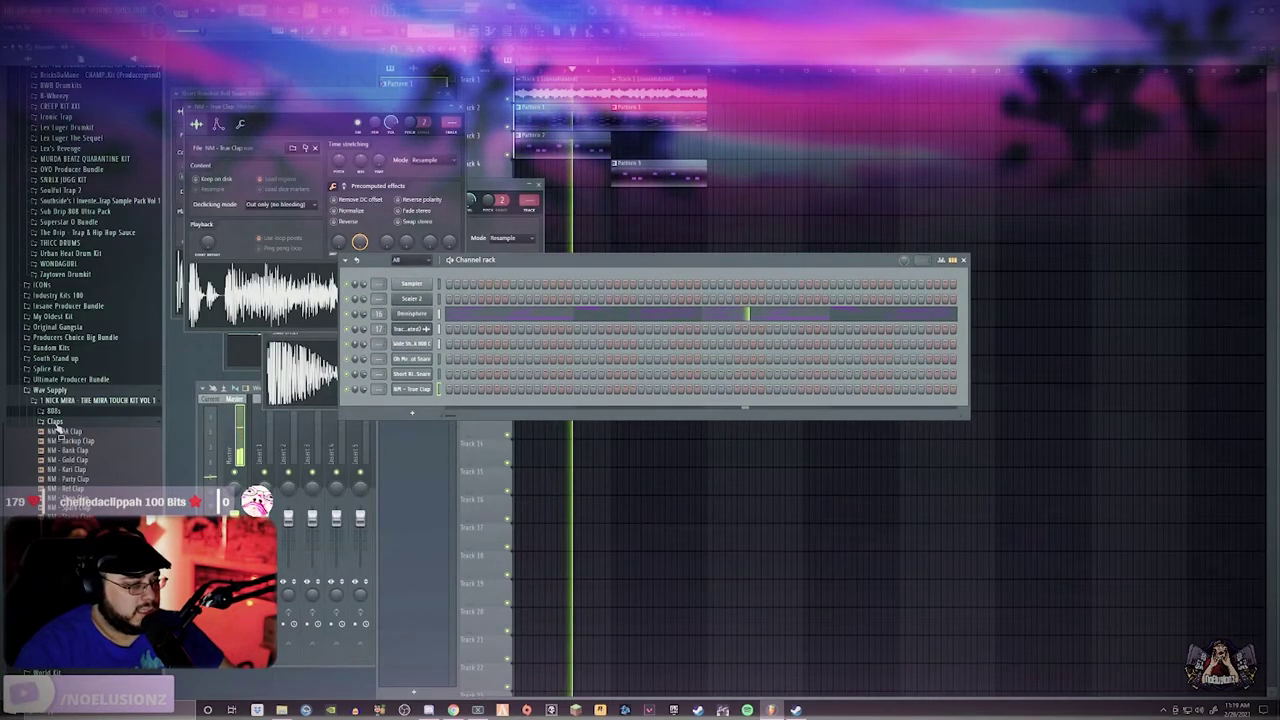
Add Deep Bow Gut Kick from the DECAP - Drums That Knock Vol. 9 kicks folder to the channel rack
{"action": "left_click", "coordinate": [56, 422]}
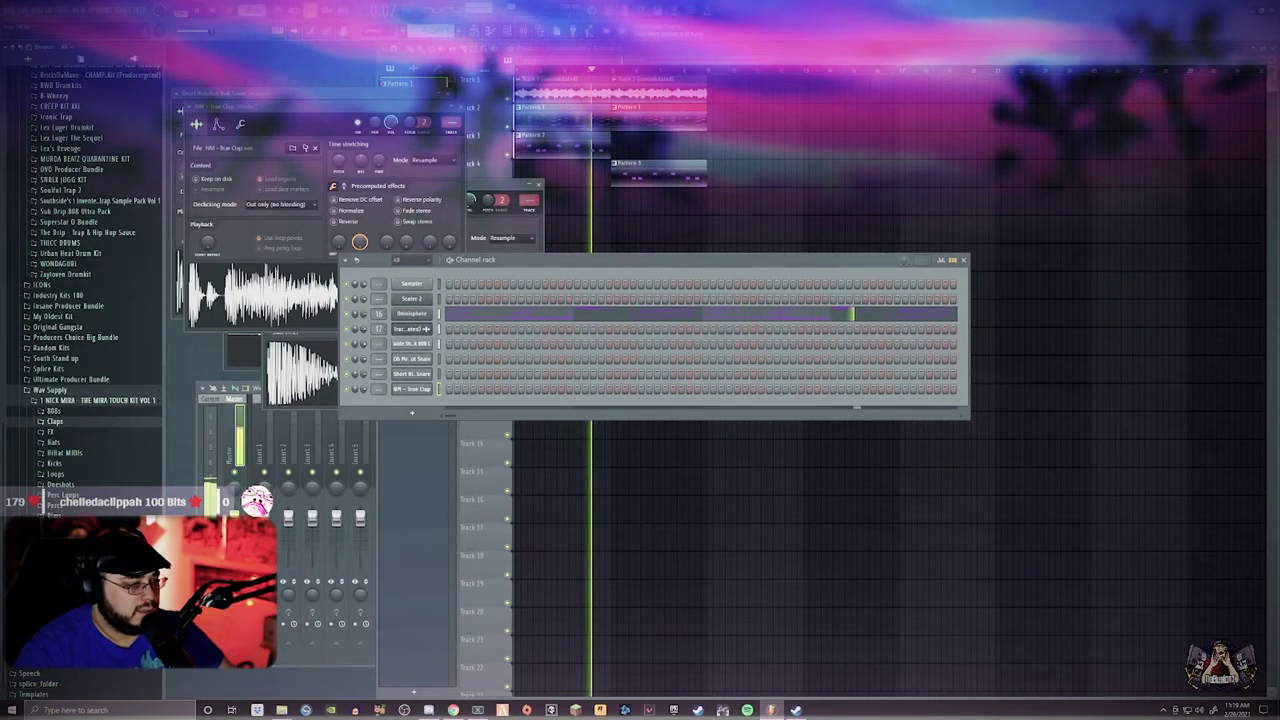
{"action": "scroll", "coordinate": [112, 207], "scroll_direction": "up", "scroll_amount": 9}
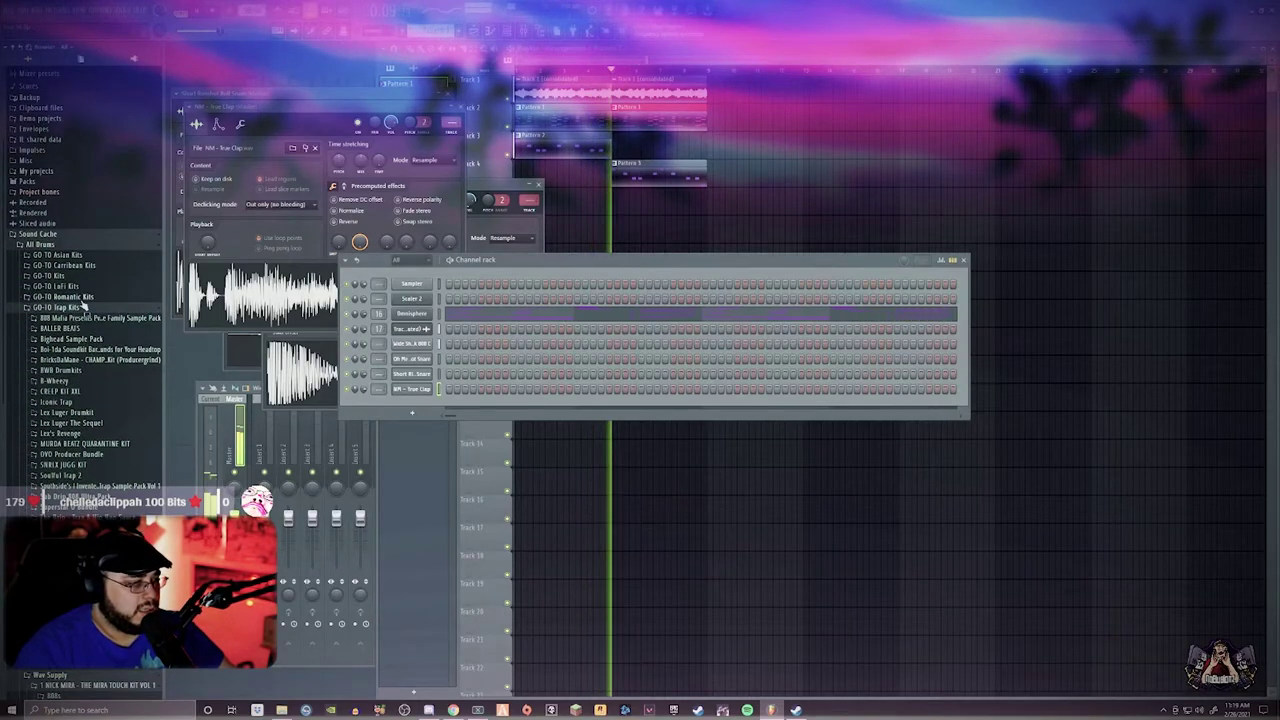
{"action": "left_click", "coordinate": [62, 276]}
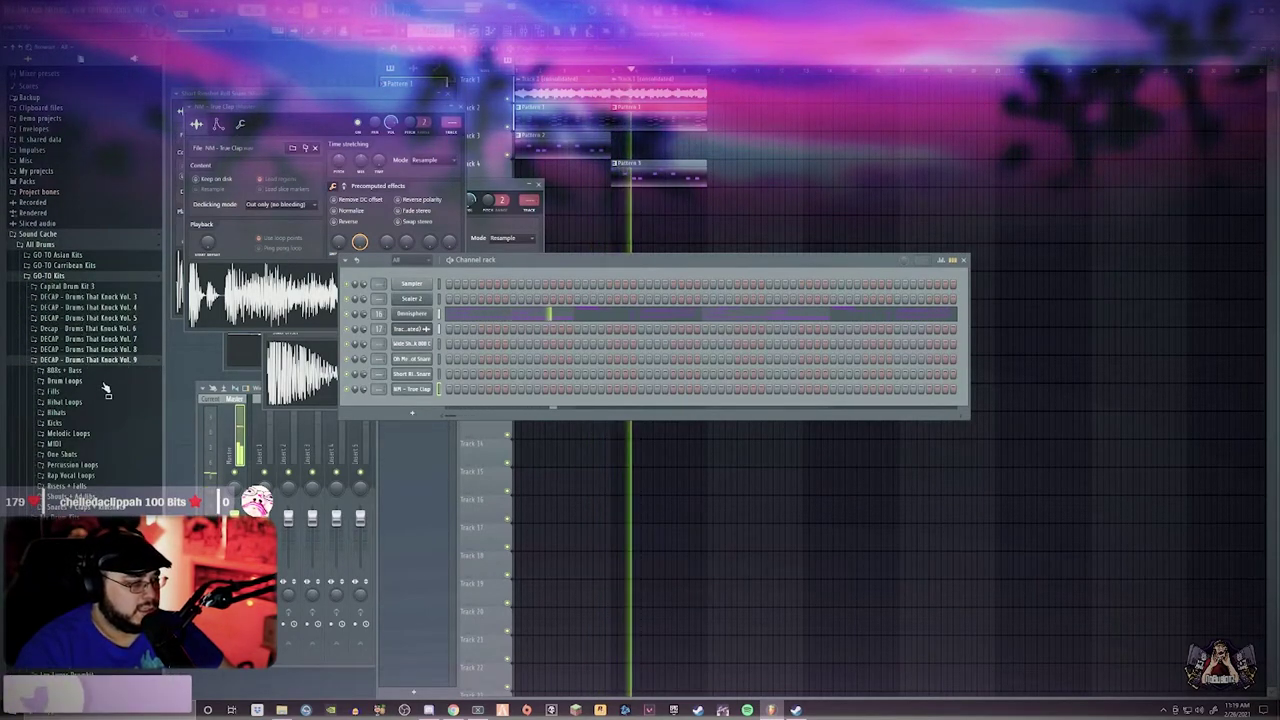
{"action": "left_click", "coordinate": [55, 423]}
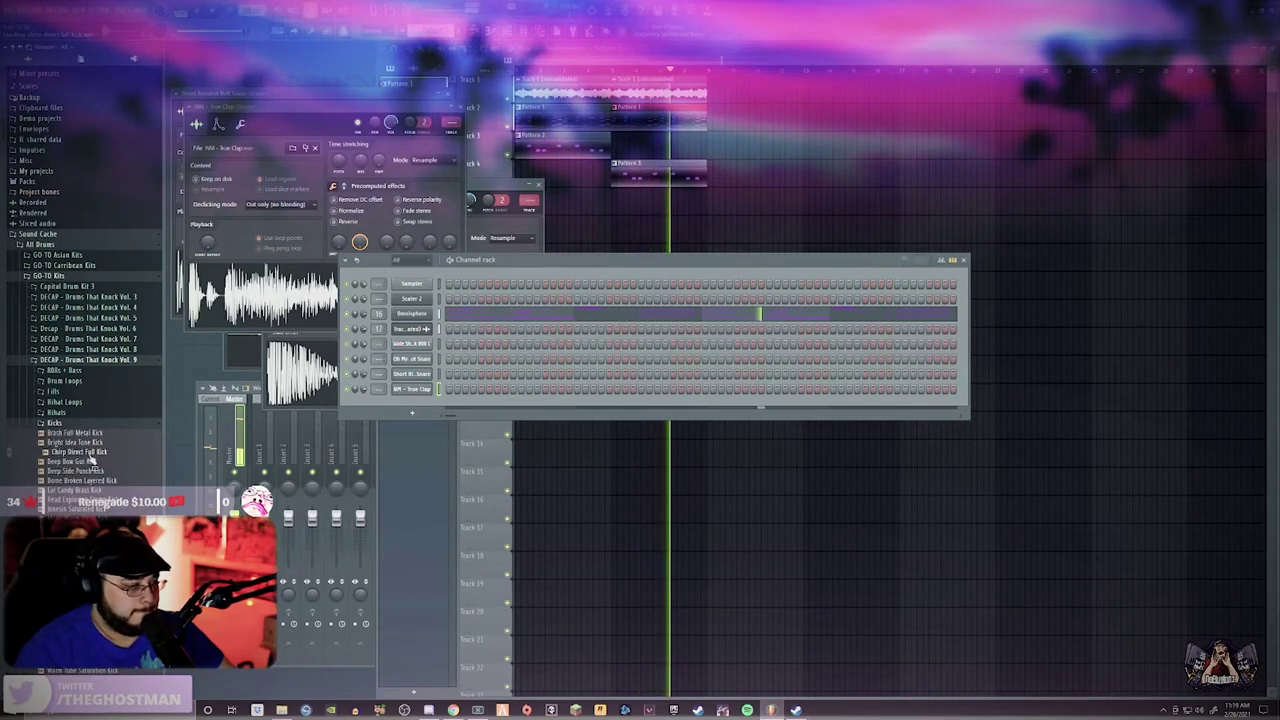
{"action": "left_click_drag", "start_coordinate": [80, 466], "coordinate": [352, 410]}
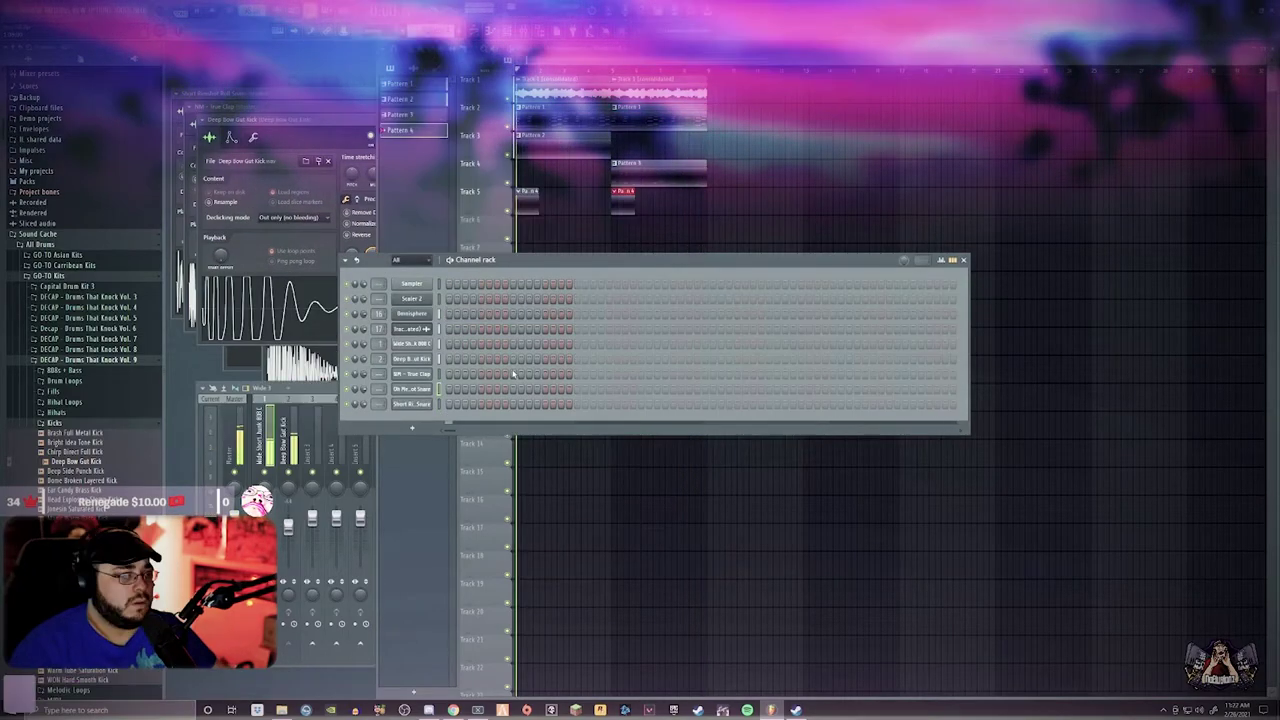
Place NM - True Clap hits on steps 9 and 25 of Pattern 4
{"action": "left_click", "coordinate": [641, 375]}
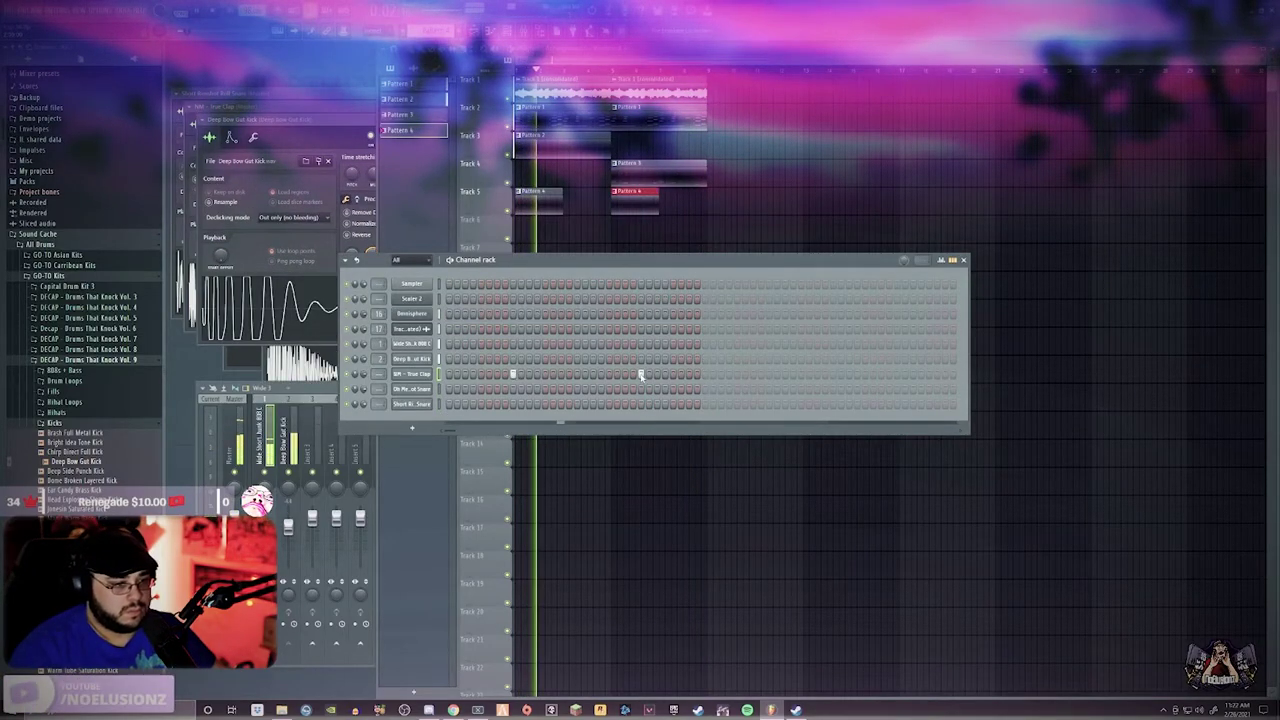
Place NM - True Clap hits on steps 41 and 57 of Pattern 4
{"action": "left_click", "coordinate": [768, 375]}
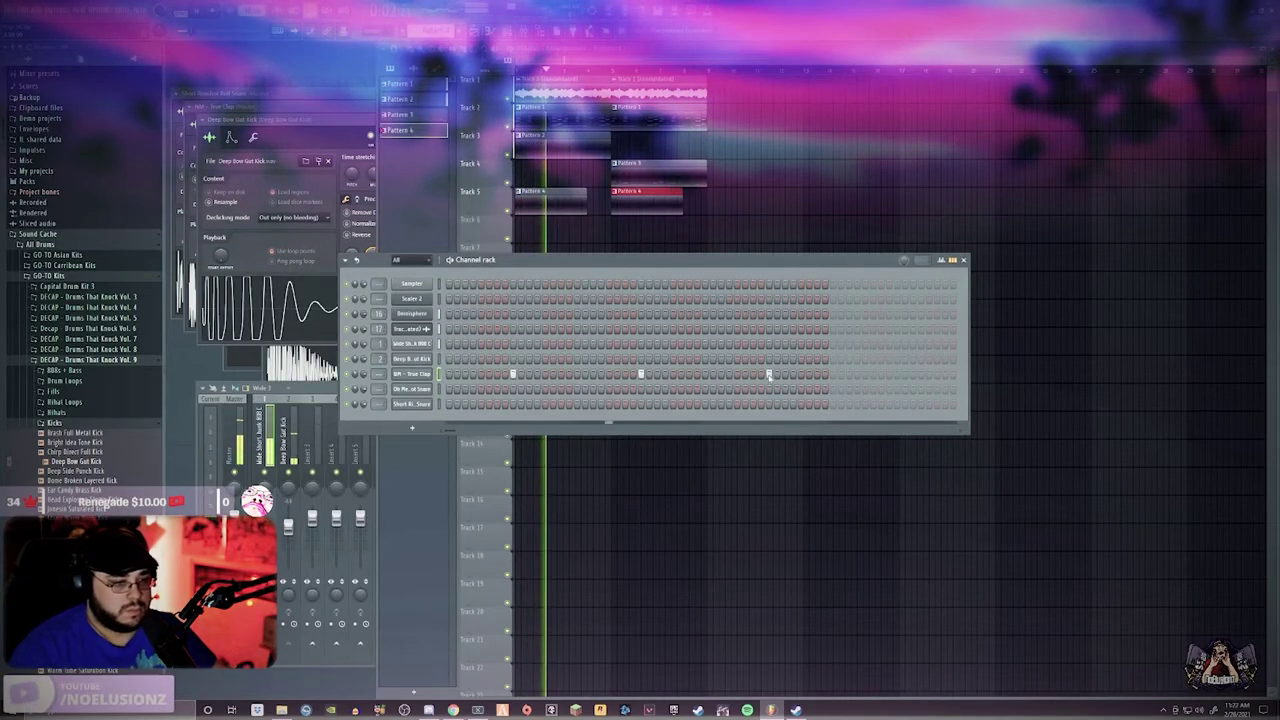
{"action": "left_click", "coordinate": [897, 375]}
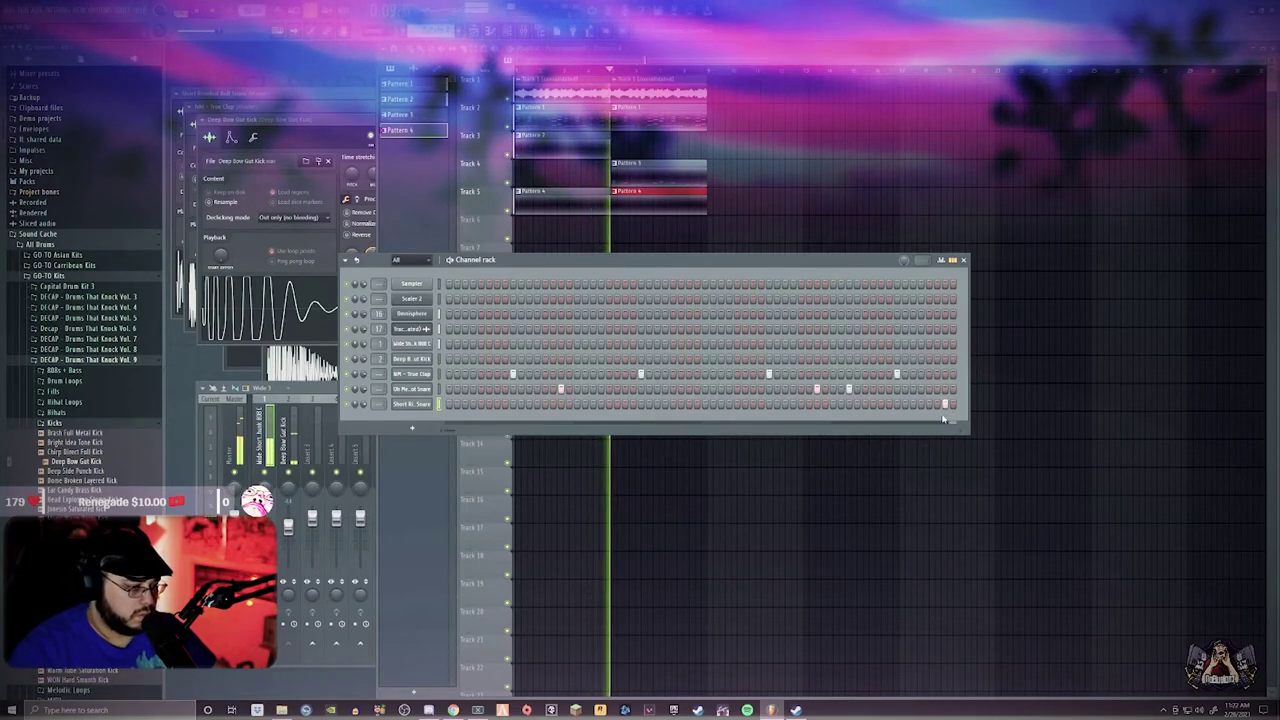
Browse the hi-hat folders and add MURDA_HAT_CLOSED_456 from the MURDA BEATZ QUARANTINE KIT hats to the channel rack
{"action": "left_click", "coordinate": [58, 412]}
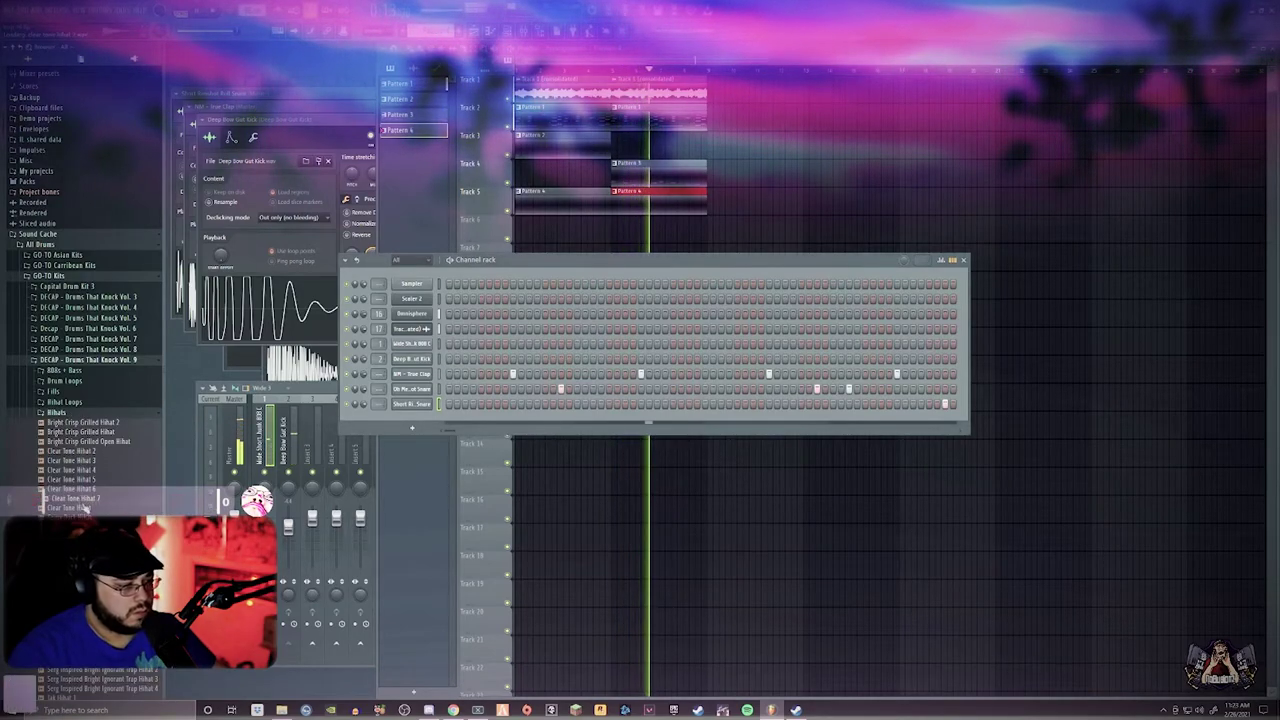
{"action": "scroll", "coordinate": [84, 480], "scroll_direction": "down", "scroll_amount": 5}
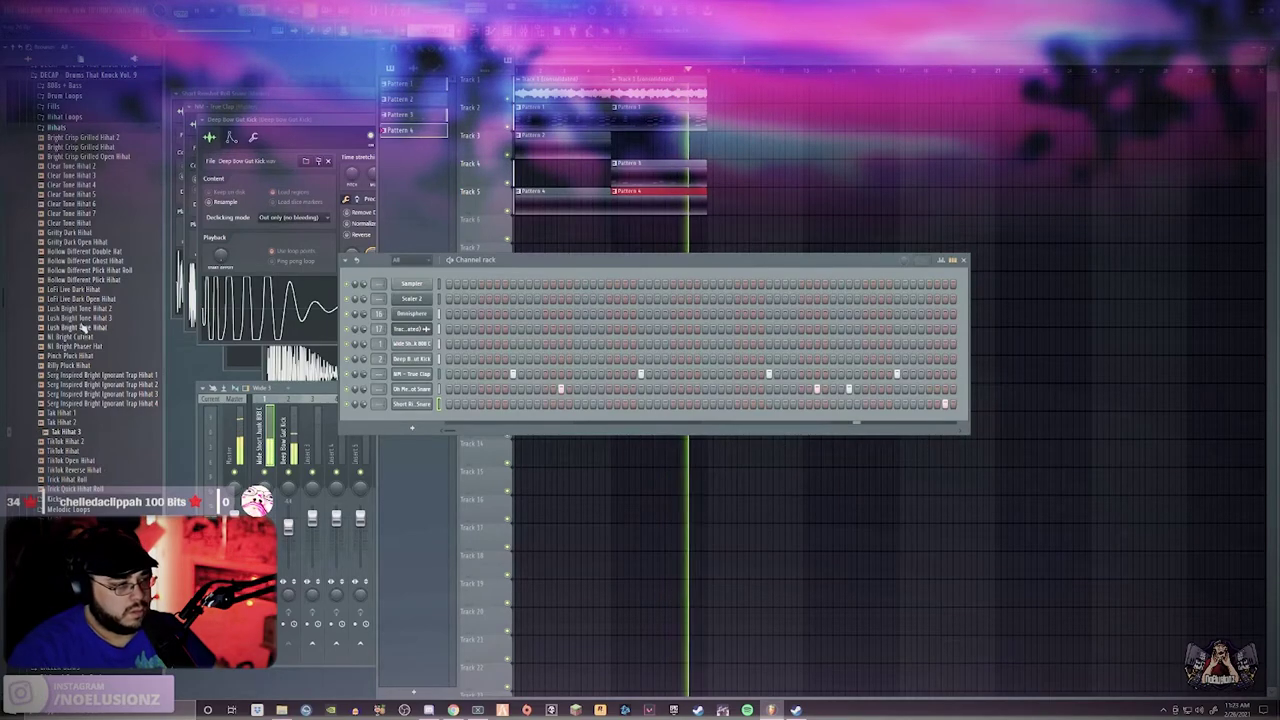
{"action": "scroll", "coordinate": [84, 327], "scroll_direction": "up", "scroll_amount": 4}
{"action": "left_click", "coordinate": [79, 220]}
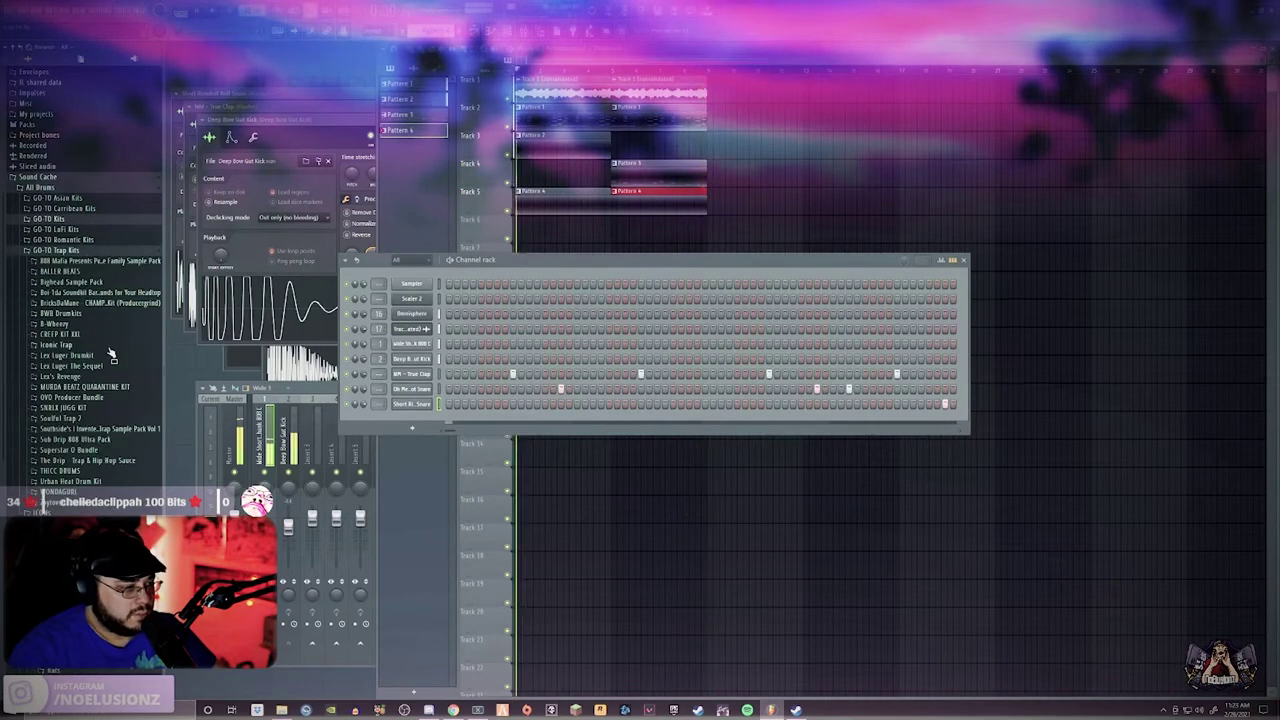
{"action": "left_click", "coordinate": [92, 387]}
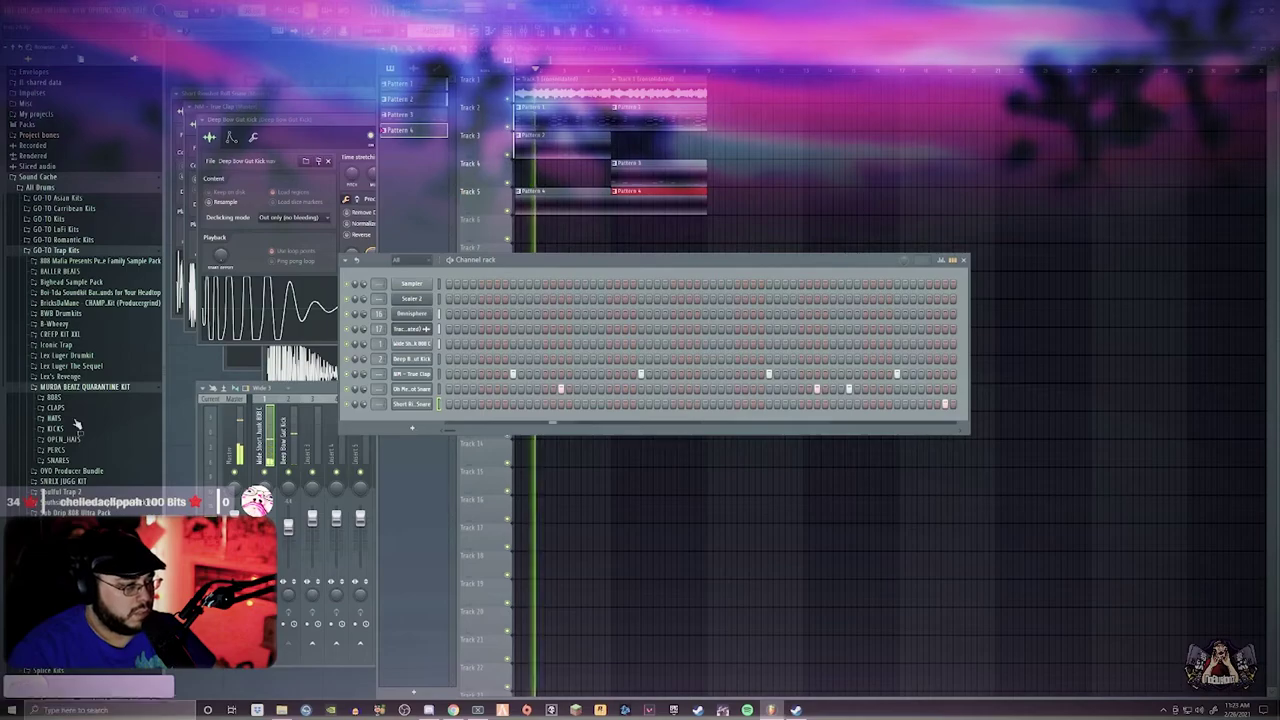
{"action": "left_click", "coordinate": [70, 420]}
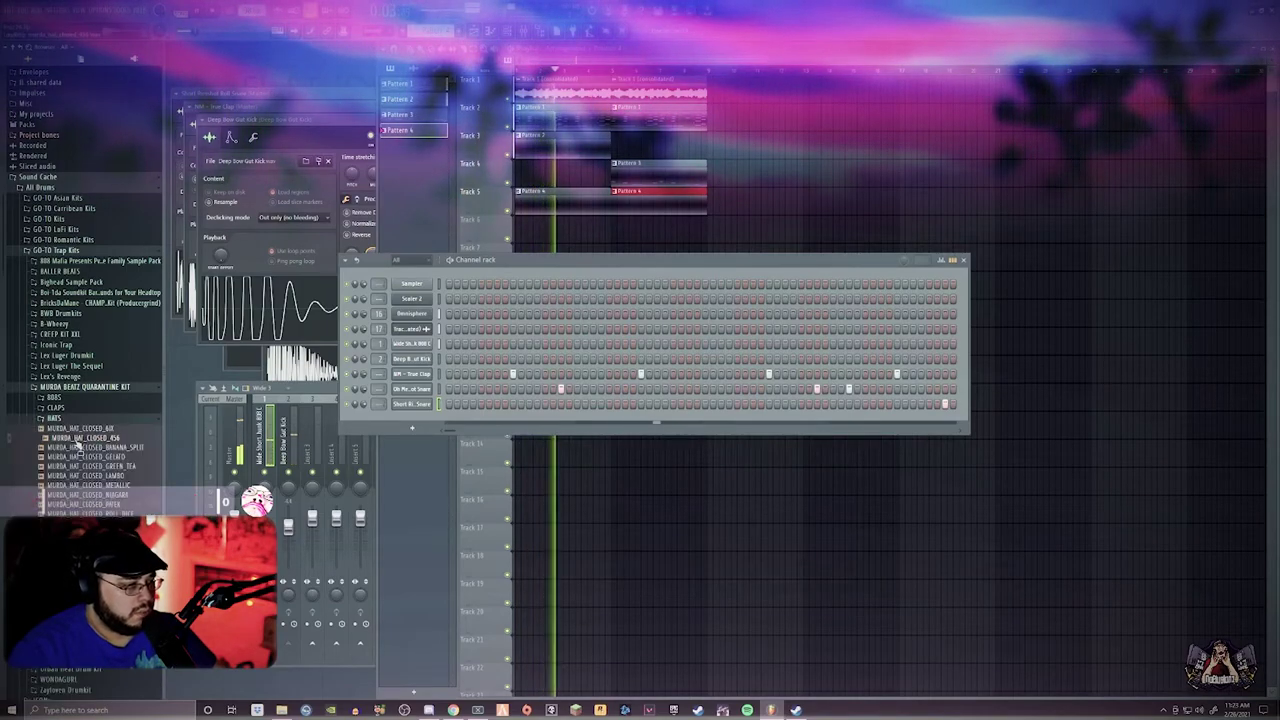
{"action": "right_click", "coordinate": [79, 437]}
{"action": "left_click", "coordinate": [108, 449]}
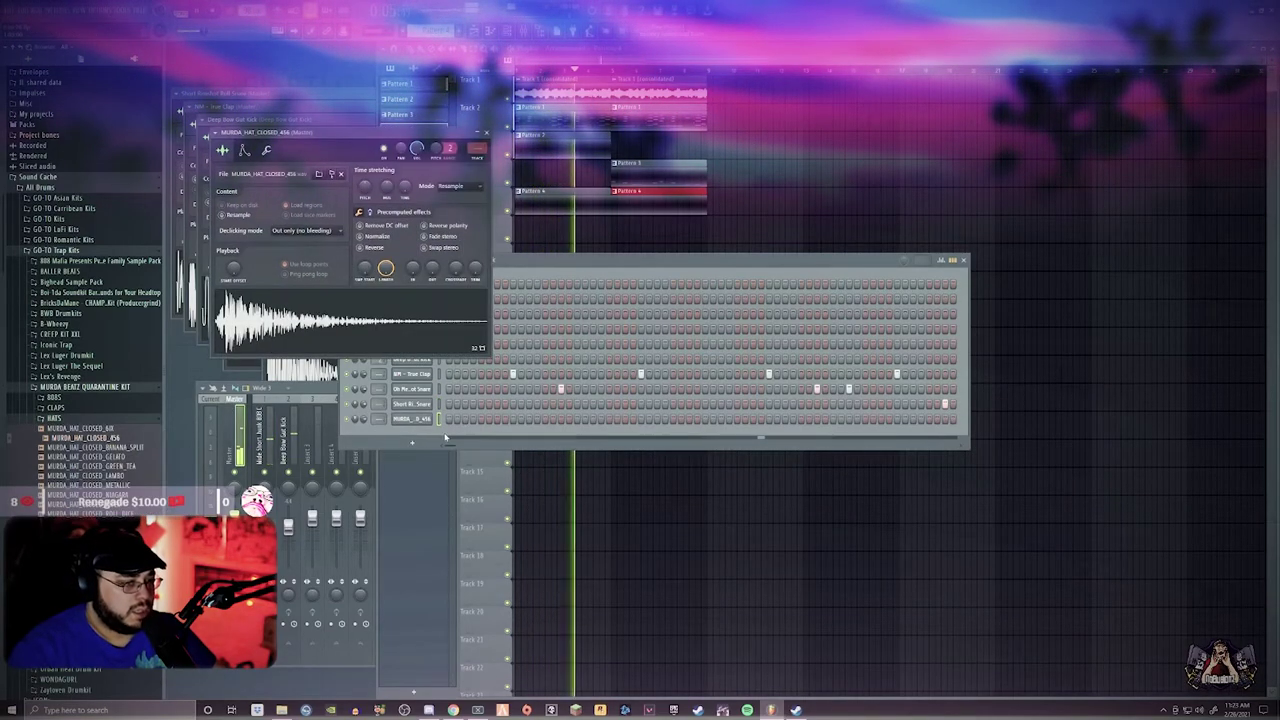
Fill the MURDA_HAT_CLOSED_456 channel with a hit on each 2 steps
{"action": "right_click", "coordinate": [436, 419]}
{"action": "left_click", "coordinate": [539, 451]}
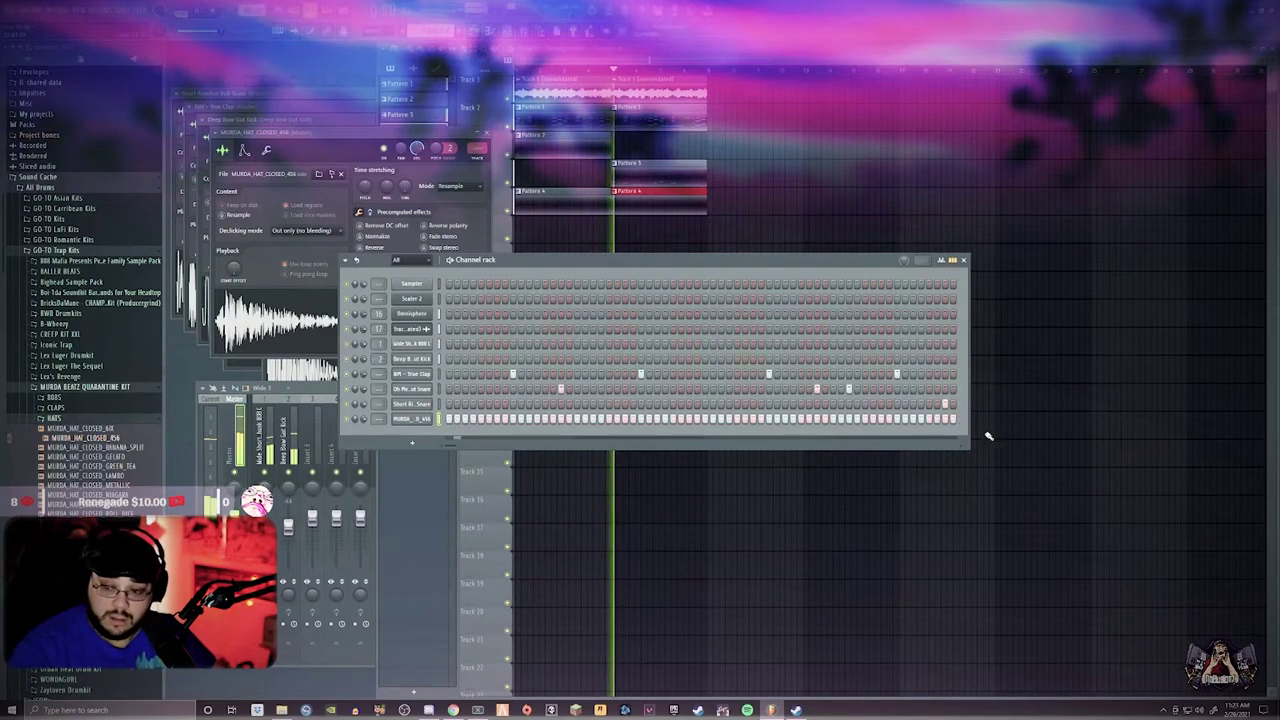
{"action": "right_click", "coordinate": [421, 420]}
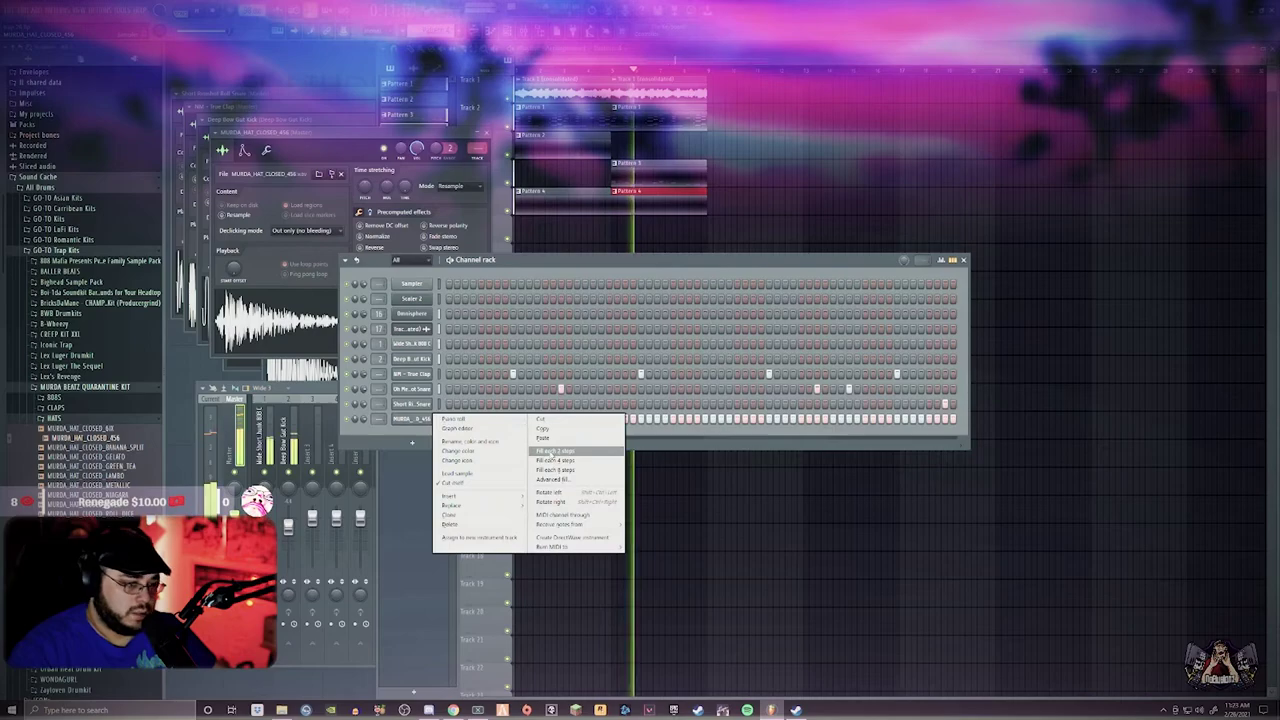
{"action": "left_click", "coordinate": [551, 452]}
Open the MURDA_HAT_CLOSED_456 pattern in the piano roll and randomize the velocity levels of its notes
{"action": "right_click", "coordinate": [421, 420]}
{"action": "left_click", "coordinate": [449, 423]}
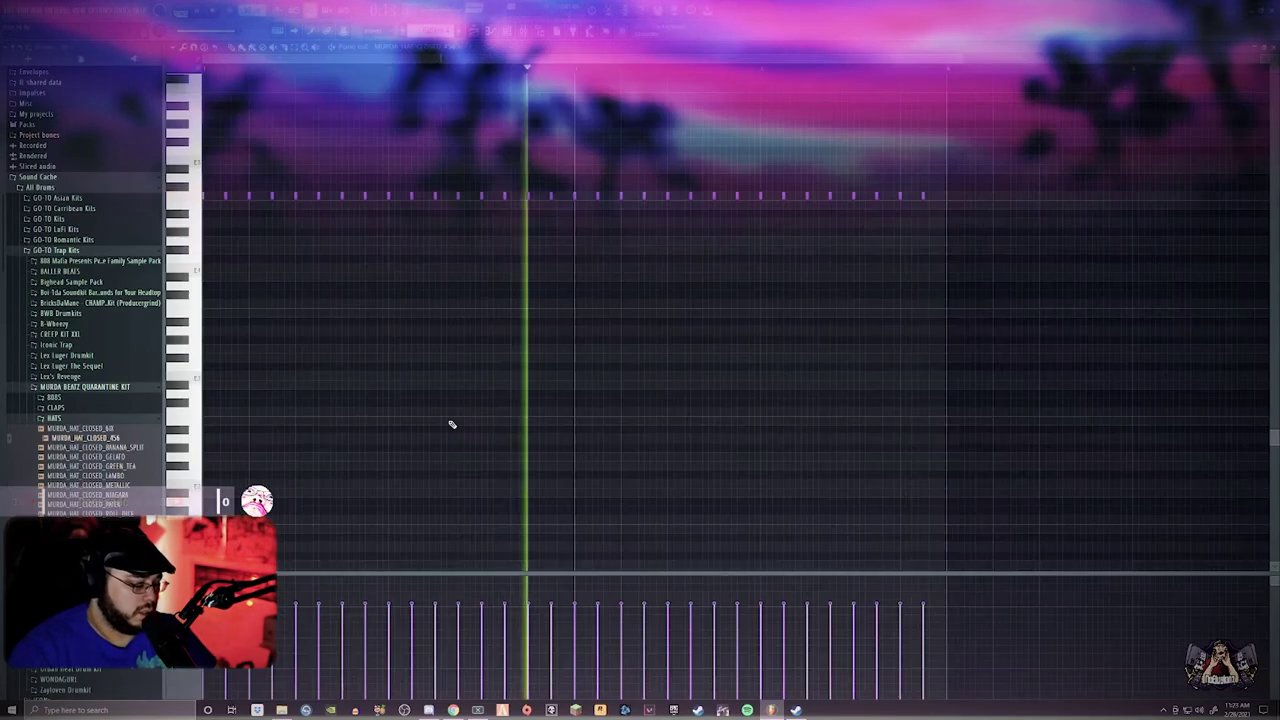
{"action": "key", "text": "alt+r"}
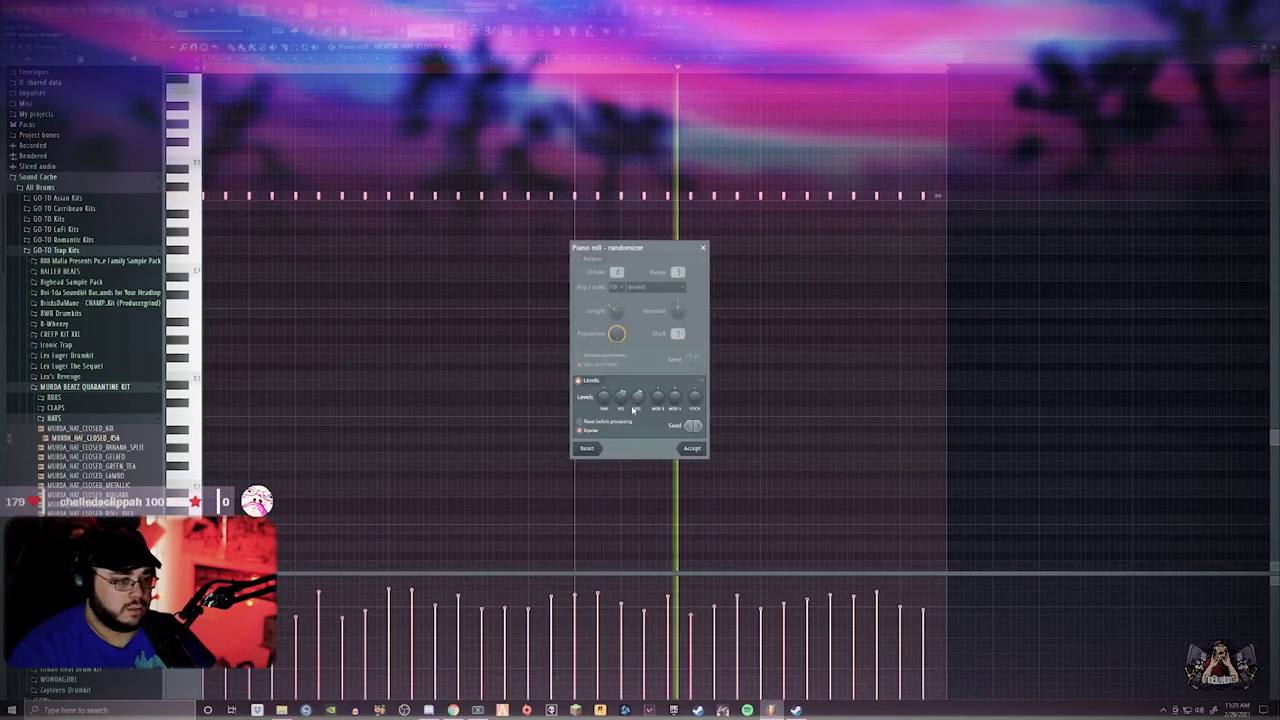
{"action": "left_click", "coordinate": [692, 448]}
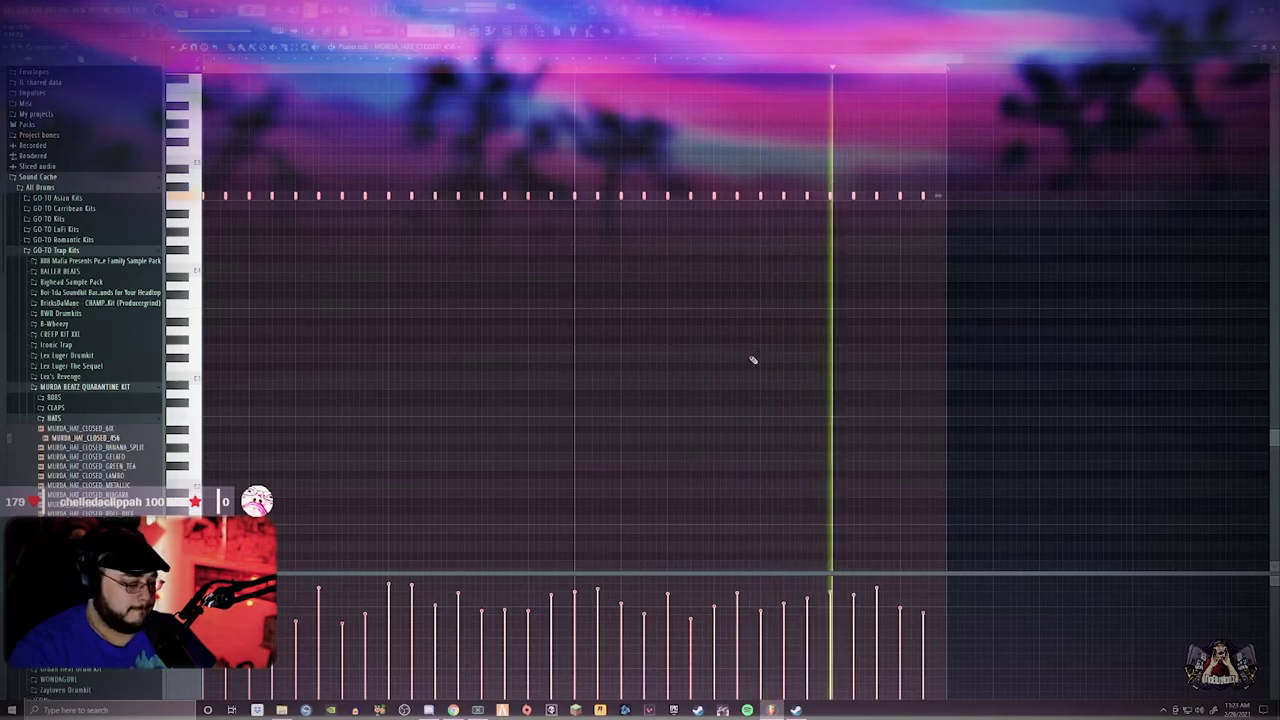
Extend all hi-hat notes to legato length and stretch the last one to the end of bar 4
{"action": "key", "text": "ctrl+l"}
{"action": "right_click", "coordinate": [986, 148]}
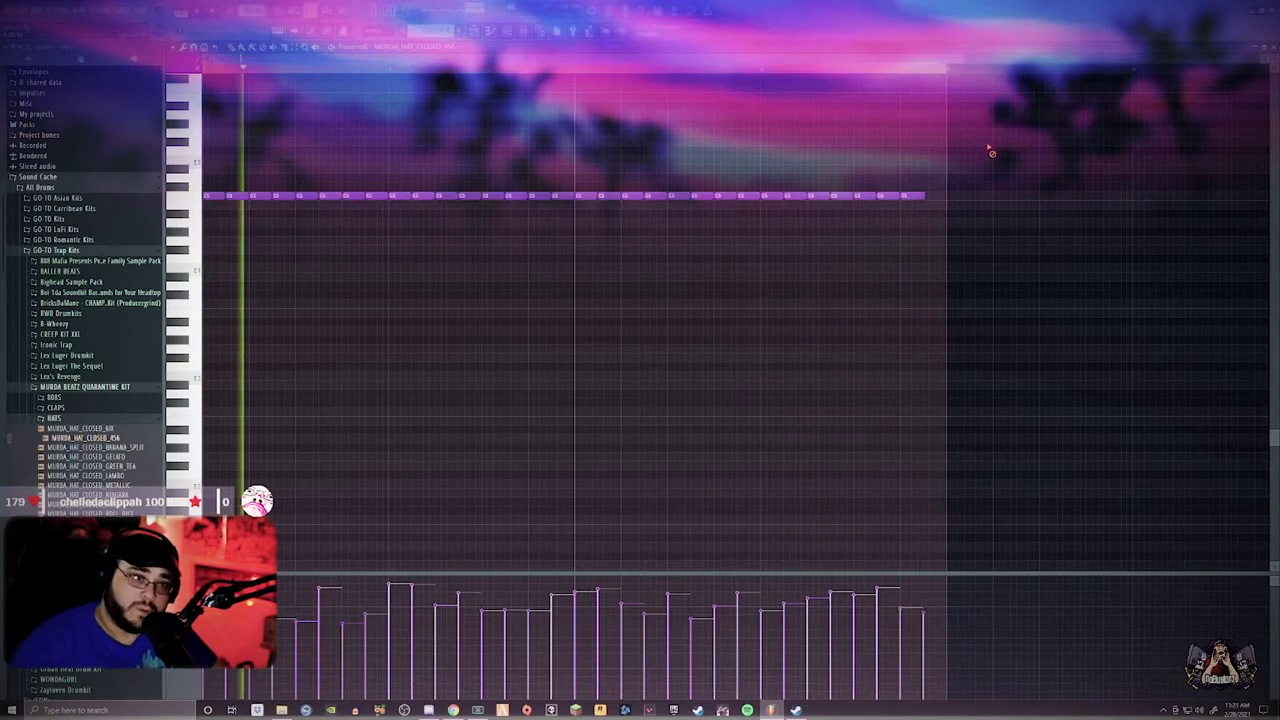
{"action": "left_click_drag", "start_coordinate": [927, 196], "coordinate": [950, 200]}
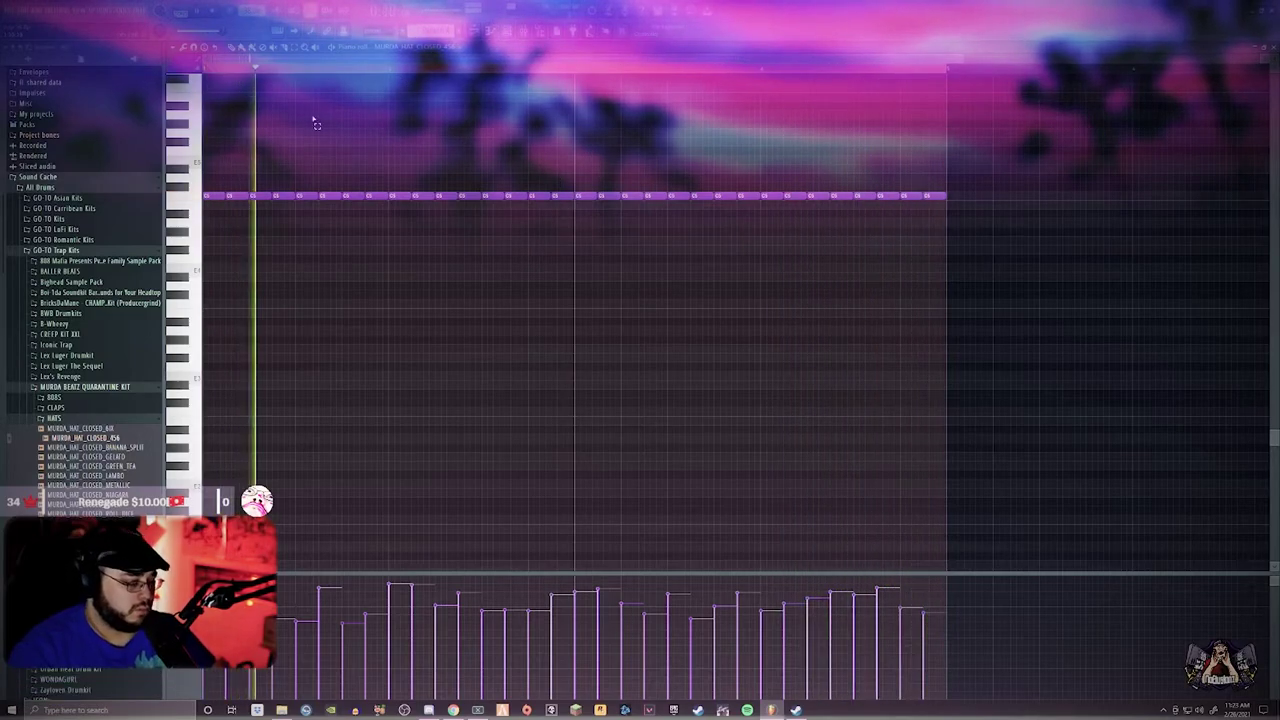
Chop the fourth hi-hat note into a fast roll with the chopper's Default pattern
{"action": "key", "text": "space"}
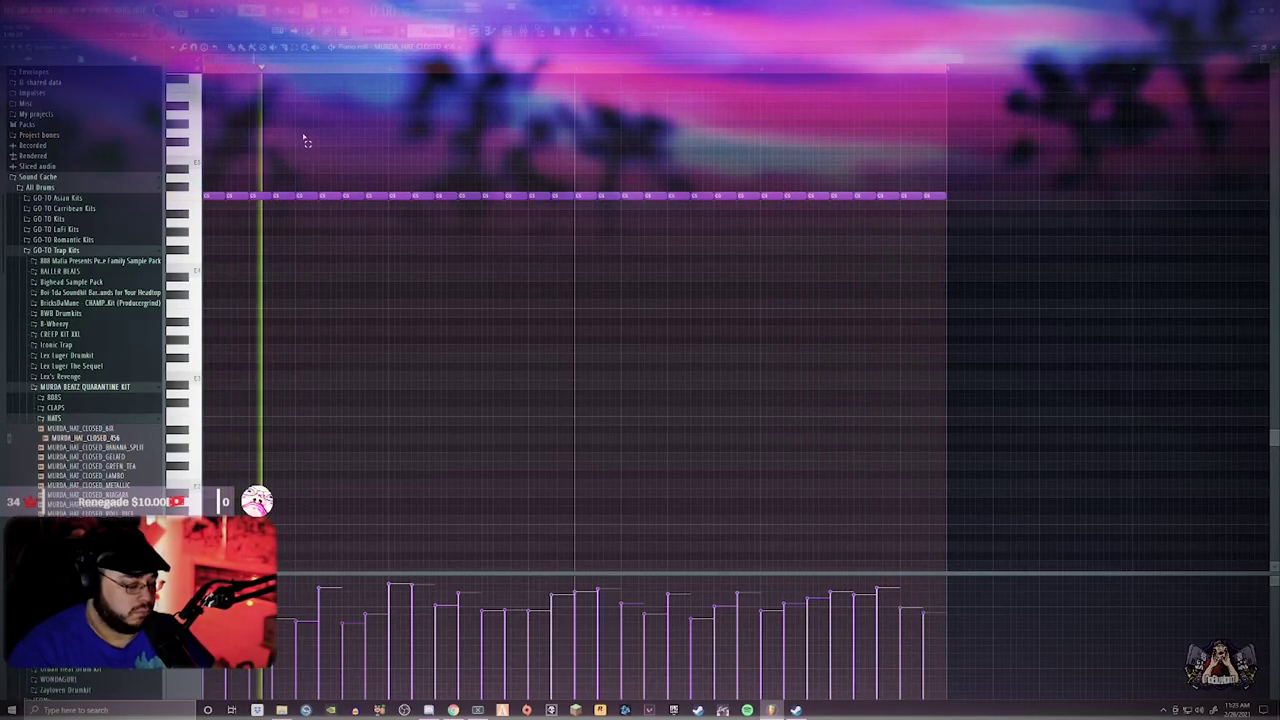
{"action": "key", "text": "alt+u"}
{"action": "key", "text": "space"}
{"action": "key", "text": "space"}
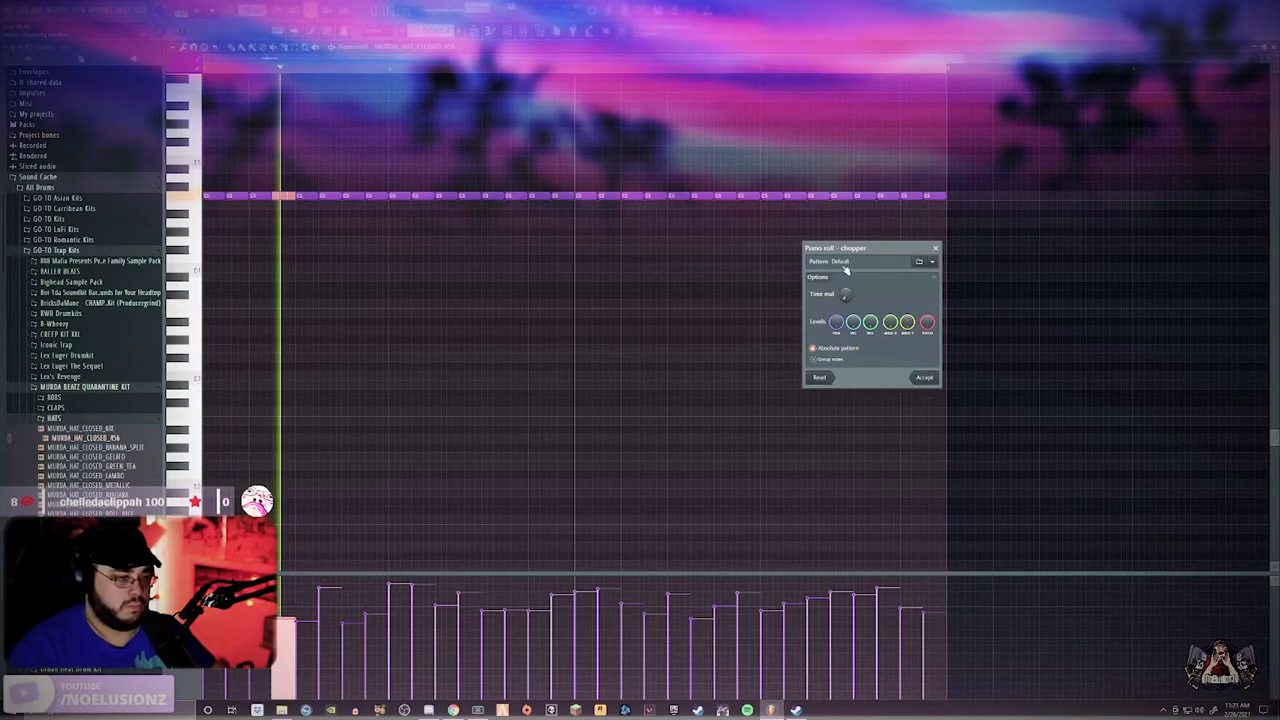
{"action": "left_click", "coordinate": [933, 379]}
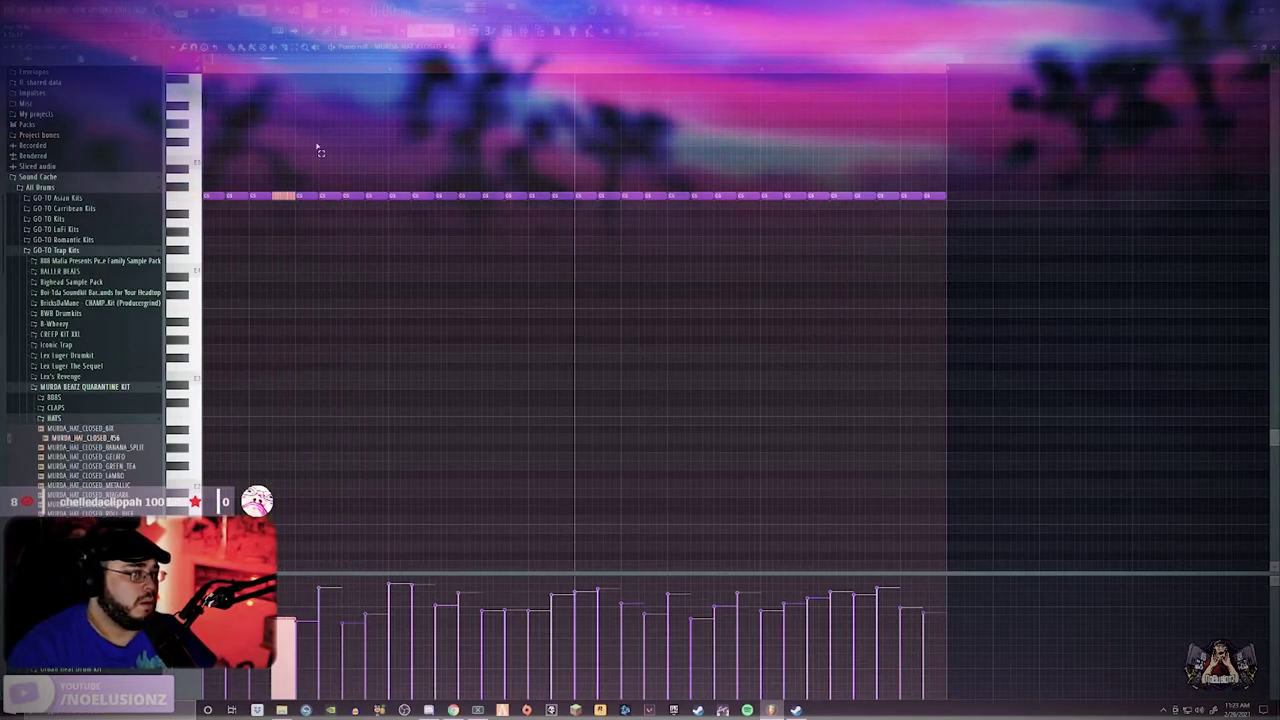
Delete the hi-hat note directly after the chopped roll and play the pattern back
{"action": "left_click", "coordinate": [309, 196]}
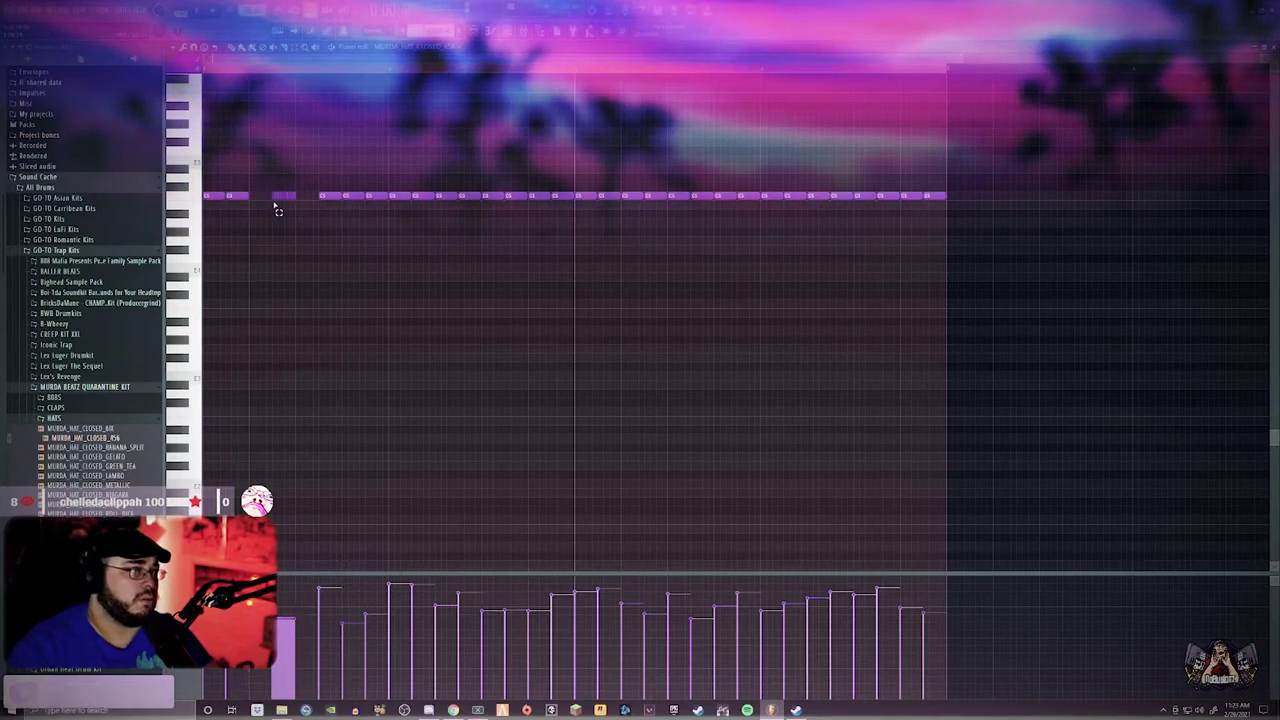
{"action": "key", "text": "space"}
{"action": "key", "text": "space"}
{"action": "key", "text": "space"}
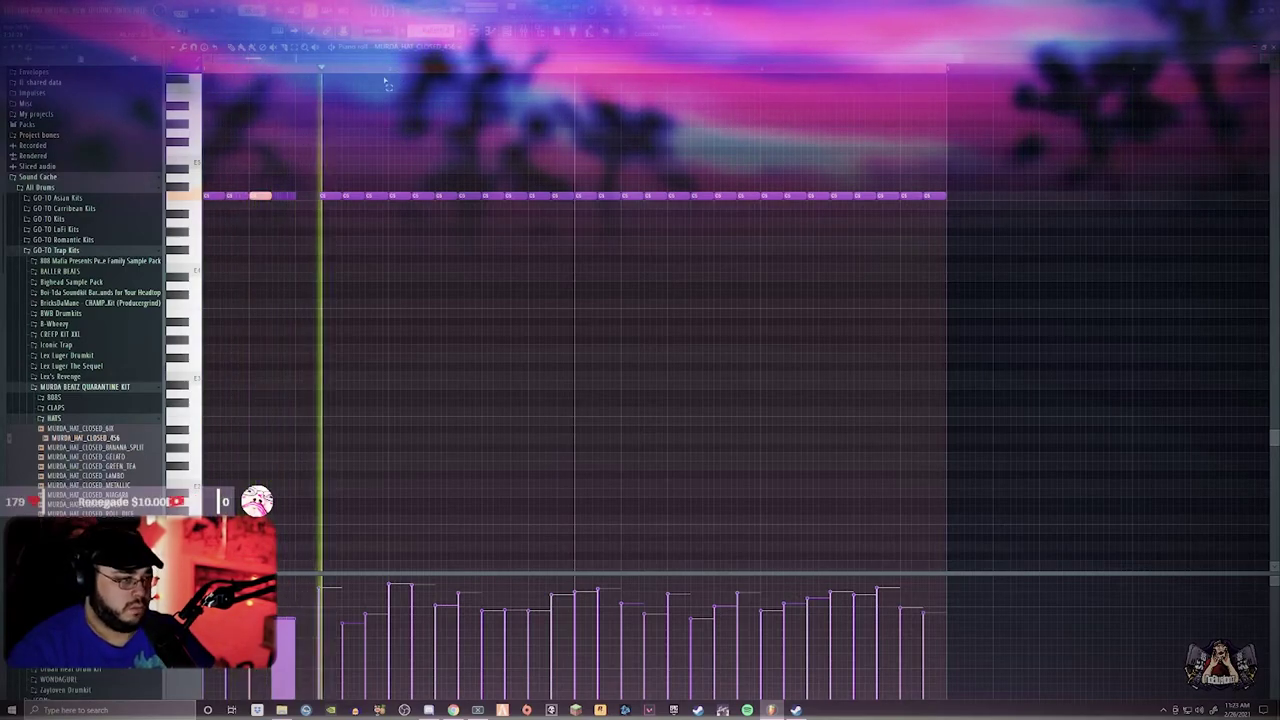
{"action": "key", "text": "space"}
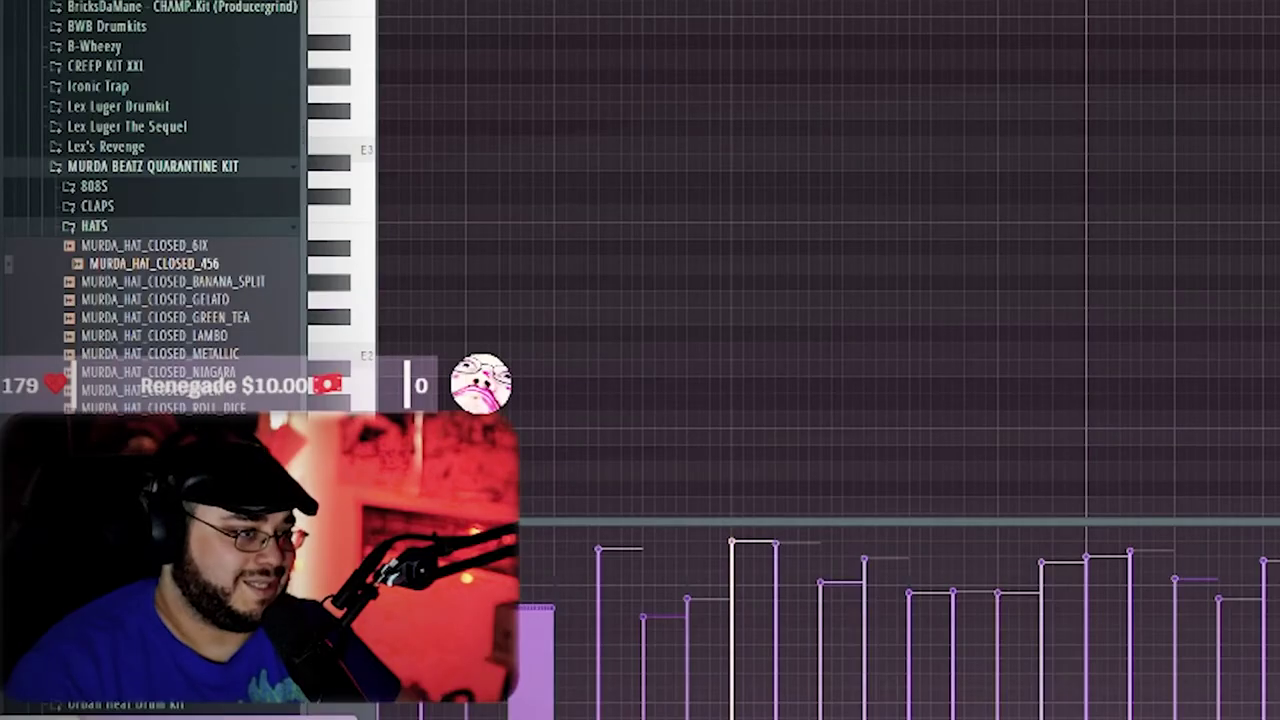
Remove the ninth hi-hat note and fill the eighth and ninth positions with four half-length notes on a finer snap
{"action": "right_click", "coordinate": [399, 195]}
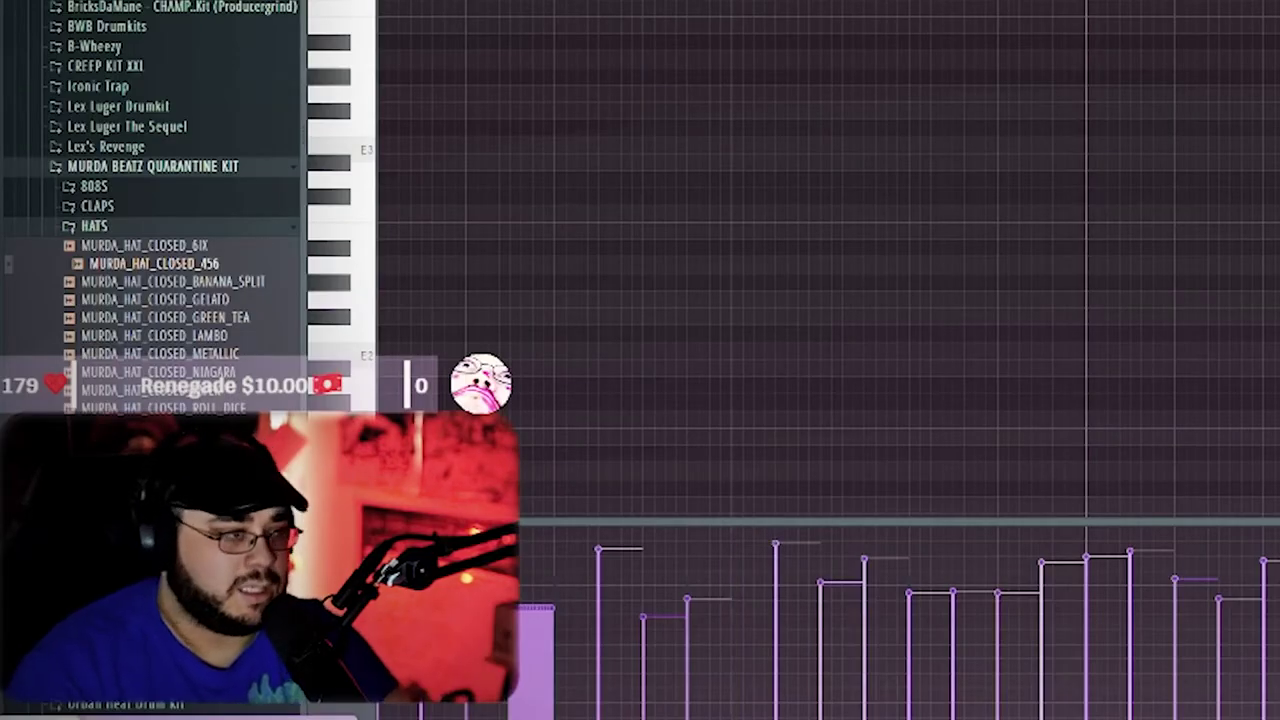
{"action": "left_click", "coordinate": [194, 47]}
{"action": "left_click", "coordinate": [207, 122]}
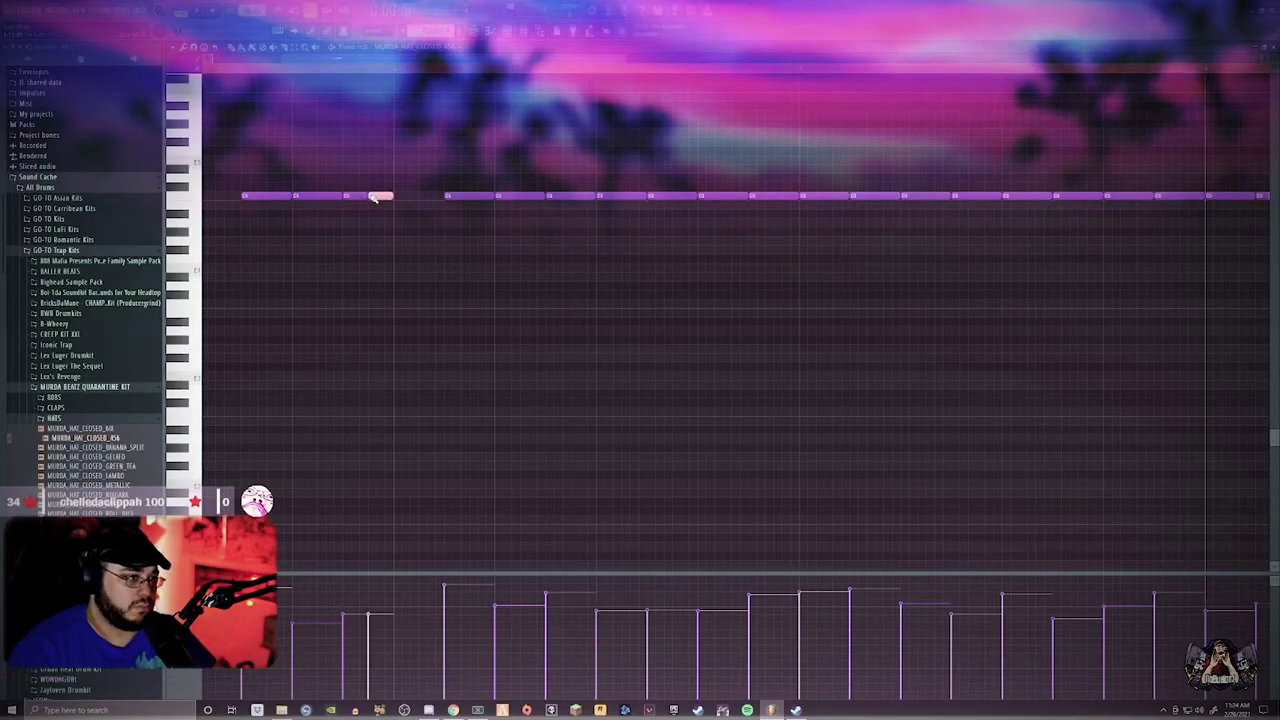
{"action": "key", "text": "space"}
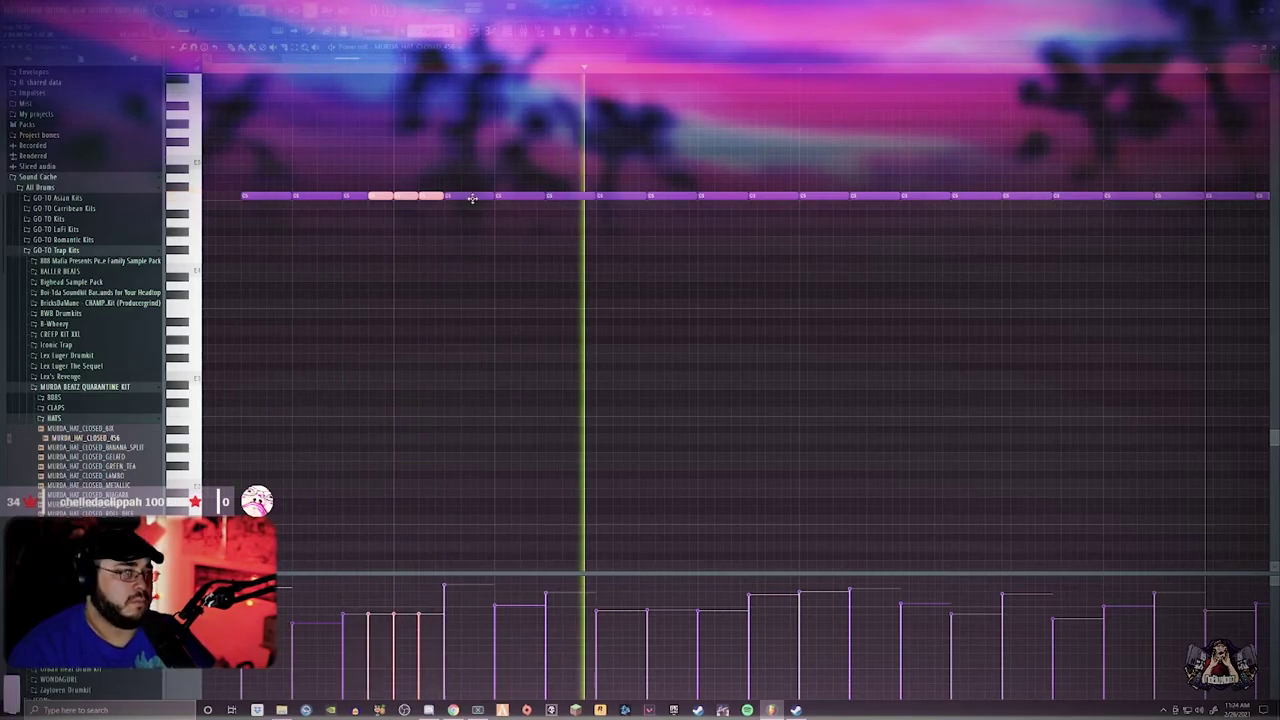
{"action": "key", "text": "space"}
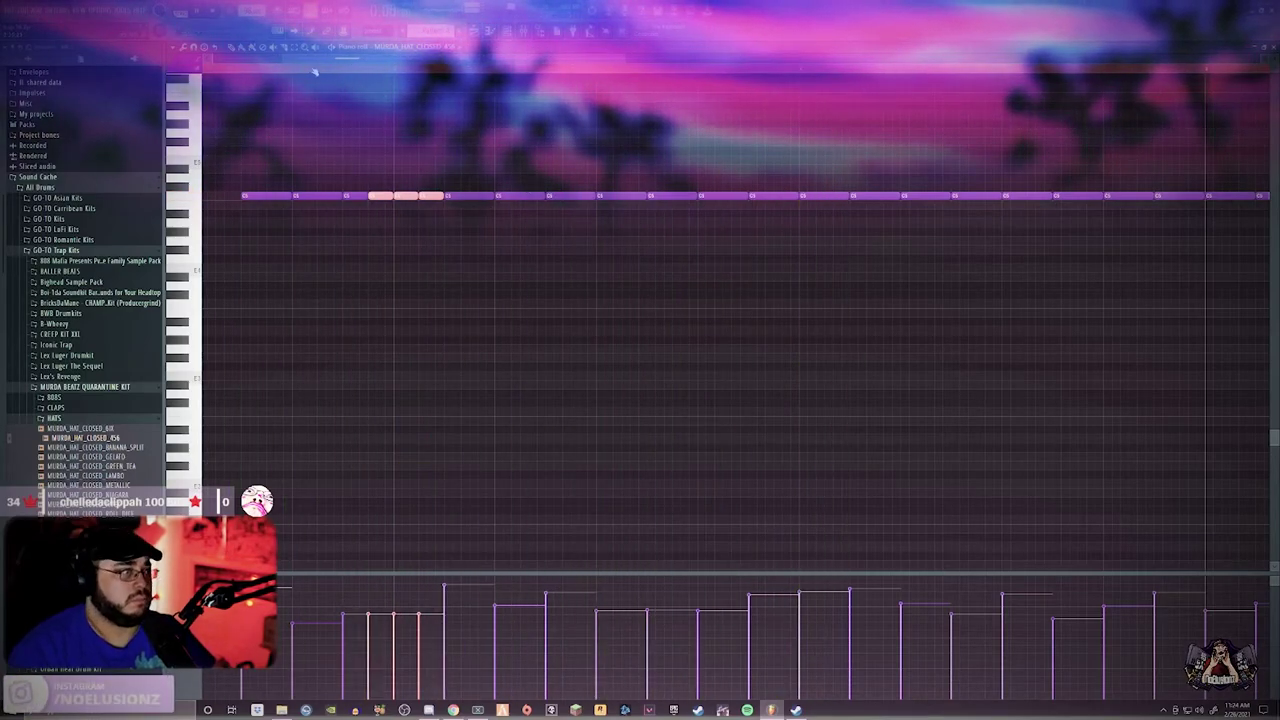
Chop the hi-hat note just before bar 3 into a fast roll with the chopper's Default pattern
{"action": "scroll", "coordinate": [775, 274], "scroll_direction": "down", "scroll_amount": 3}
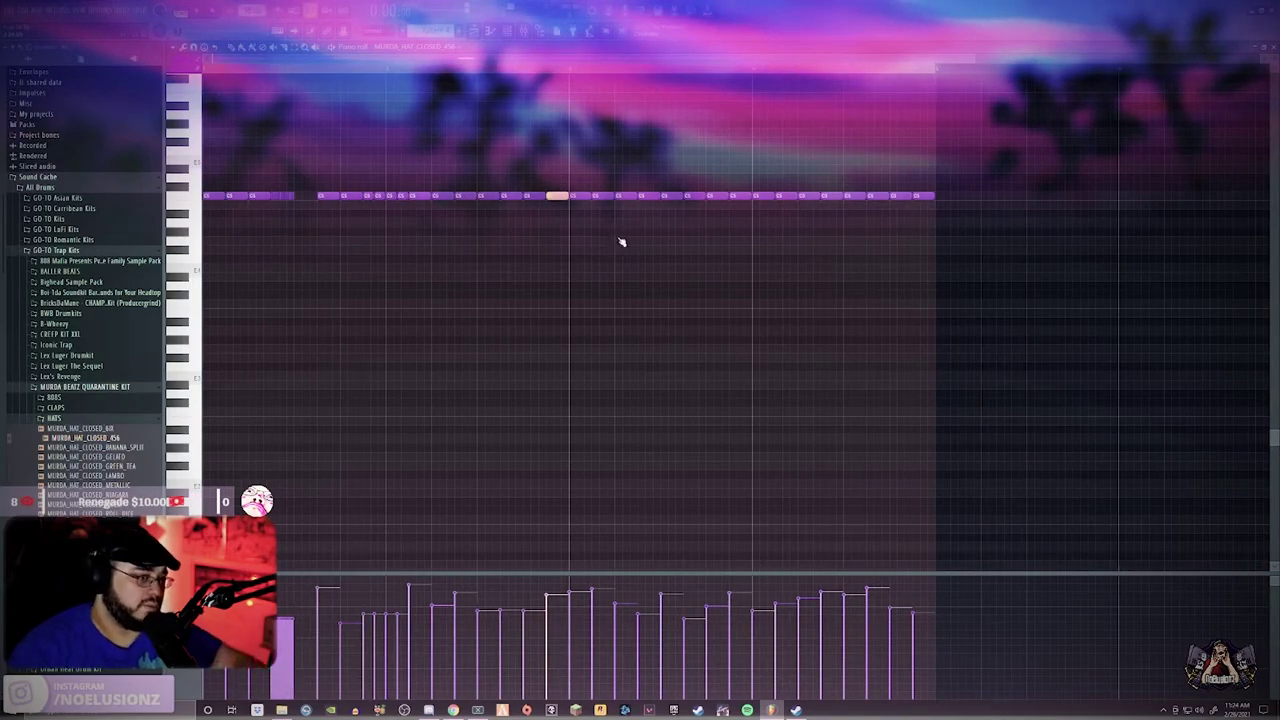
{"action": "key", "text": "alt+u"}
{"action": "key", "text": "space"}
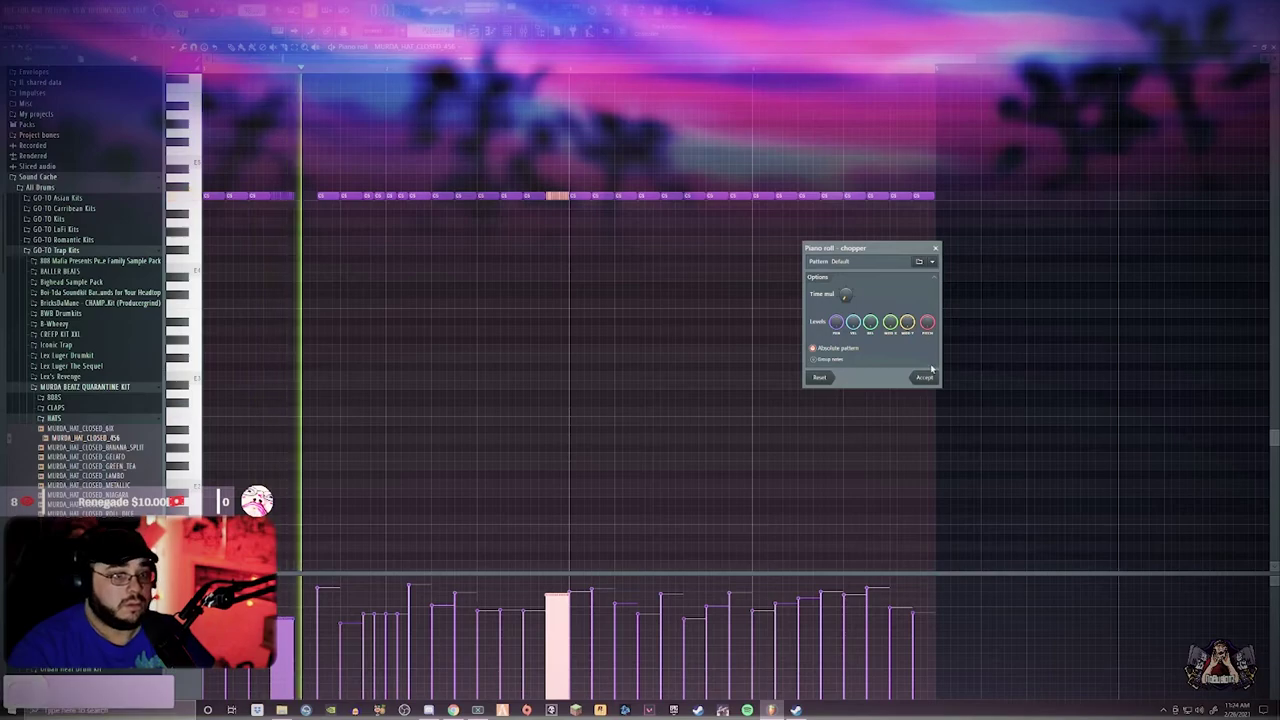
{"action": "left_click", "coordinate": [924, 377]}
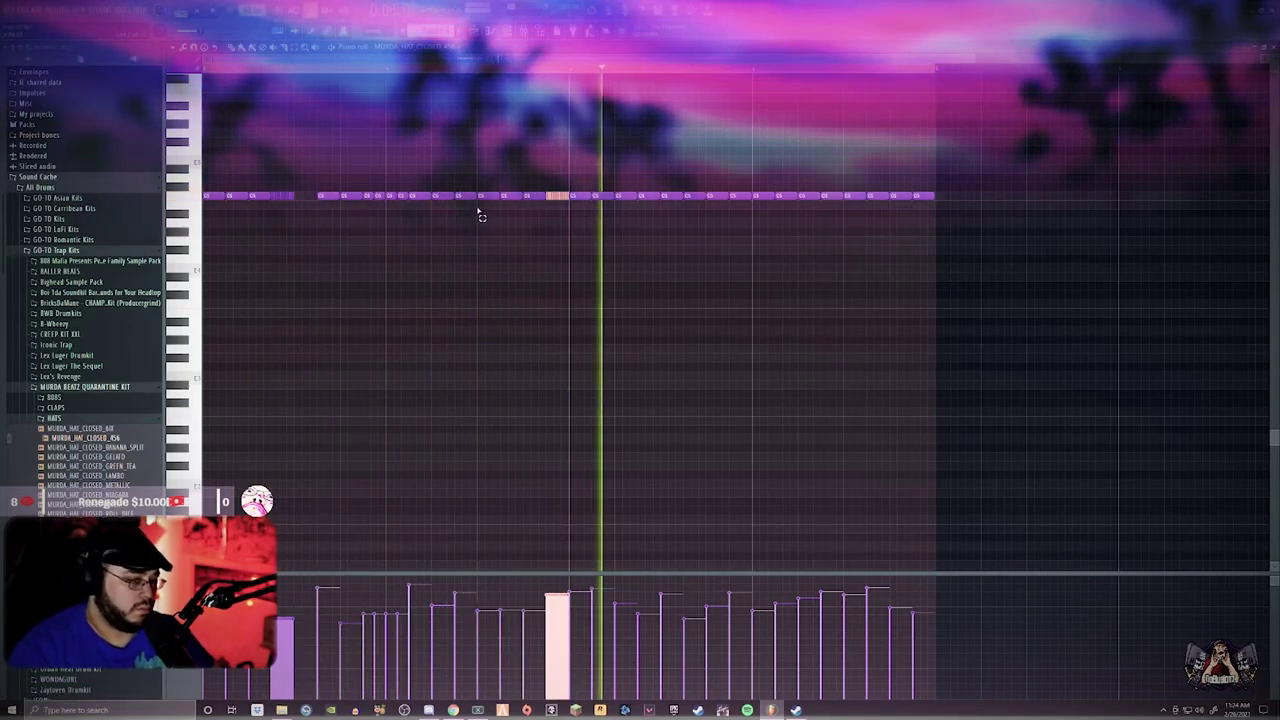
Randomize the velocity levels of both chopped hi-hat rolls
{"action": "key", "text": "alt+r"}
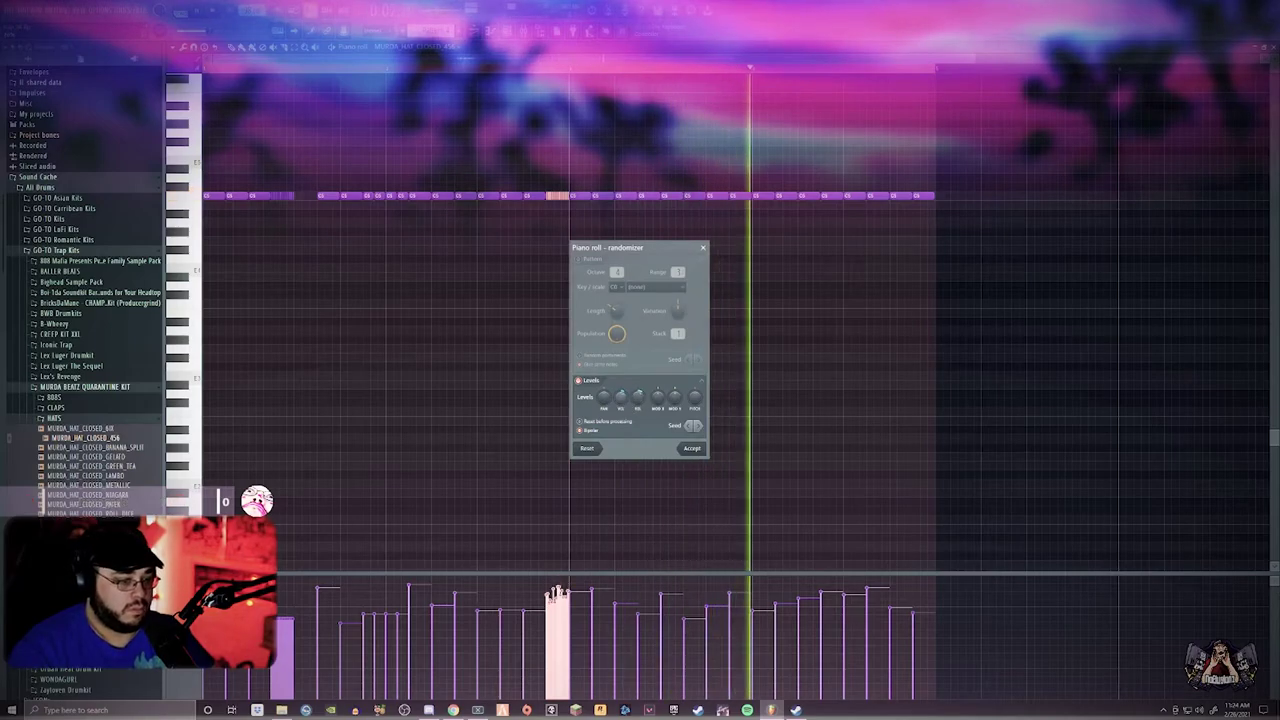
{"action": "left_click", "coordinate": [691, 448]}
{"action": "left_click_drag", "start_coordinate": [299, 217], "coordinate": [276, 188]}
{"action": "left_click", "coordinate": [282, 197]}
{"action": "key", "text": "alt+r"}
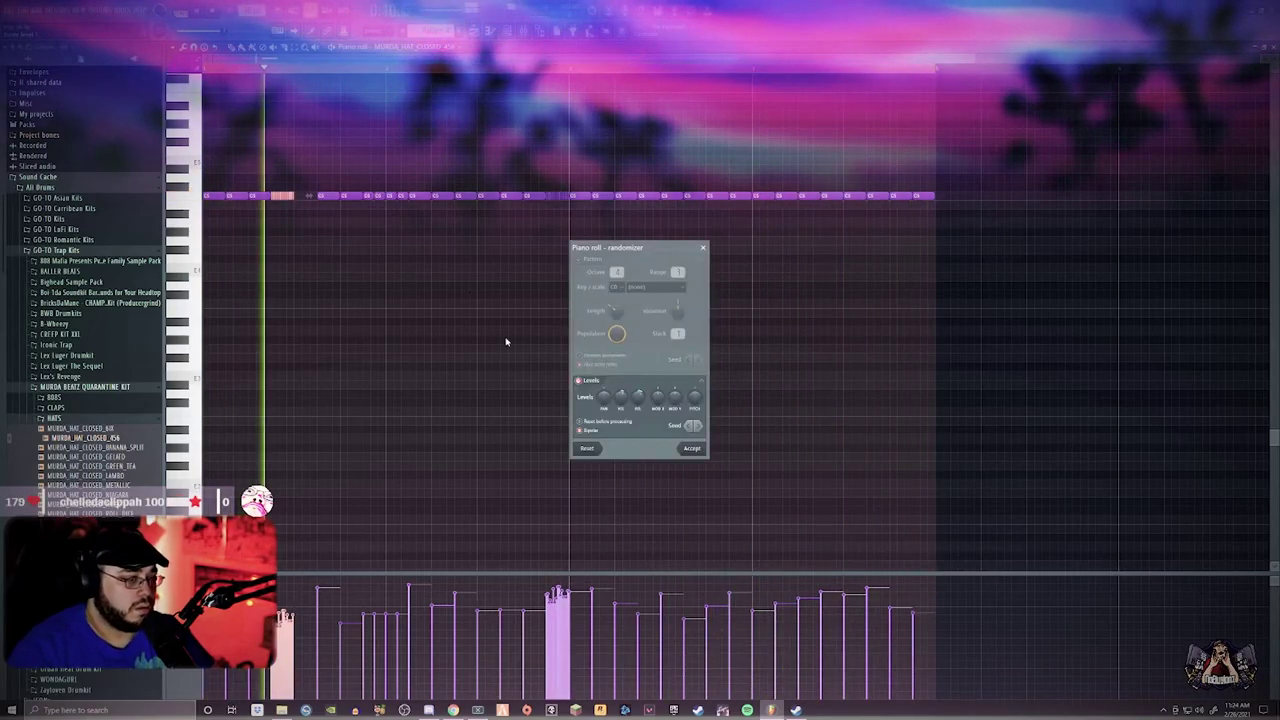
{"action": "left_click", "coordinate": [693, 449]}
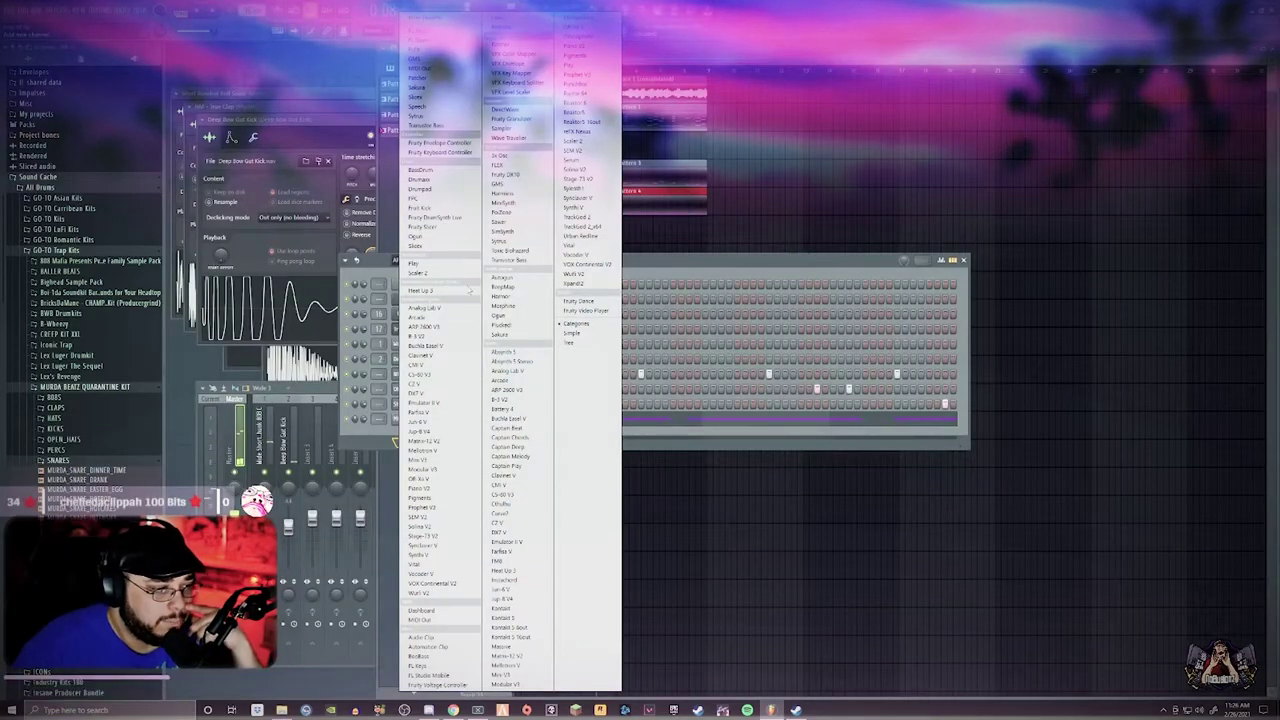
Add a Heat Up 3 instrument channel and load a preset from its BELLS category
{"action": "left_click", "coordinate": [470, 290]}
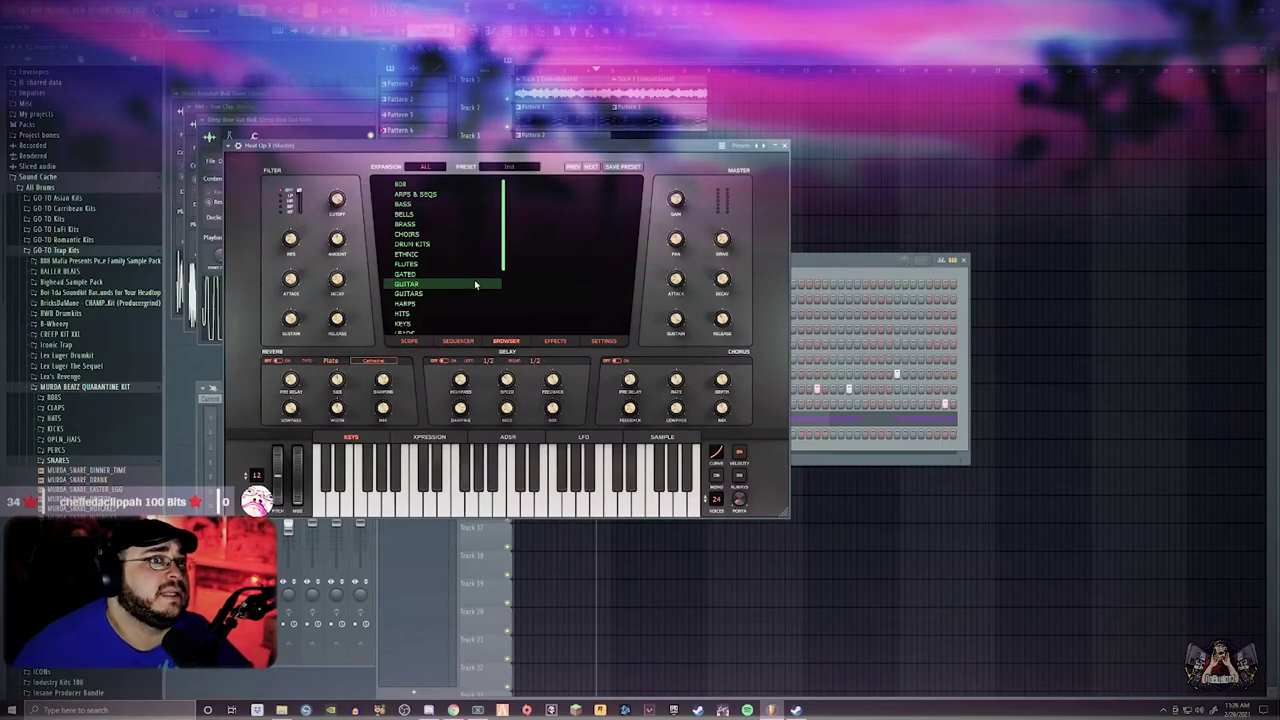
{"action": "left_click", "coordinate": [404, 214]}
{"action": "left_click", "coordinate": [560, 185]}
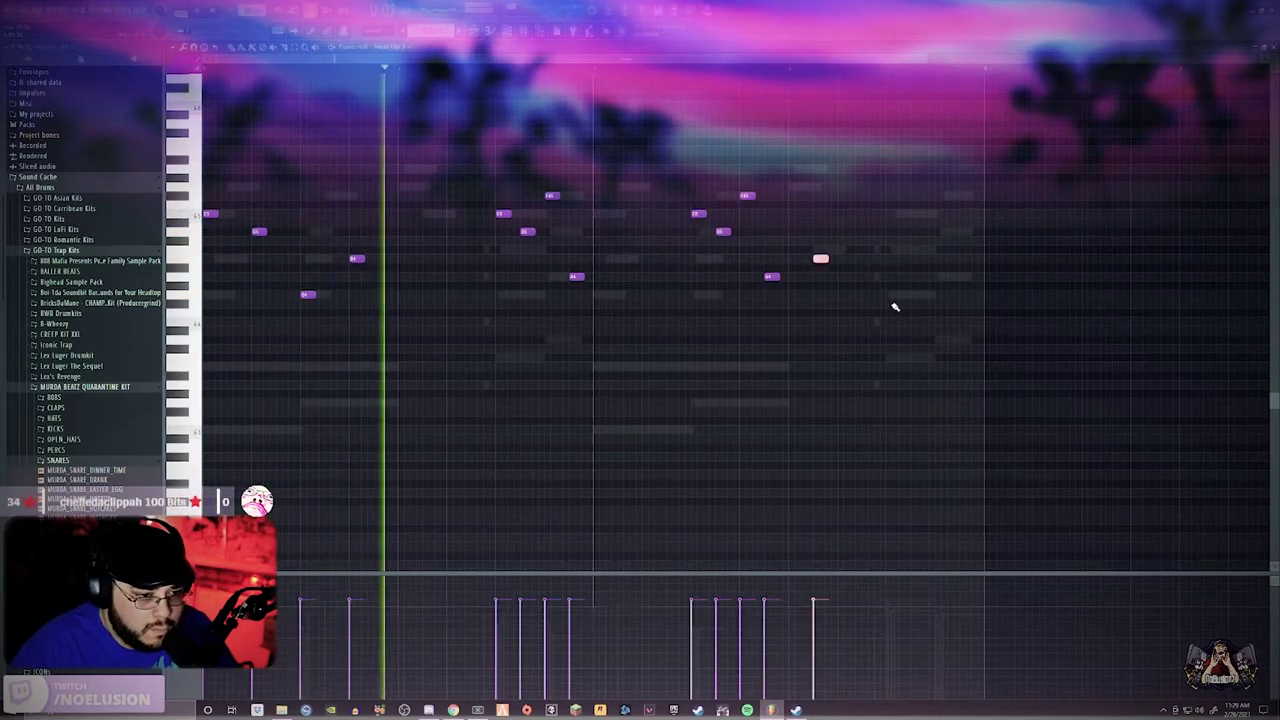
Try the last bell note one semitone higher, restore its pitch, and replay the closing phrase
{"action": "left_click_drag", "start_coordinate": [815, 261], "coordinate": [817, 251]}
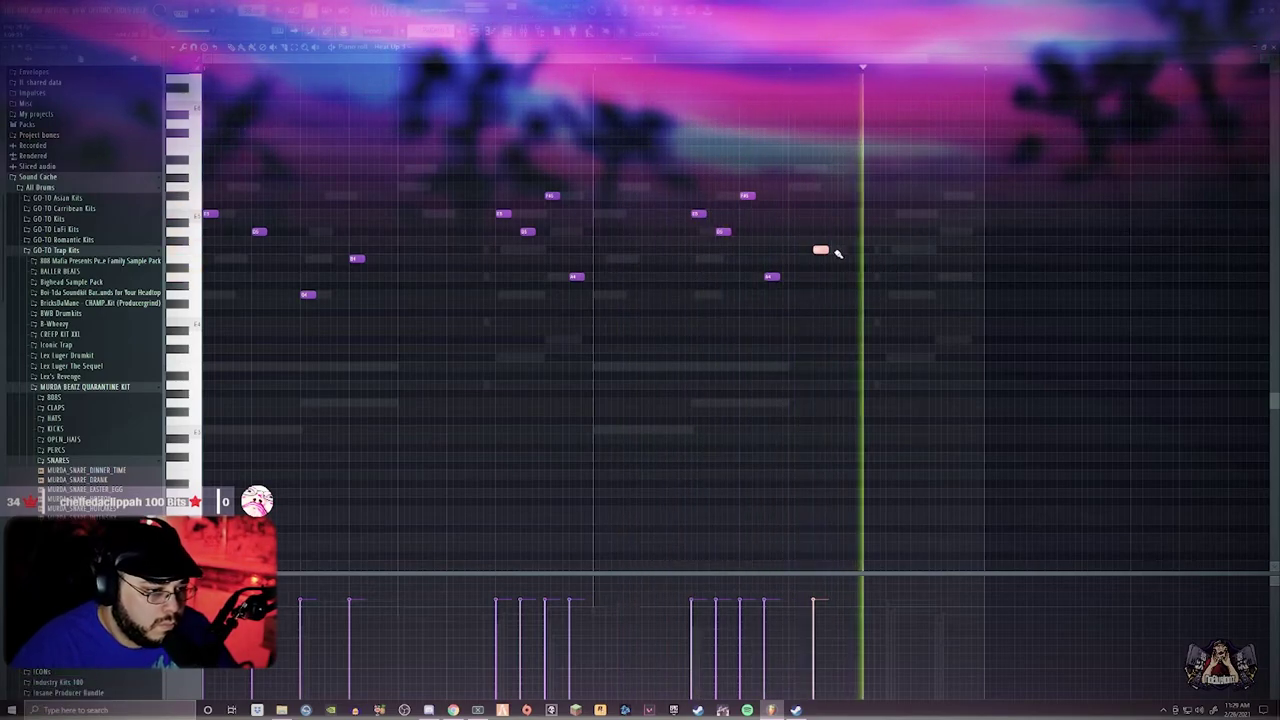
{"action": "left_click_drag", "start_coordinate": [820, 249], "coordinate": [820, 259]}
{"action": "left_click", "coordinate": [695, 69]}
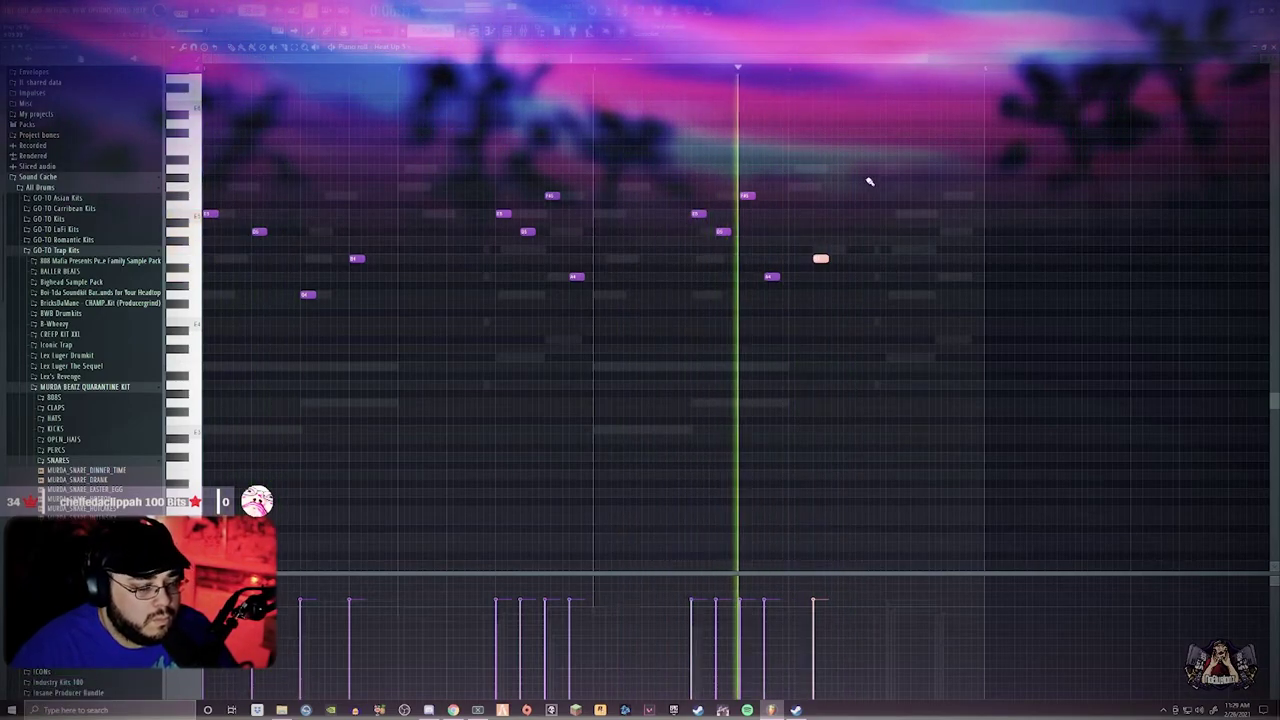
Play back the bell melody together with its high off-beat notes in the first two bars
{"action": "key", "text": "space"}
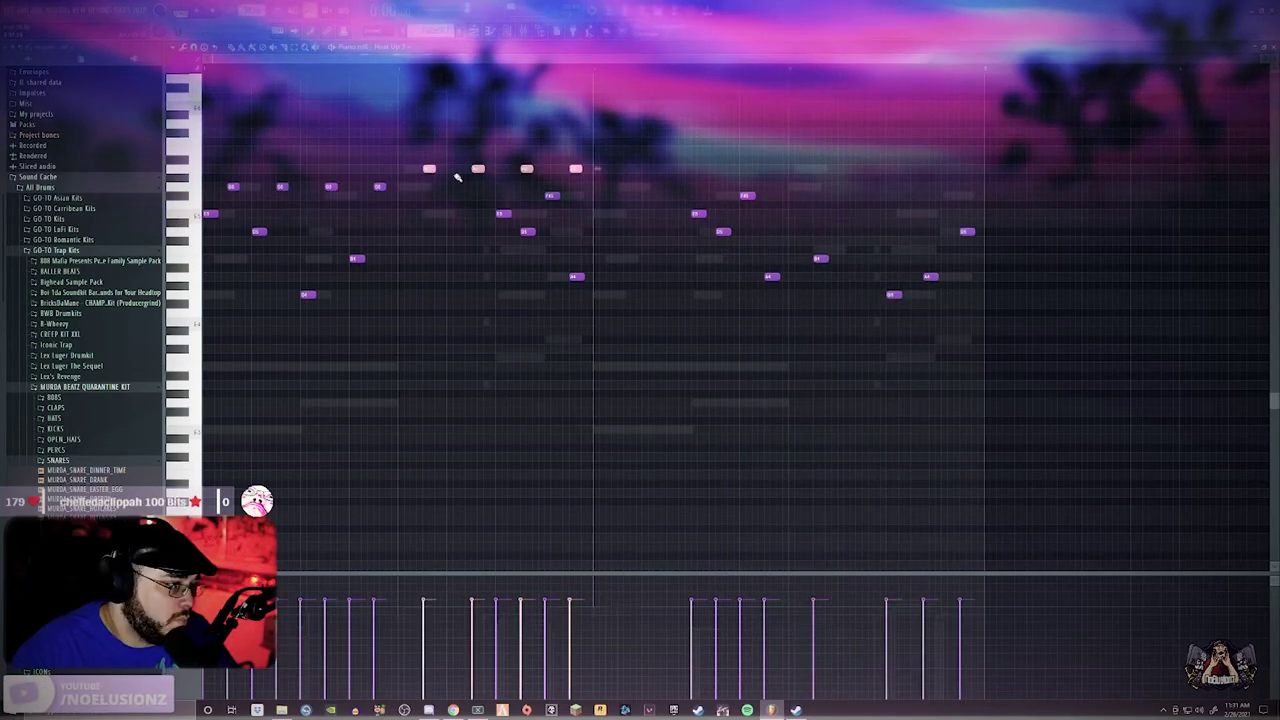
{"action": "key", "text": "space"}
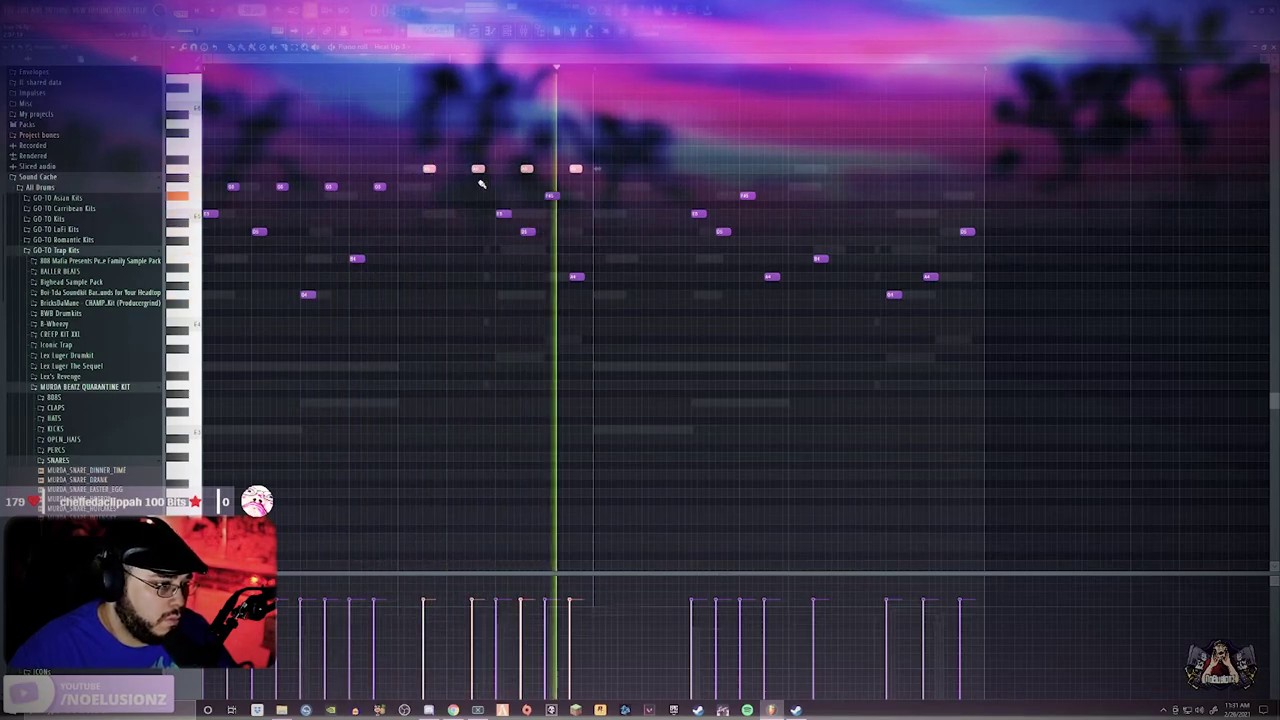
{"action": "key", "text": "space"}
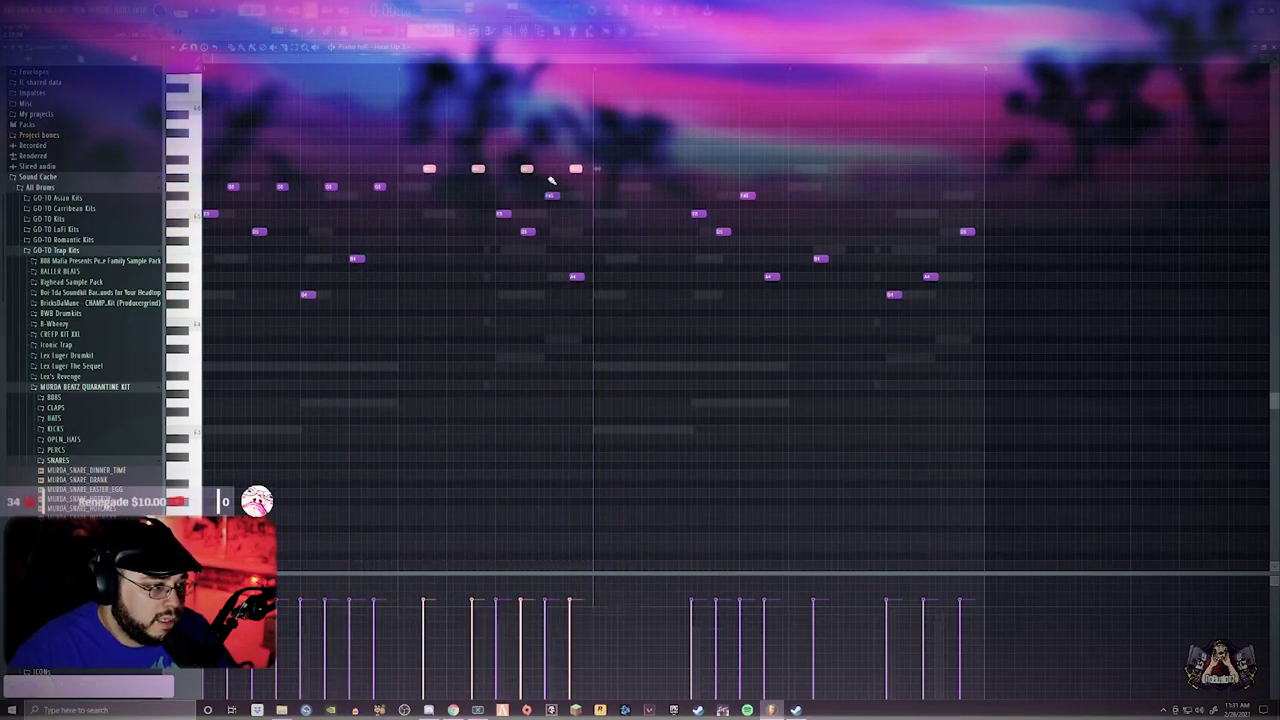
{"action": "left_click_drag", "start_coordinate": [229, 121], "coordinate": [585, 191]}
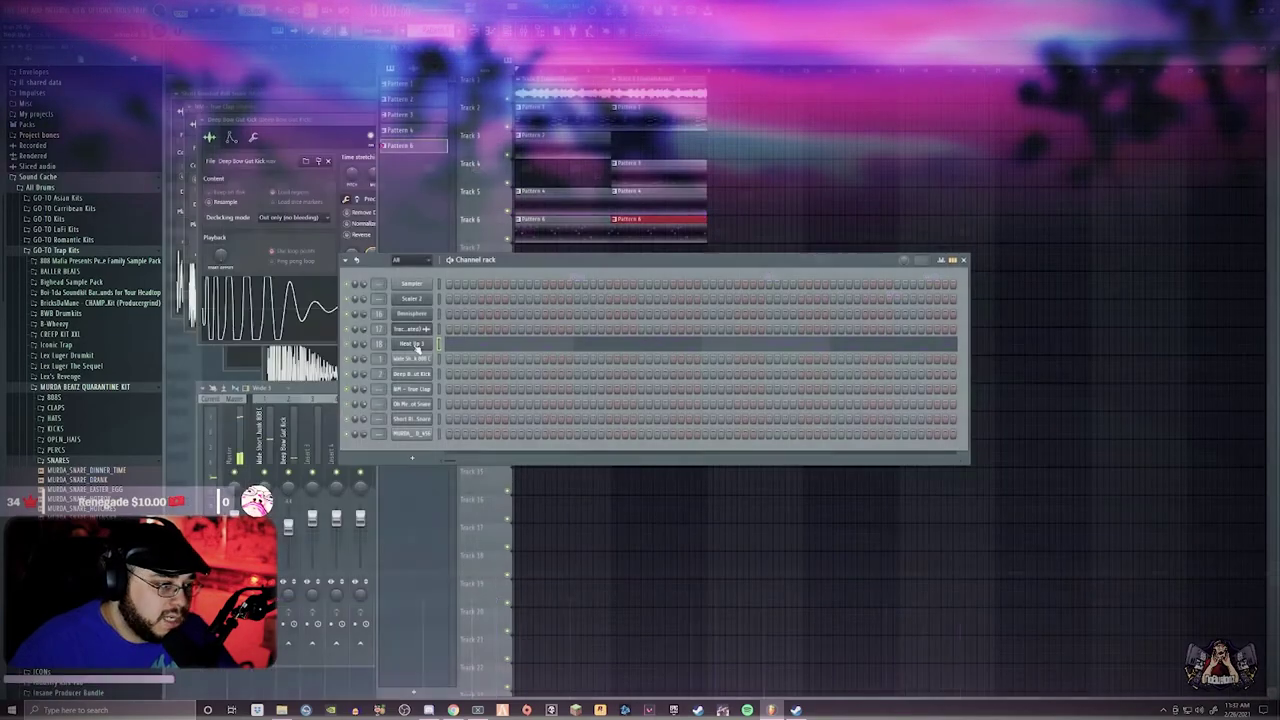
Switch the Heat Up 3 bell channel to the BABYS LOVE preset and bring the channel rack forward
{"action": "left_click", "coordinate": [415, 346]}
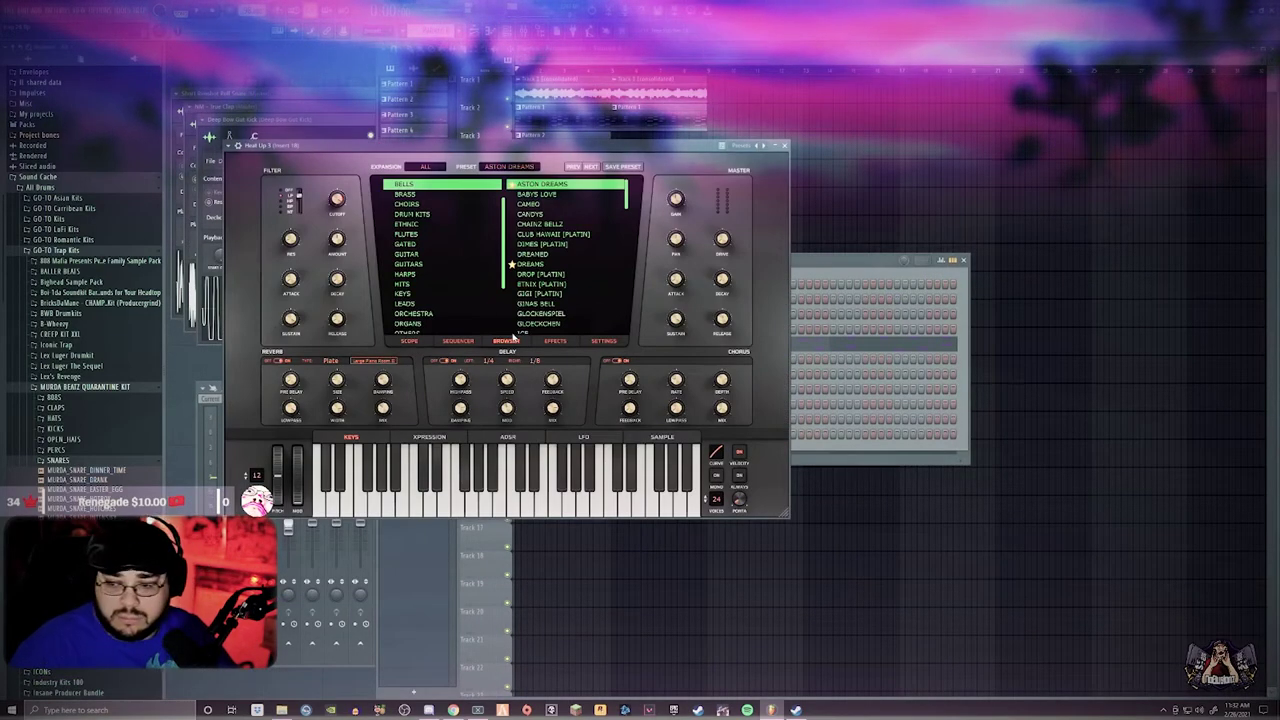
{"action": "left_click", "coordinate": [571, 196]}
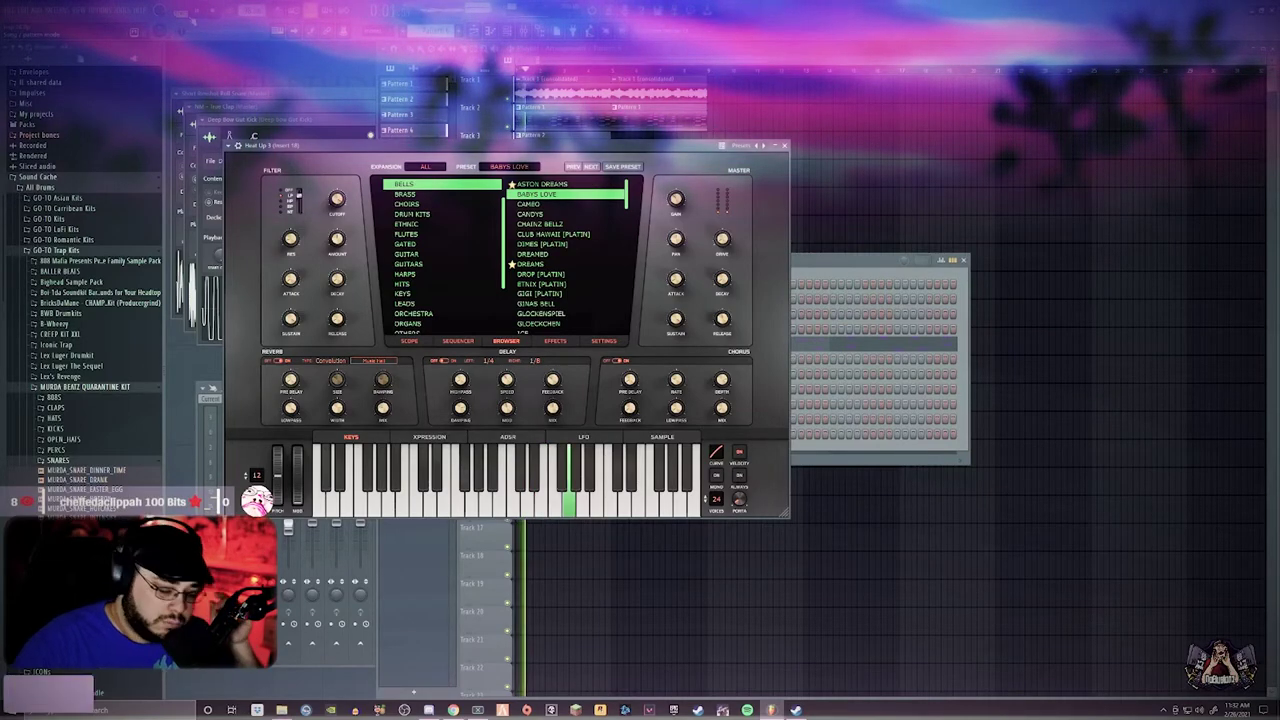
{"action": "left_click", "coordinate": [813, 263]}
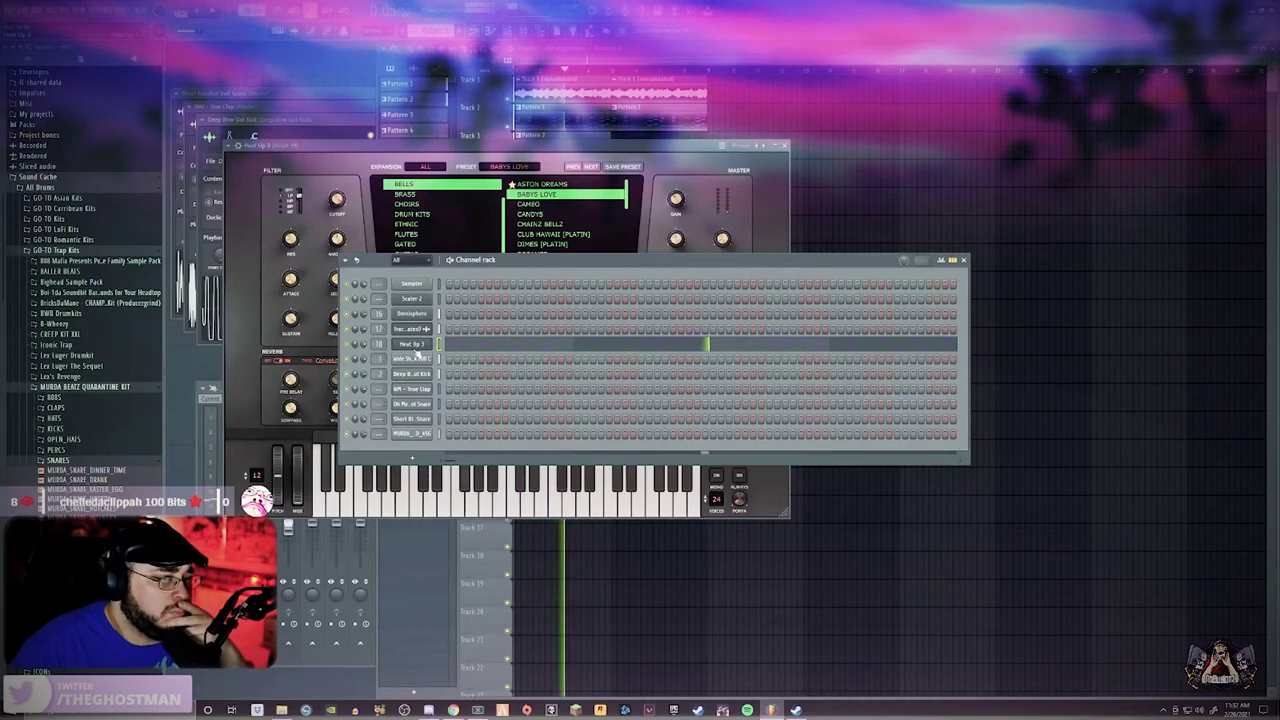
Load the Drip effect into the first effect slot of the bells' mixer insert 18
{"action": "key", "text": "F9"}
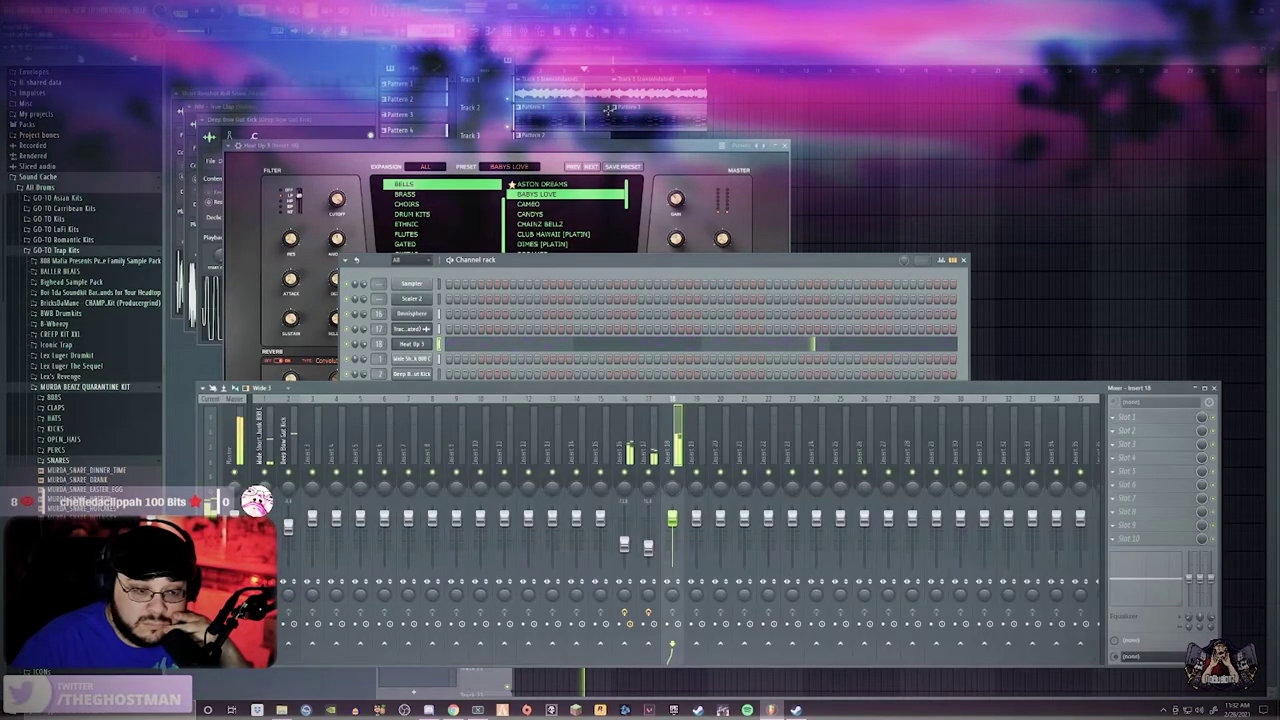
{"action": "left_click", "coordinate": [1124, 433]}
{"action": "mouse_move", "coordinate": [1124, 431]}
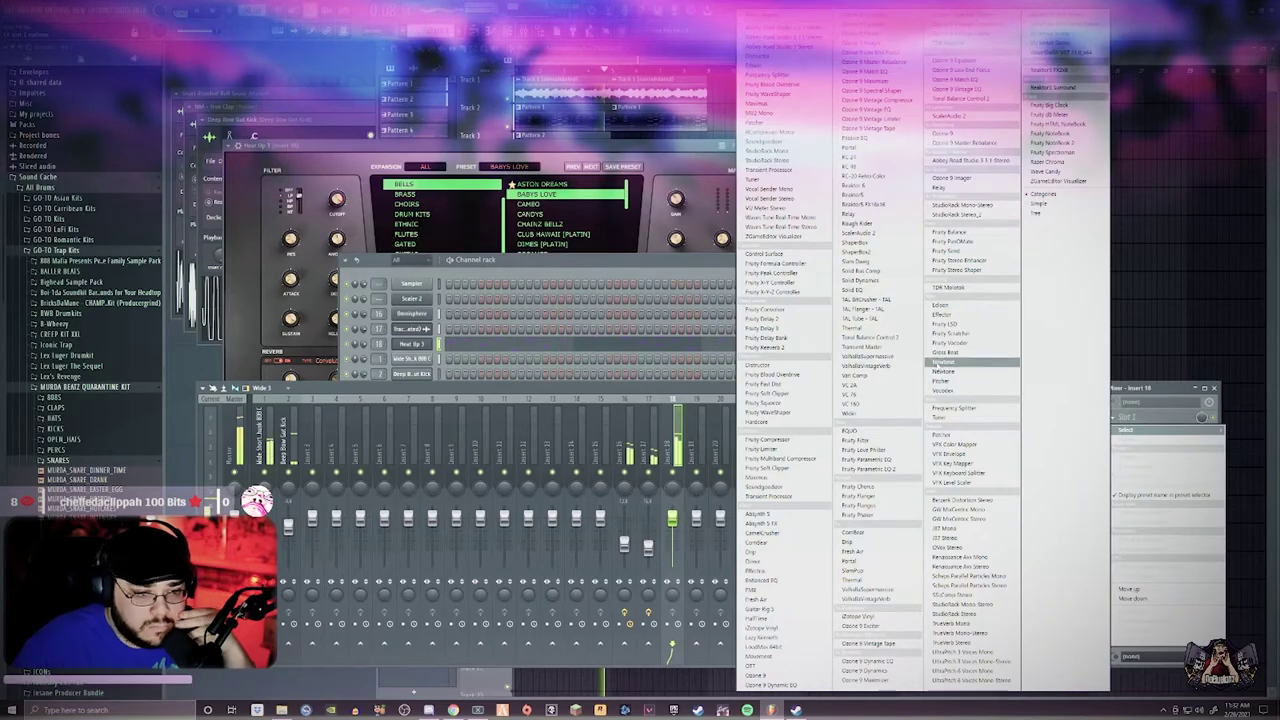
{"action": "left_click", "coordinate": [860, 542]}
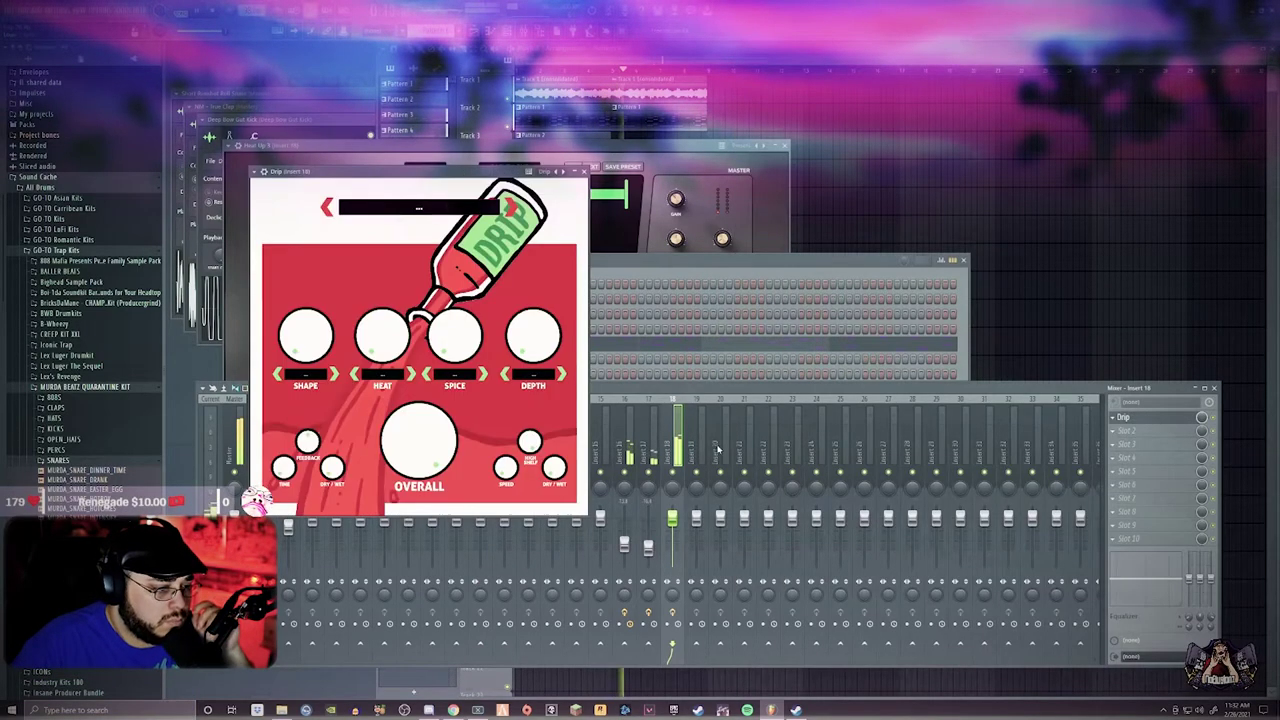
Audition Drip presets on the bells, including CLAY and FROST, and settle on INFINITE
{"action": "left_click", "coordinate": [544, 294]}
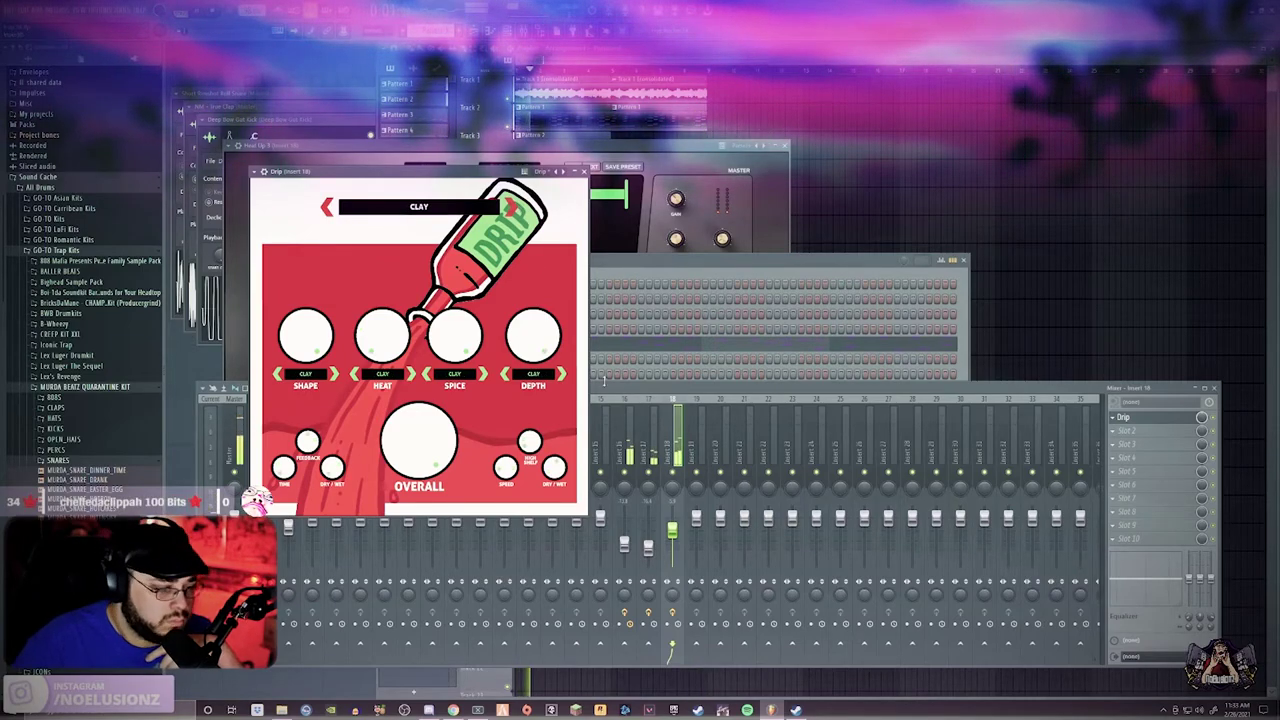
{"action": "left_click", "coordinate": [661, 484]}
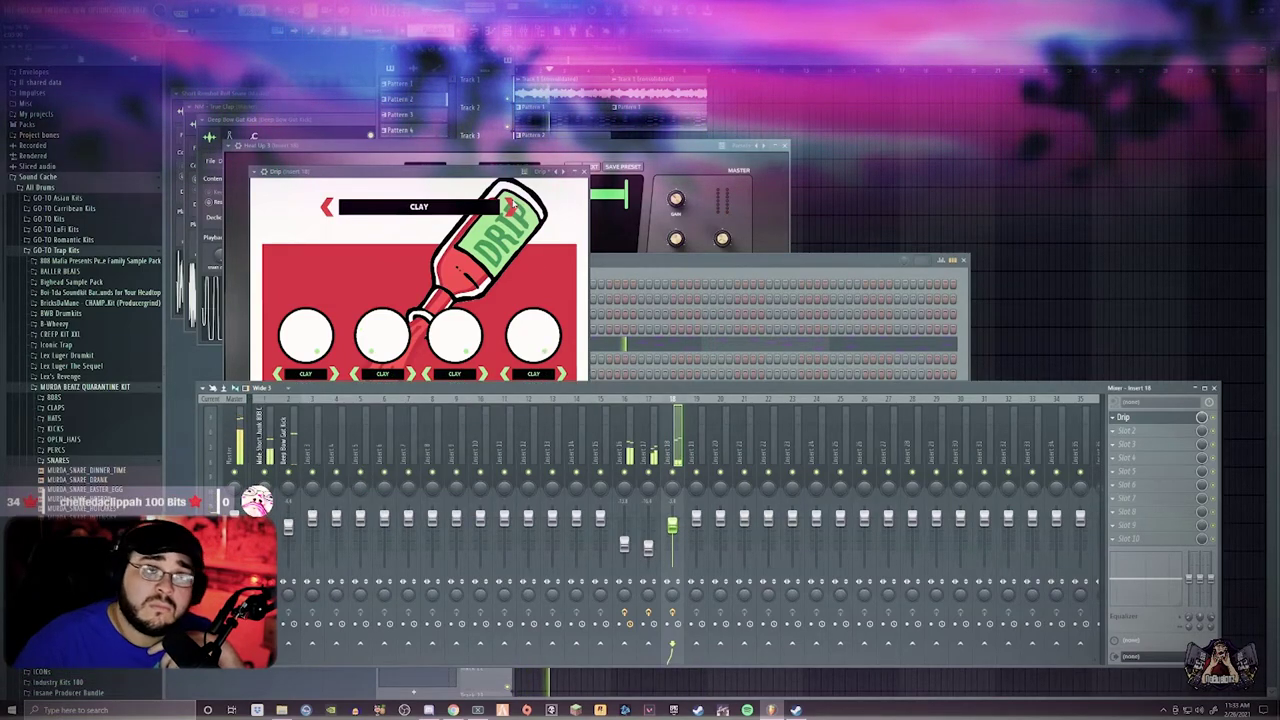
{"action": "left_click", "coordinate": [516, 209]}
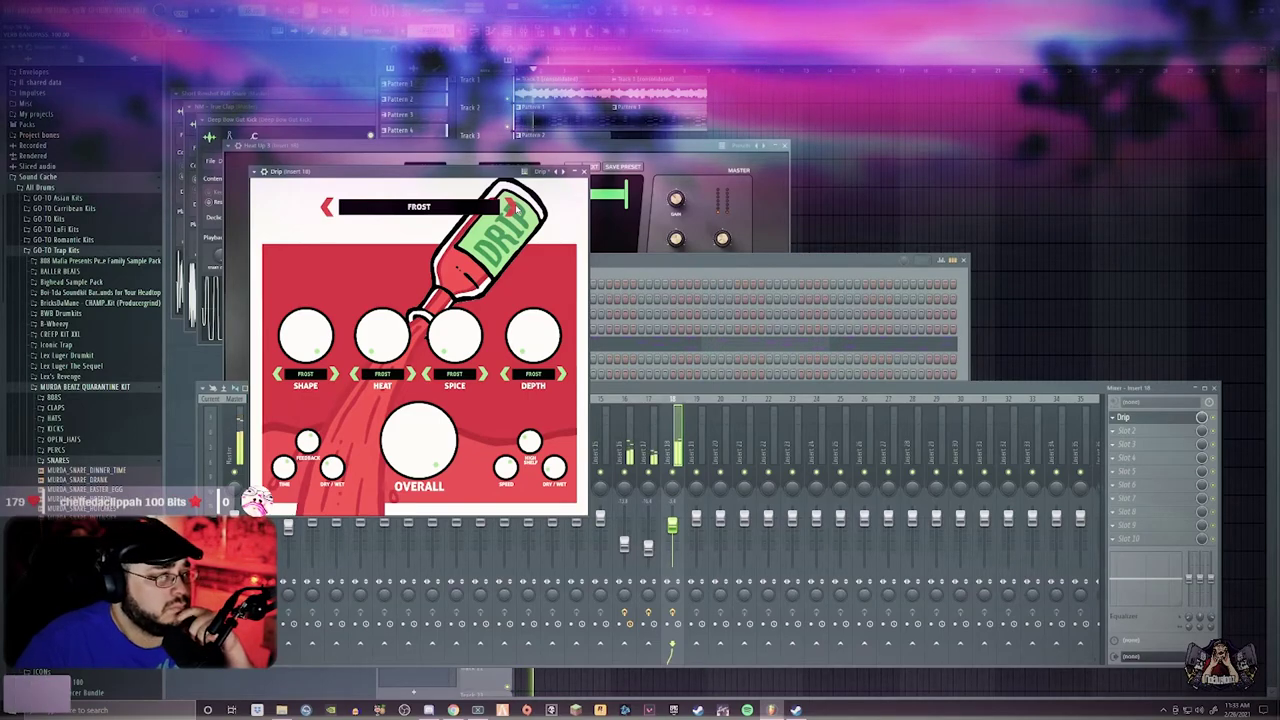
{"action": "left_click", "coordinate": [516, 209]}
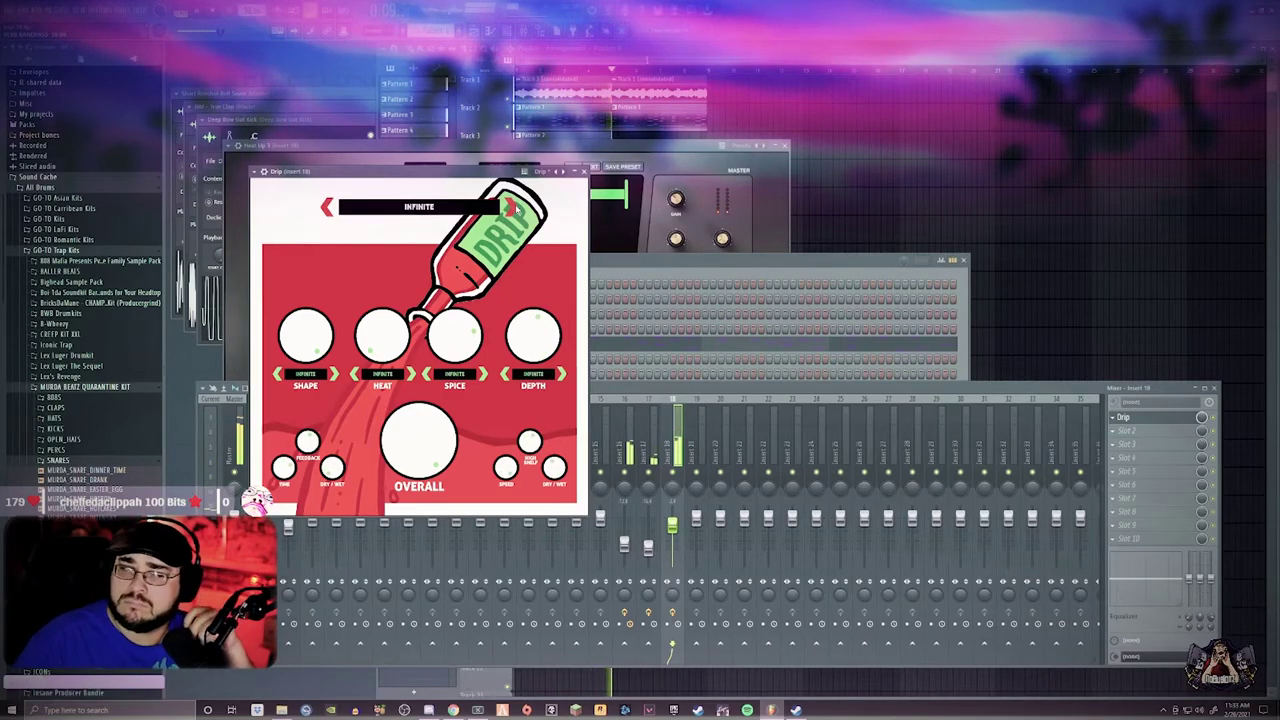
Add Fruity parametric EQ 2 after Drip, load a low and high cut preset, and move both cutoffs inward
{"action": "left_click", "coordinate": [1114, 430]}
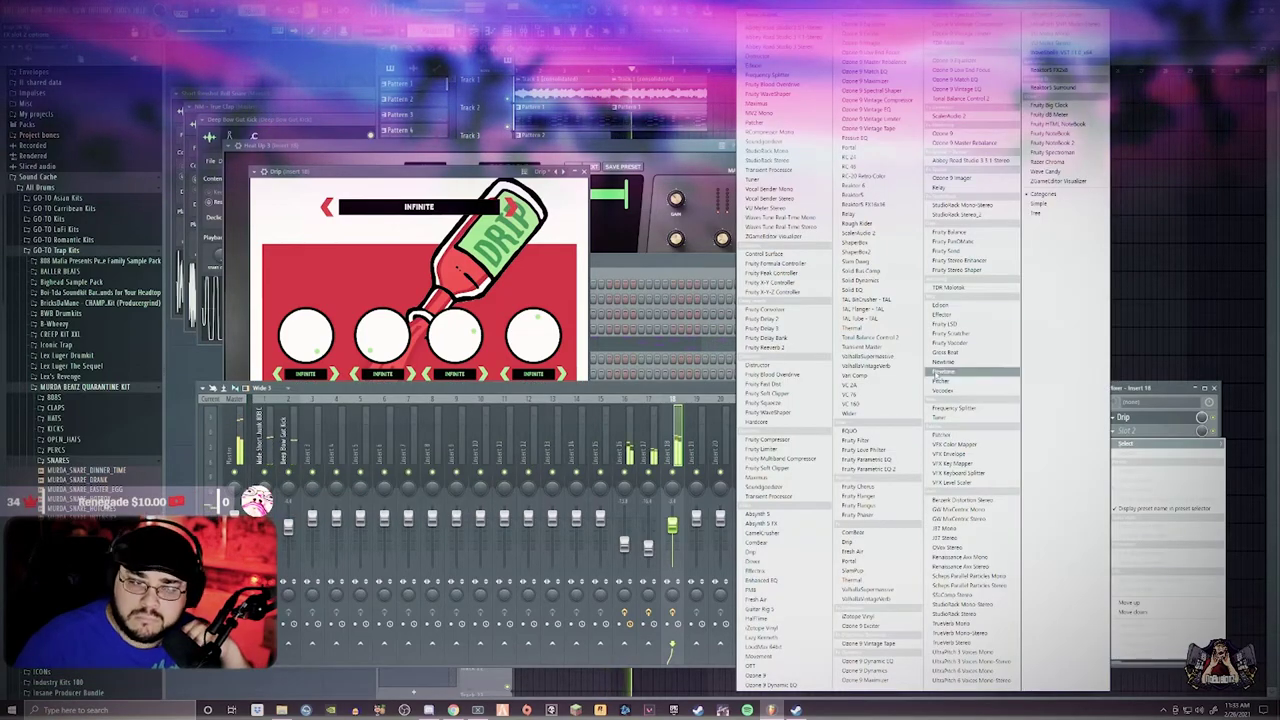
{"action": "left_click", "coordinate": [899, 470]}
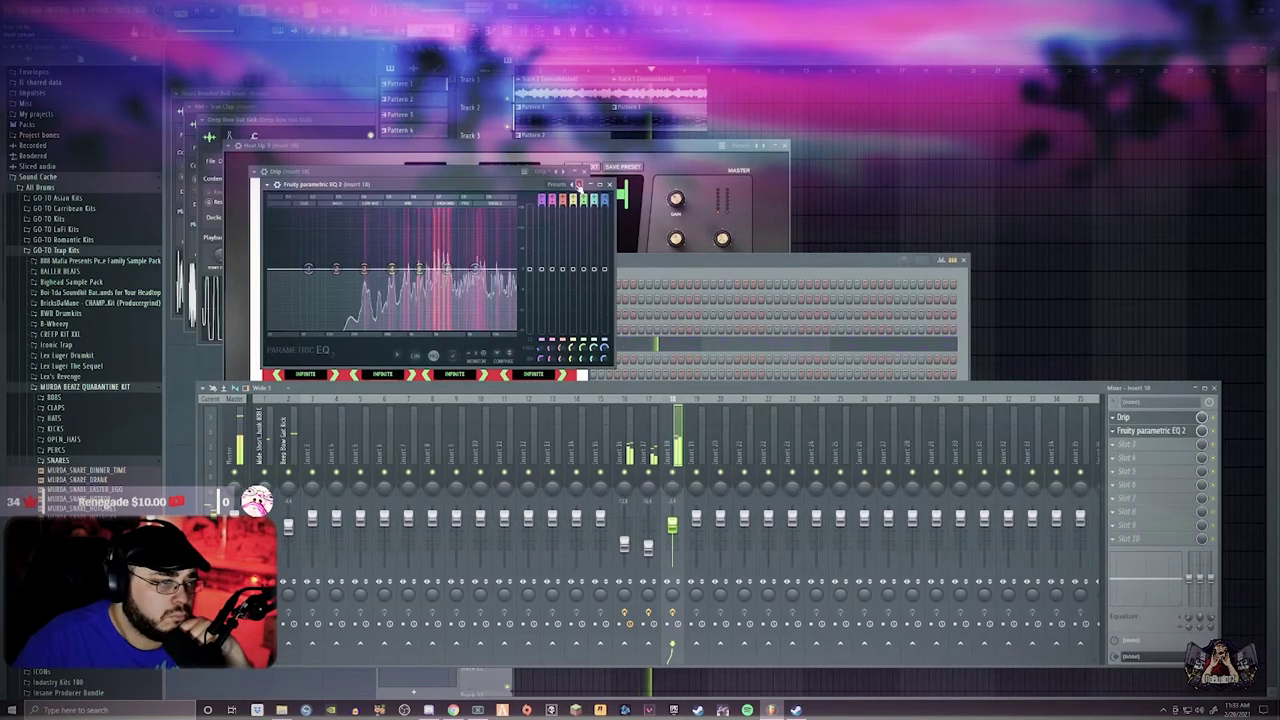
{"action": "left_click", "coordinate": [580, 185]}
{"action": "left_click_drag", "start_coordinate": [303, 270], "coordinate": [383, 270]}
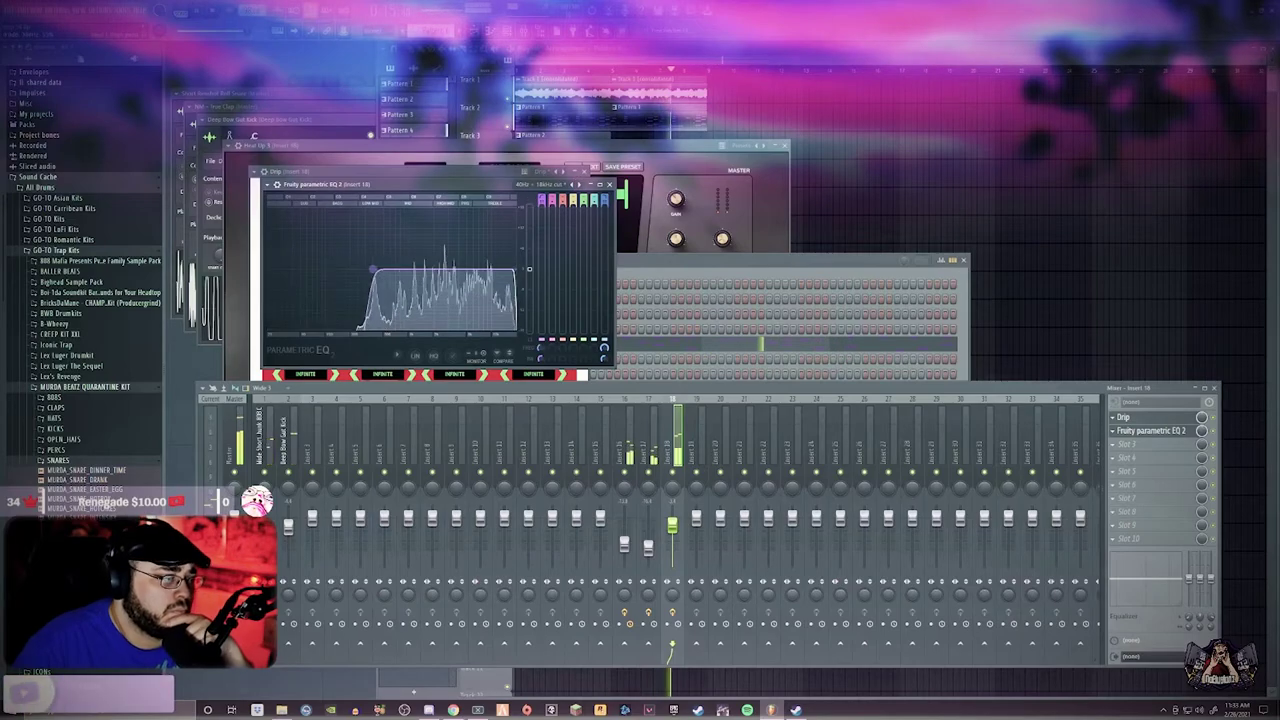
{"action": "left_click_drag", "start_coordinate": [513, 270], "coordinate": [480, 269]}
Switch to an empty pattern and add a second Heat Up 3 instrument channel
{"action": "left_click", "coordinate": [708, 50]}
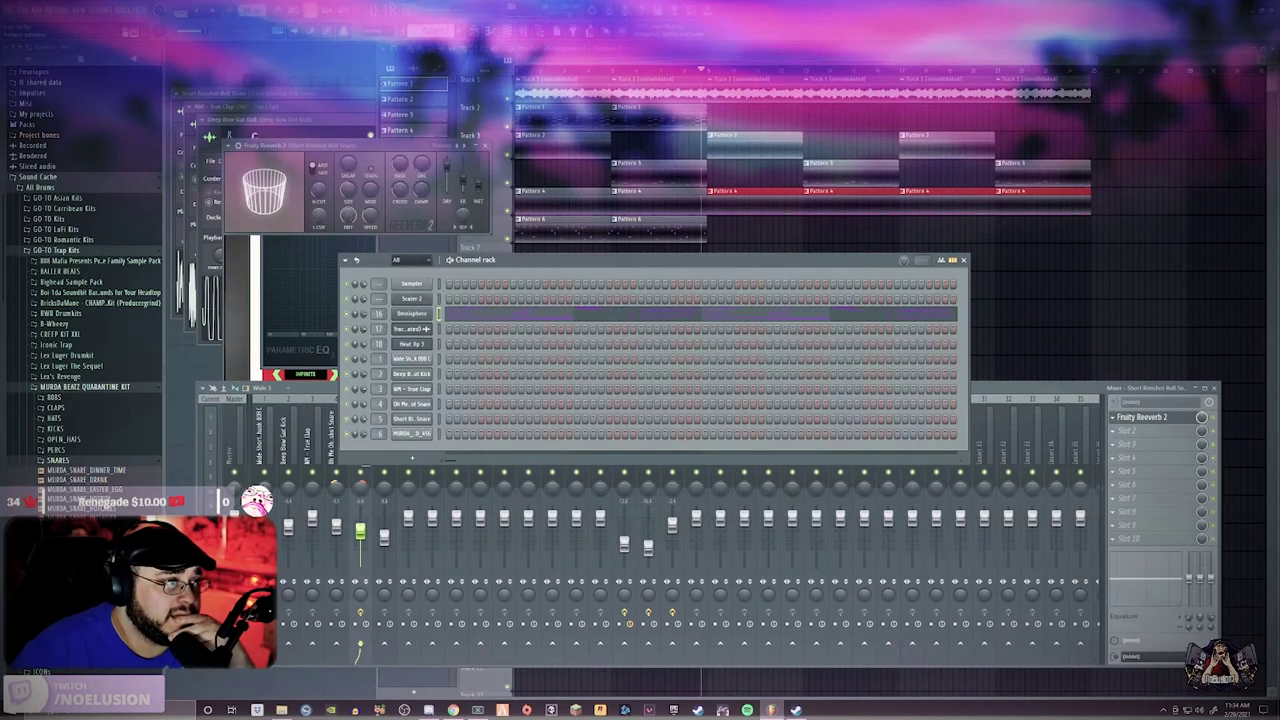
{"action": "key", "text": "plus"}
{"action": "key", "text": "plus"}
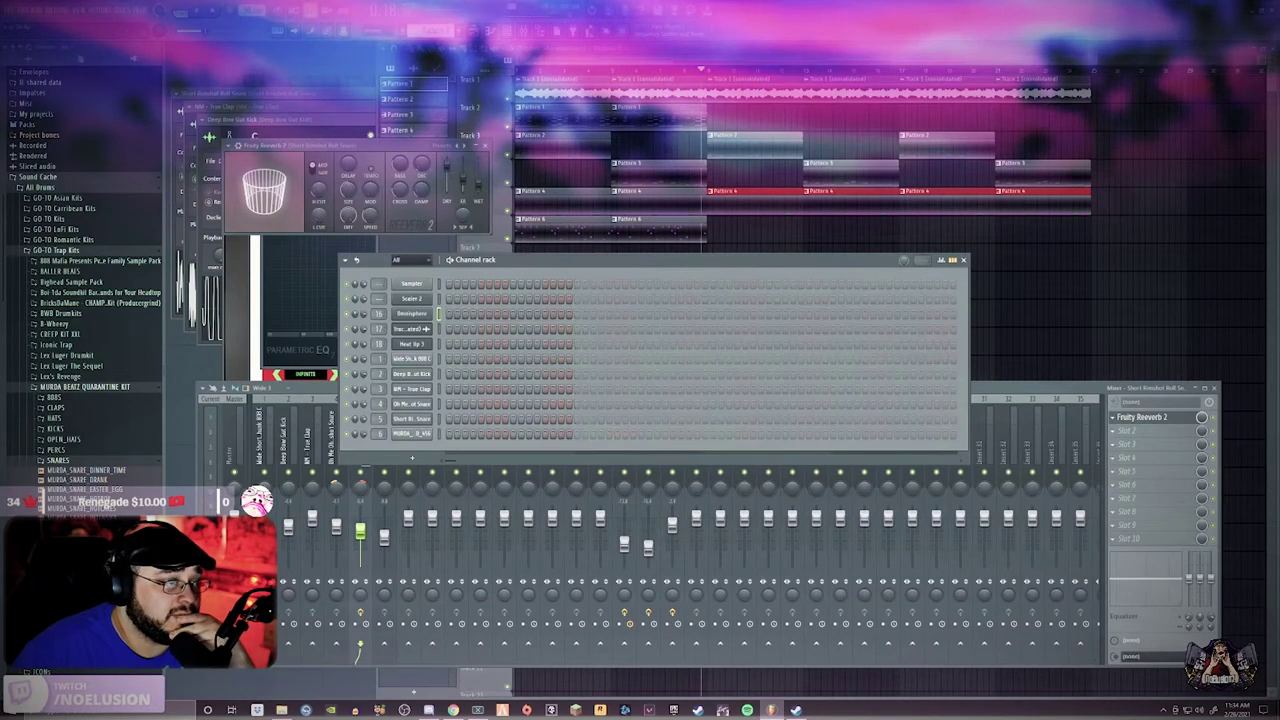
{"action": "left_click", "coordinate": [411, 458]}
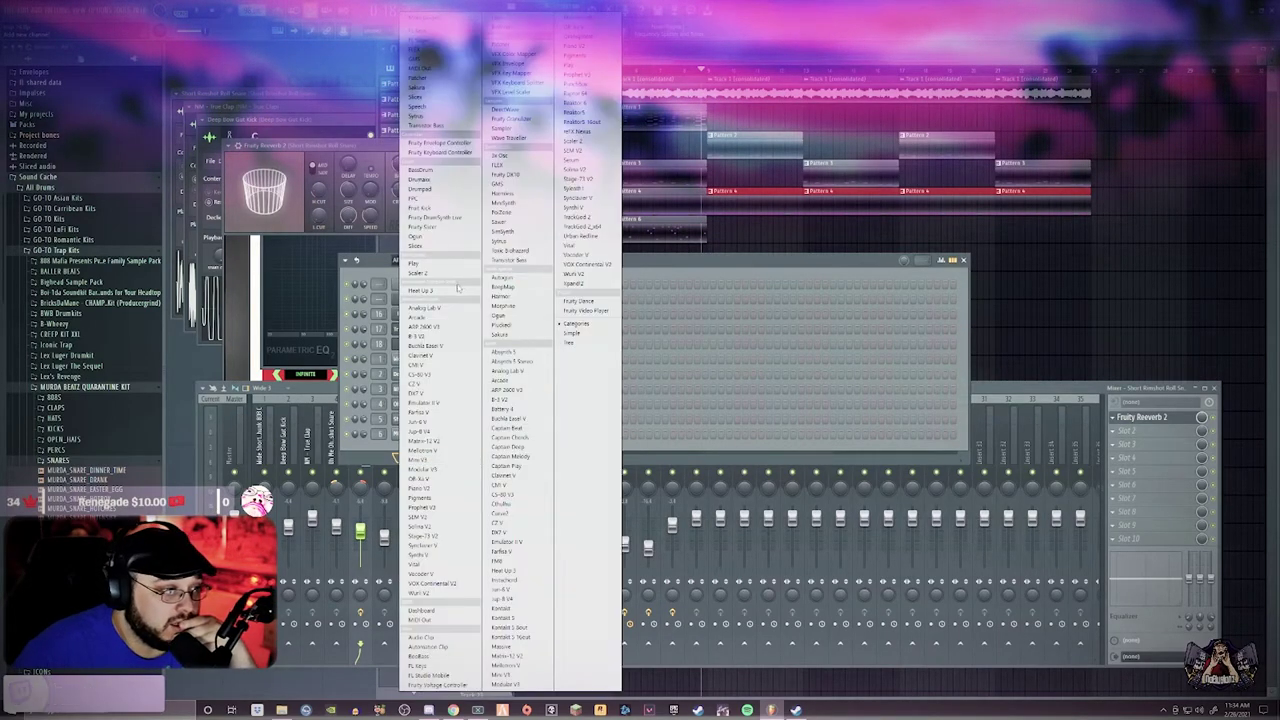
{"action": "left_click", "coordinate": [458, 281]}
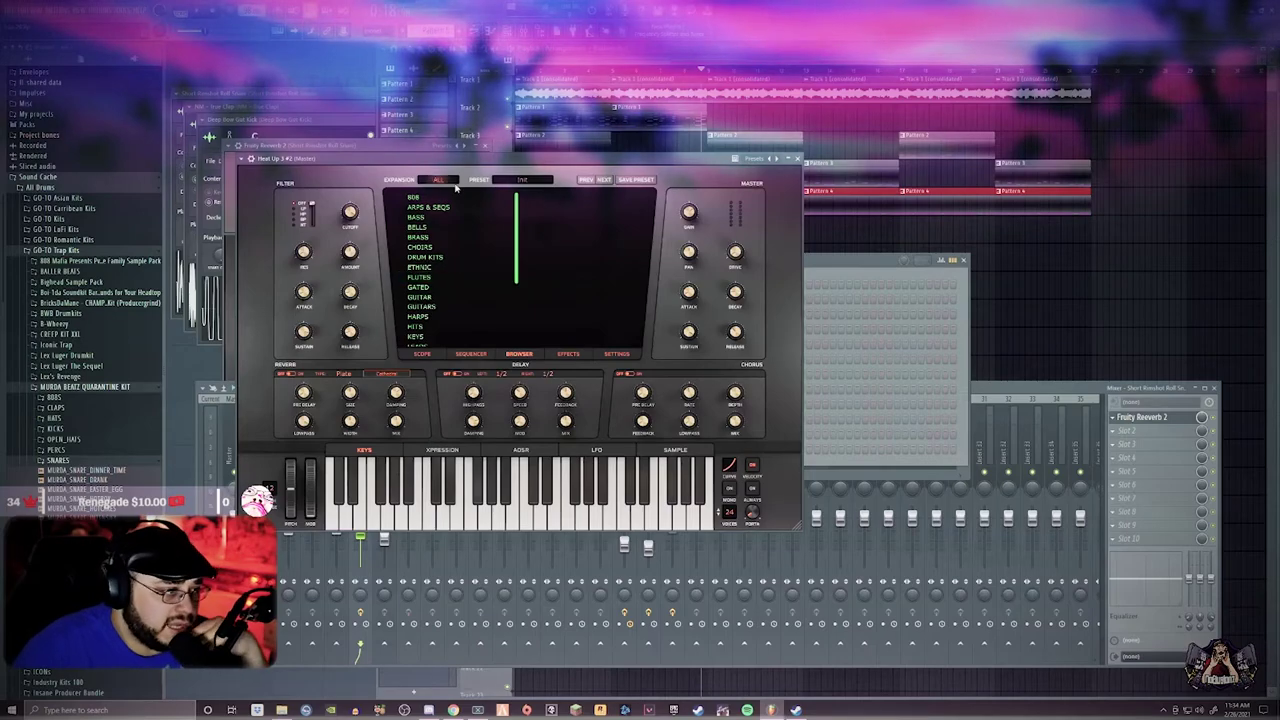
Choose a BASS sound from the FAVORITES expansion of the second Heat Up 3 and select notes in its bass line
{"action": "left_click", "coordinate": [436, 180]}
{"action": "left_click", "coordinate": [574, 217]}
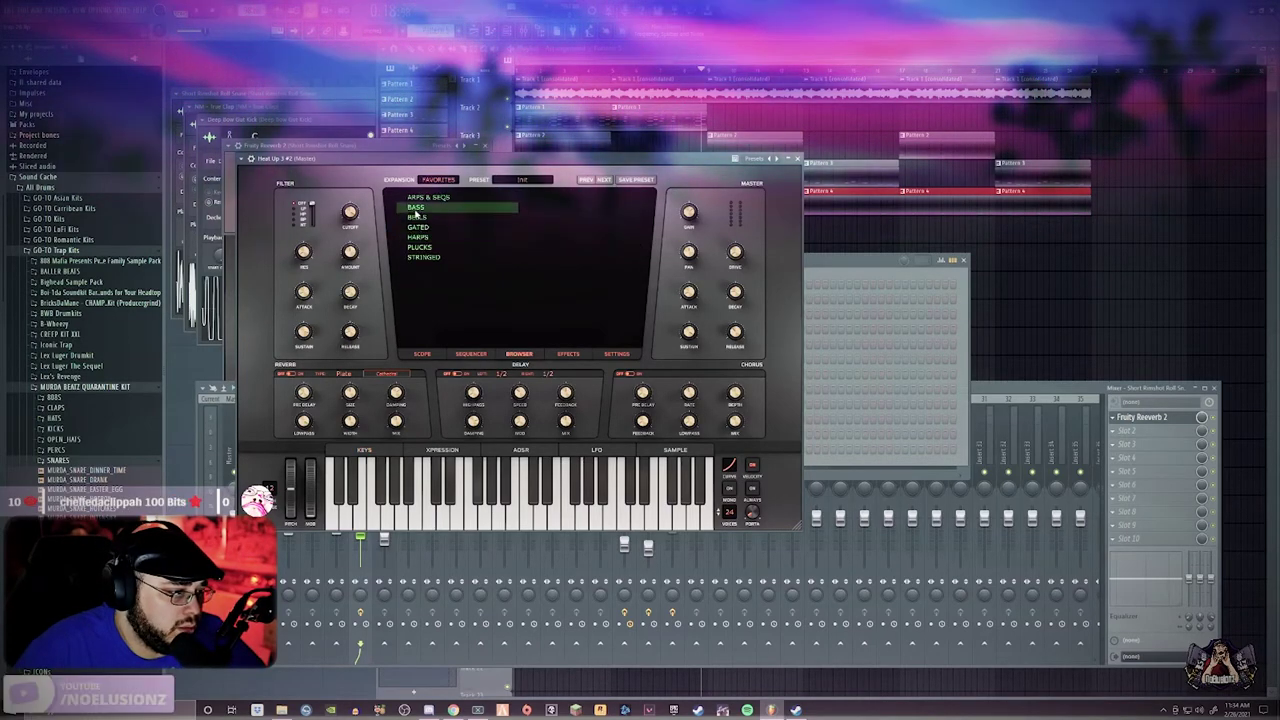
{"action": "left_click", "coordinate": [515, 207]}
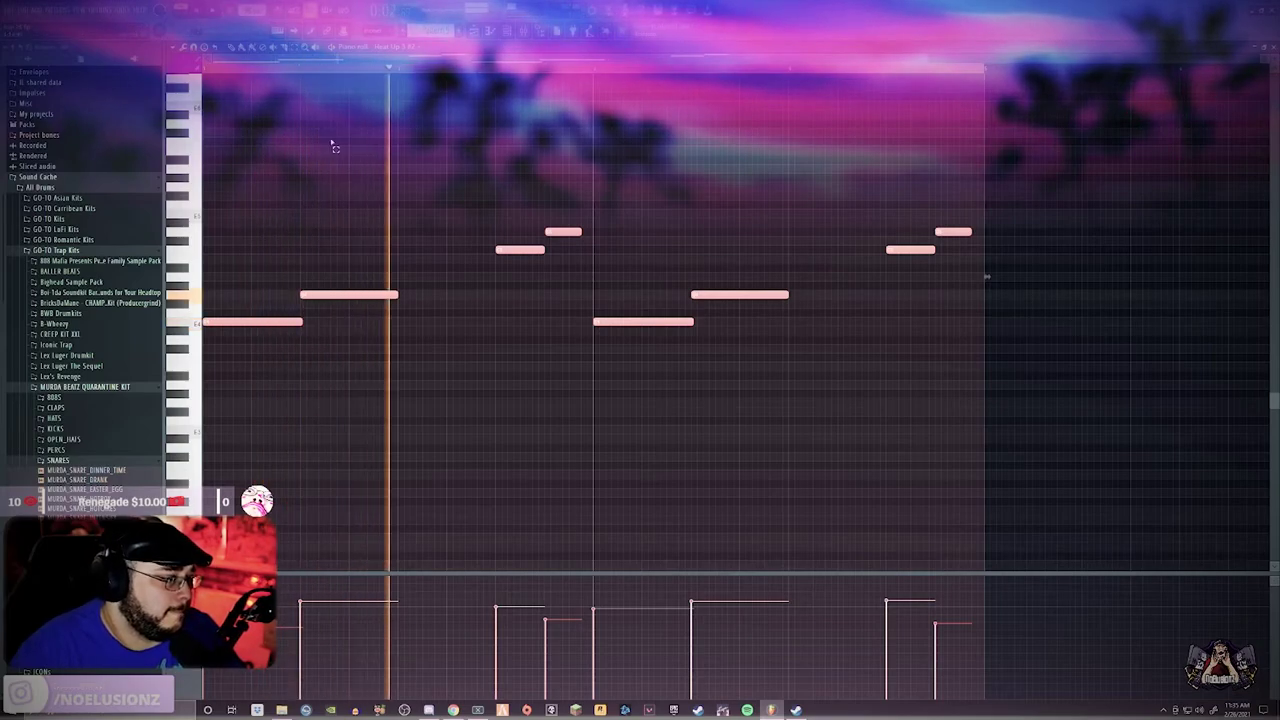
{"action": "left_click", "coordinate": [400, 343], "text": "ctrl"}
{"action": "left_click", "coordinate": [375, 294], "text": "ctrl"}
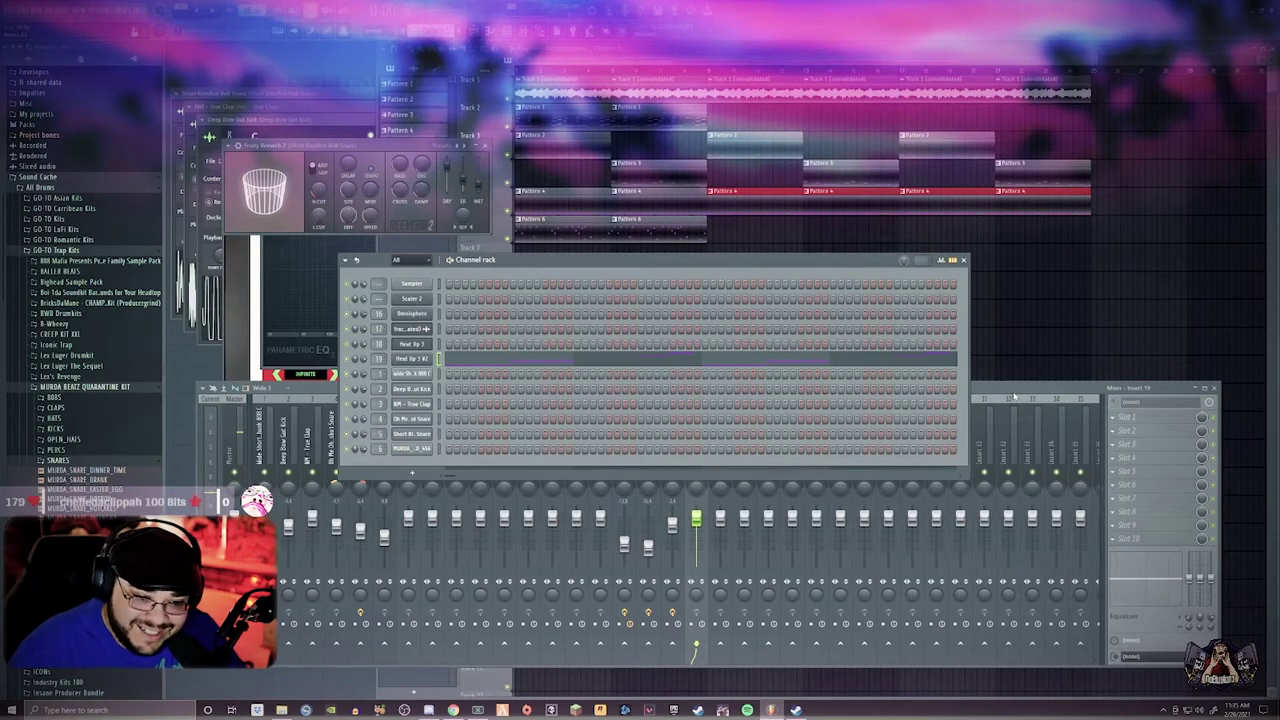
Load Fruity Fast Dist into the first effect slot of the bass line's mixer insert 19
{"action": "left_click", "coordinate": [1013, 396]}
{"action": "left_click", "coordinate": [1135, 419]}
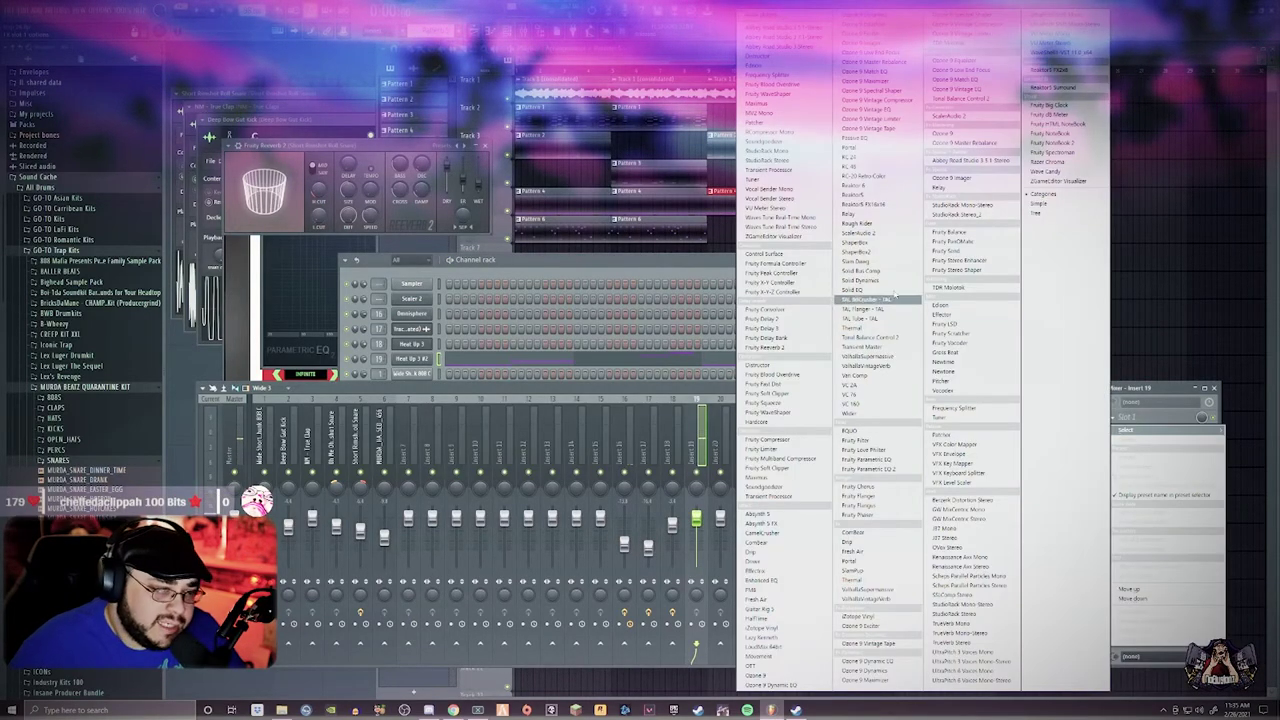
{"action": "left_click", "coordinate": [765, 383]}
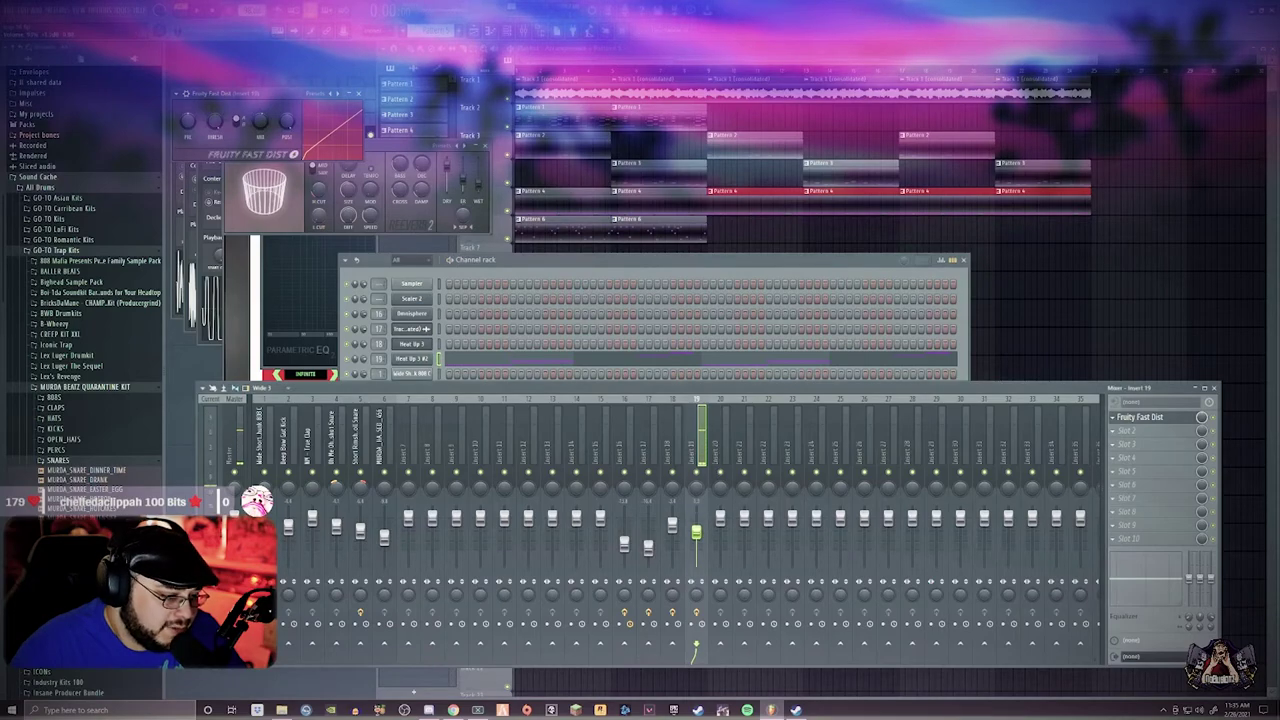
Name mixer insert 19 "bass" and open the neighbouring bell insert's name for editing
{"action": "right_click", "coordinate": [700, 468]}
{"action": "left_click", "coordinate": [749, 409]}
{"action": "type", "text": "B"}
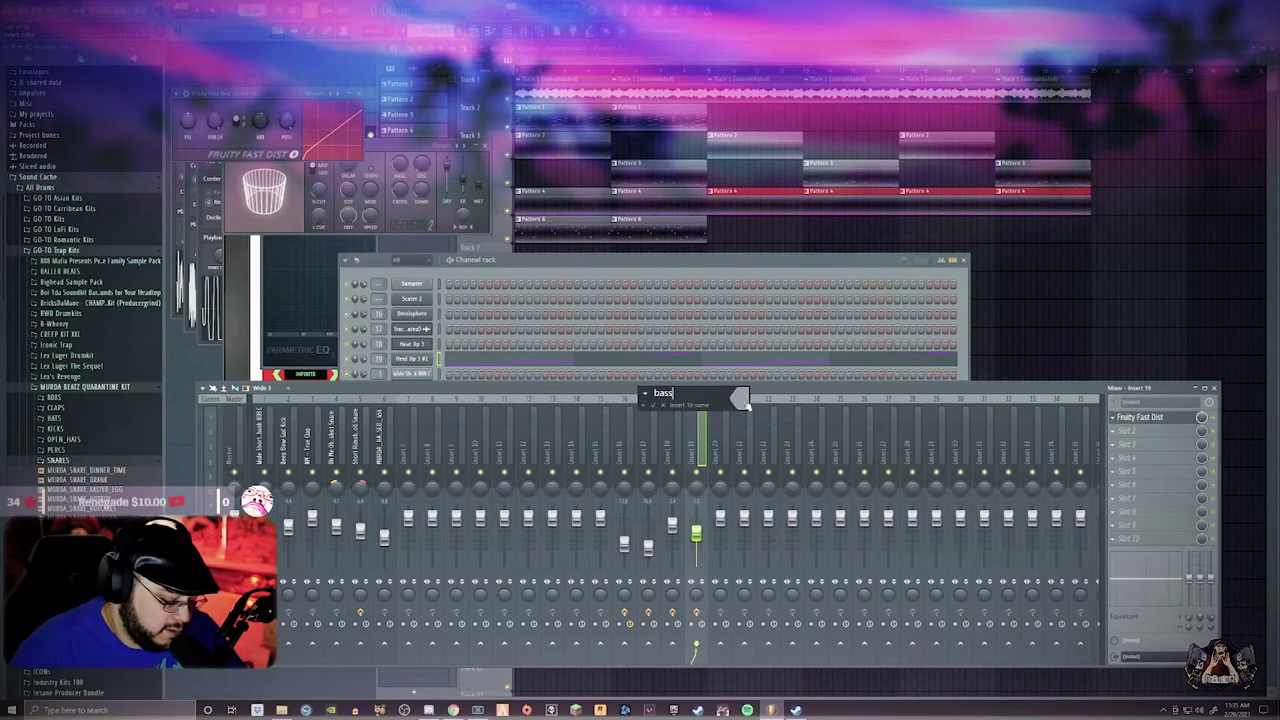
{"action": "right_click", "coordinate": [670, 440]}
{"action": "left_click", "coordinate": [722, 409]}
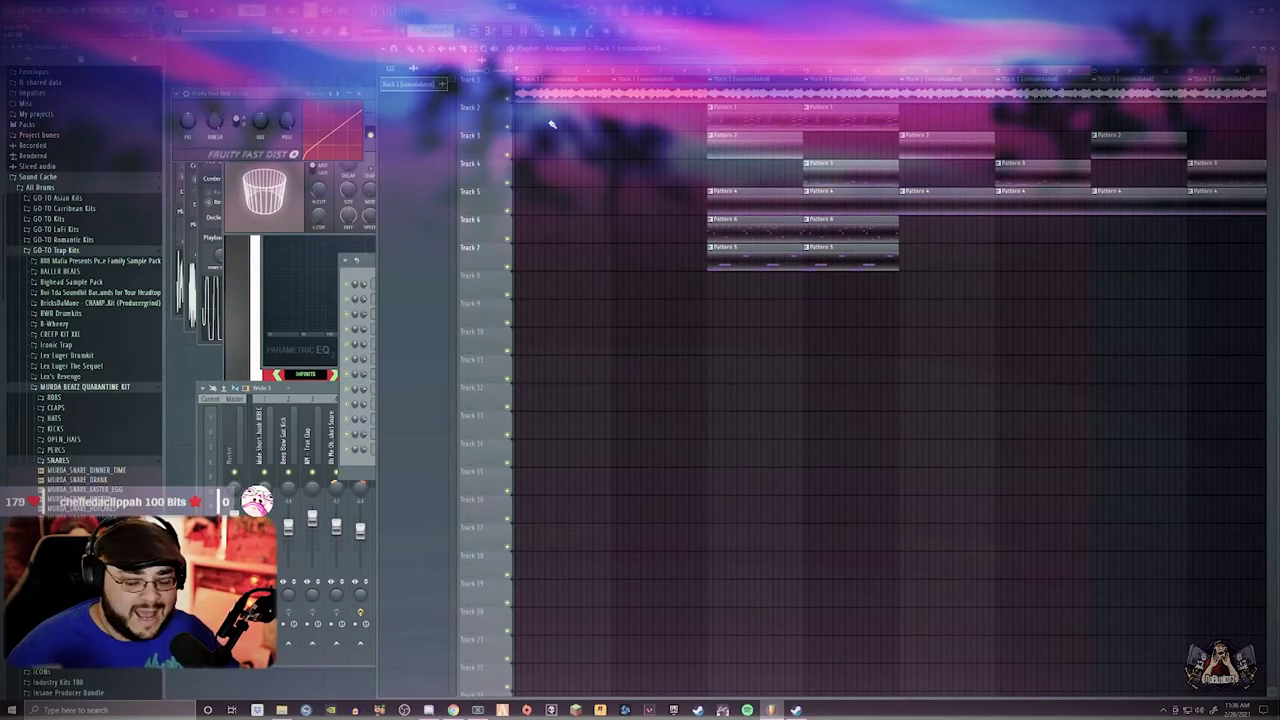
Play the Arcade melody in the piano roll and add a note halfway through bar 3 at the first note's pitch
{"action": "key", "text": "F7"}
{"action": "key", "text": "space"}
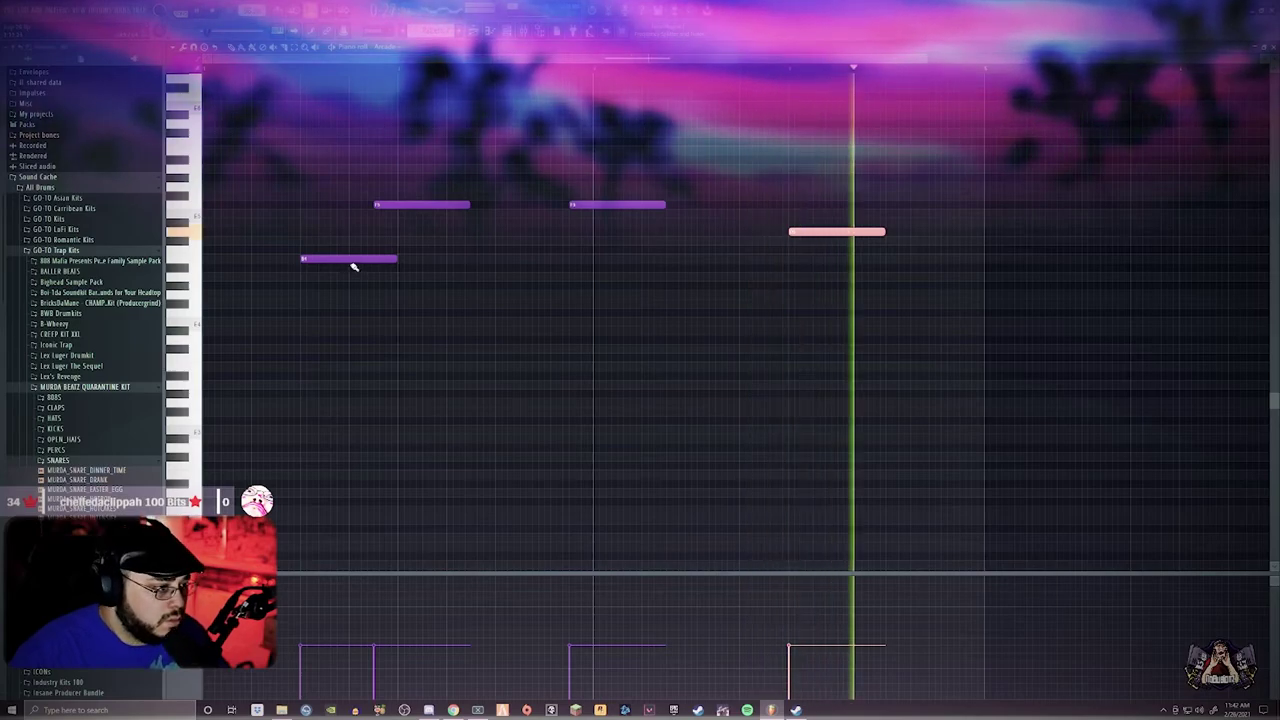
{"action": "left_click", "coordinate": [690, 258]}
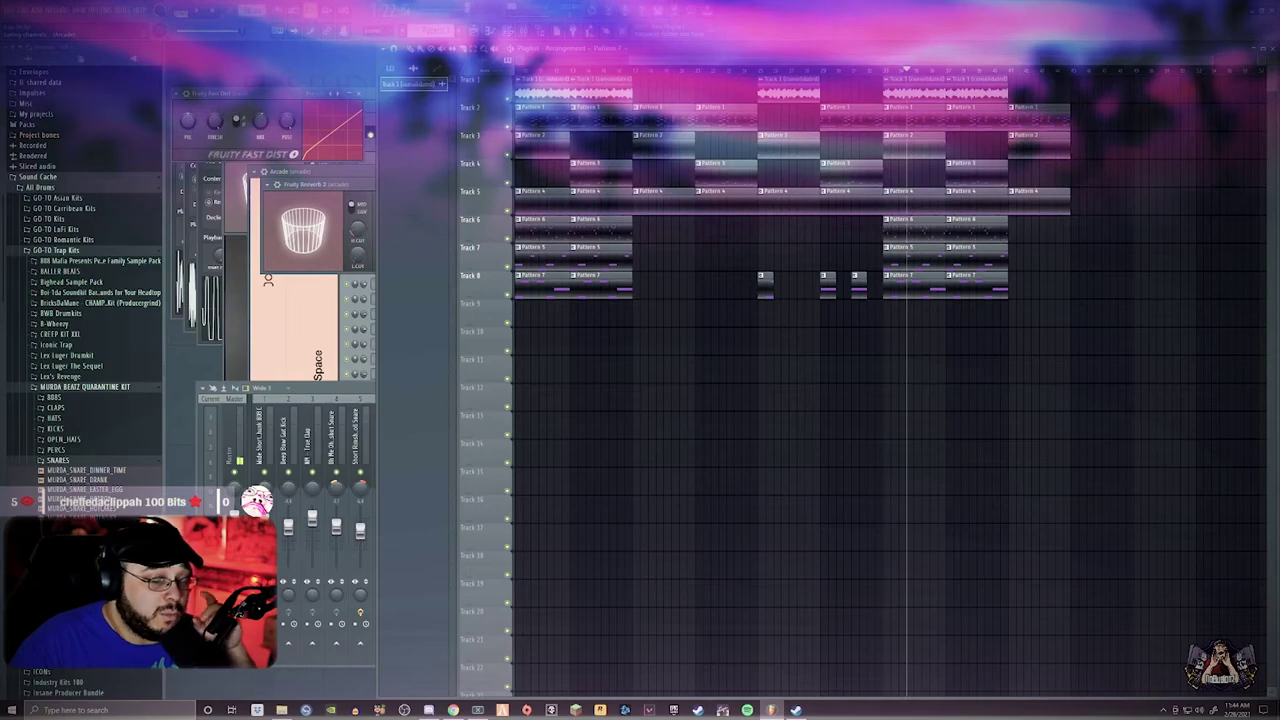
Move the Arcade channel up six places so it sits directly below the second Heat Up 3 channel
{"action": "key", "text": "F6"}
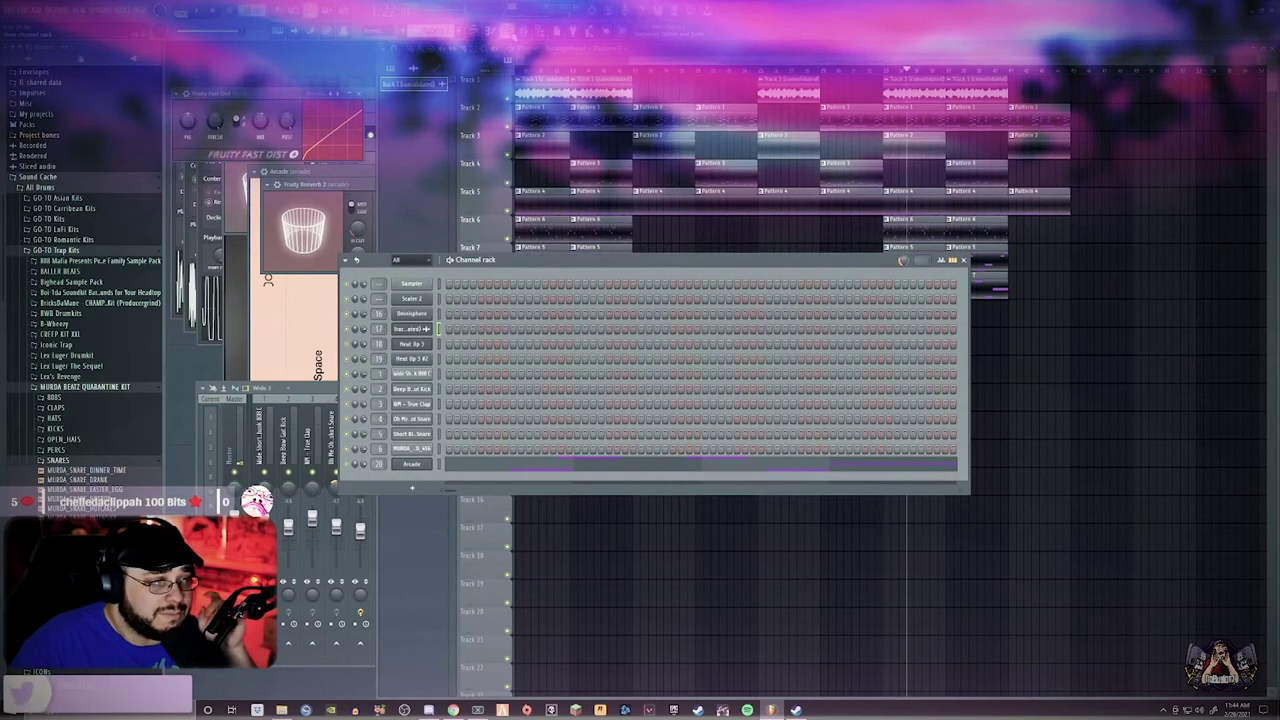
{"action": "key", "text": "alt+Up"}
{"action": "key", "text": "alt+Up"}
{"action": "key", "text": "alt+Up"}
{"action": "key", "text": "alt+Up"}
{"action": "key", "text": "alt+Up"}
{"action": "key", "text": "alt+Up"}
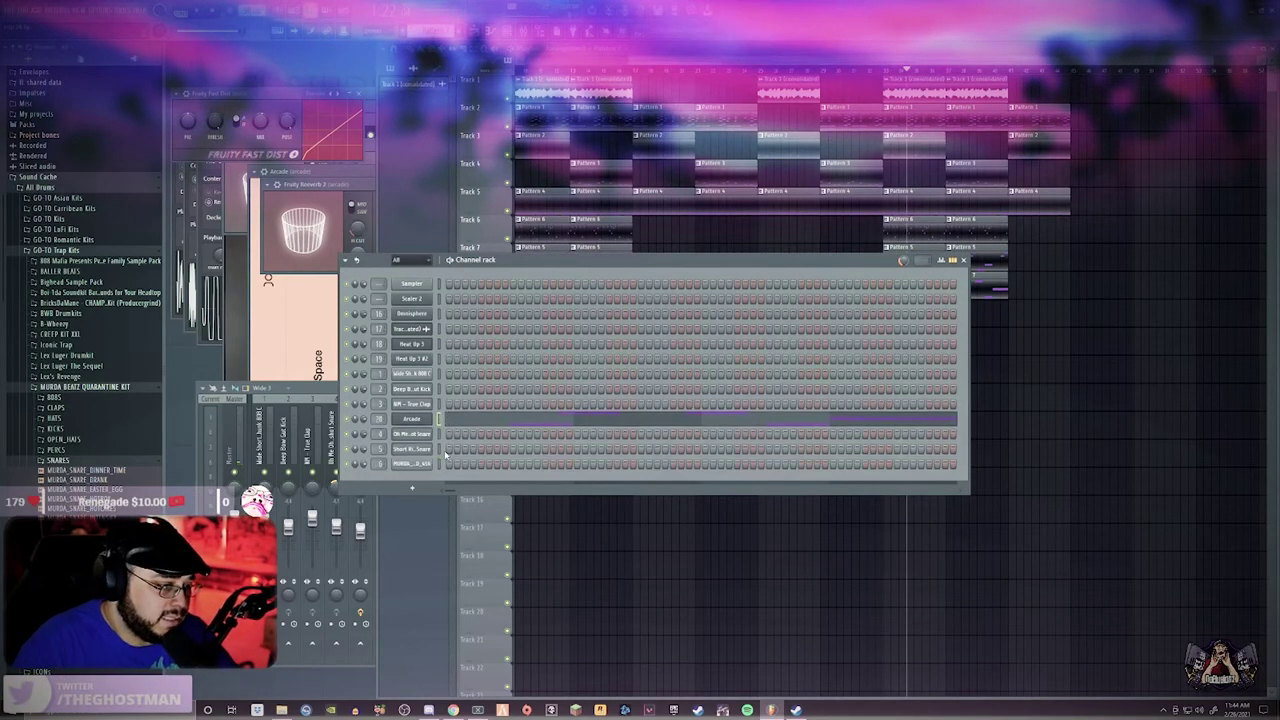
Add an Xpand!2 instrument channel and bring the channel rack in front of its window
{"action": "left_click", "coordinate": [420, 489]}
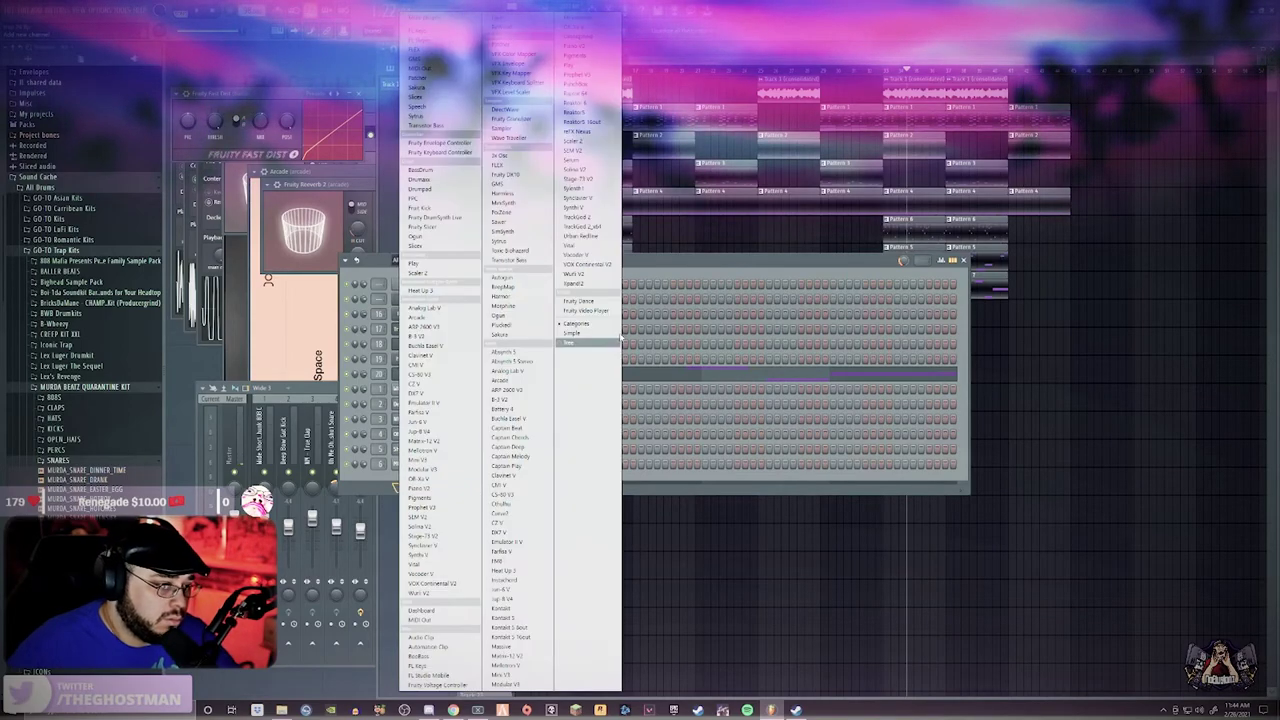
{"action": "left_click", "coordinate": [607, 287]}
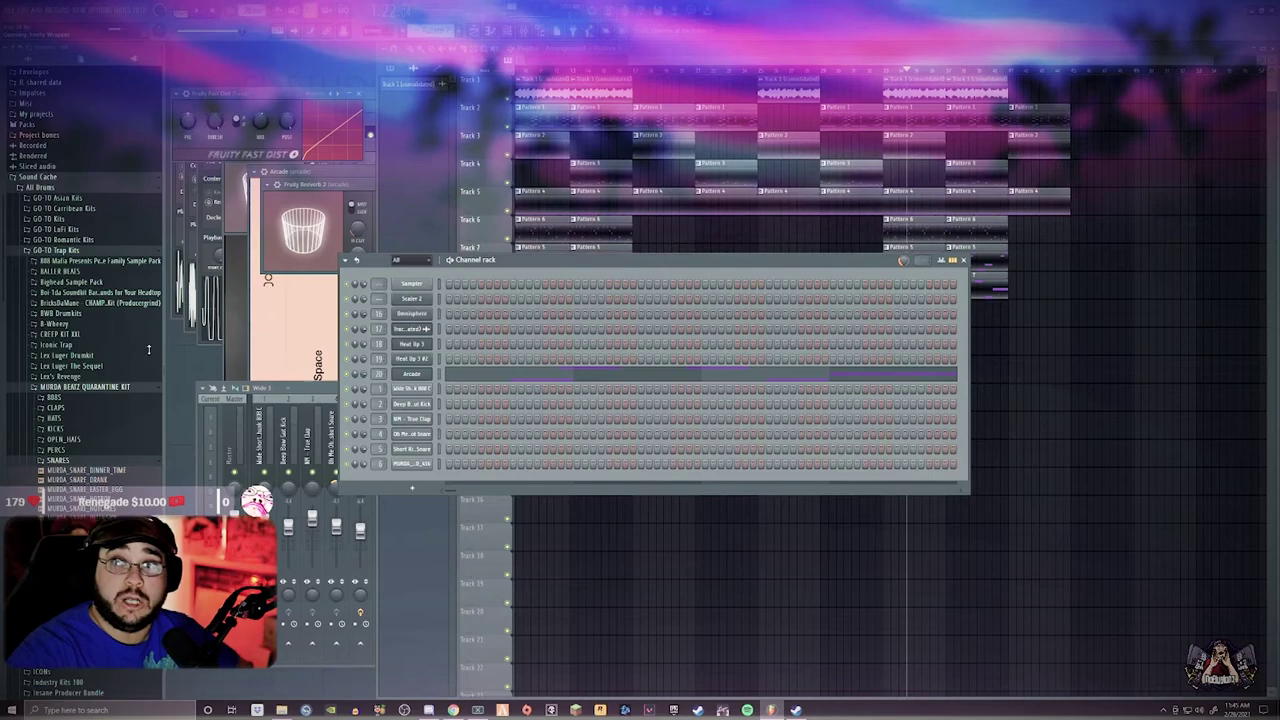
{"action": "left_click", "coordinate": [732, 263]}
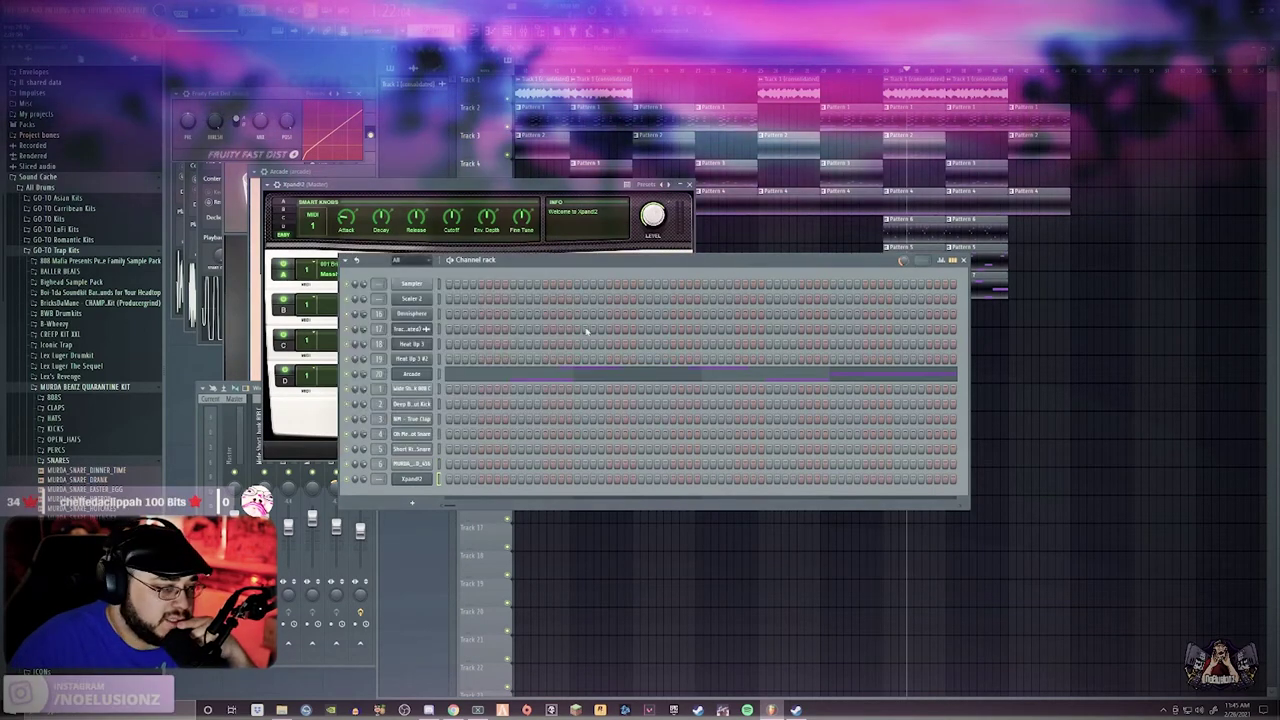
Copy the Omnisphere notes from Pattern 1 and paste them into the Xpand!2 channel in Pattern 8
{"action": "key", "text": "1"}
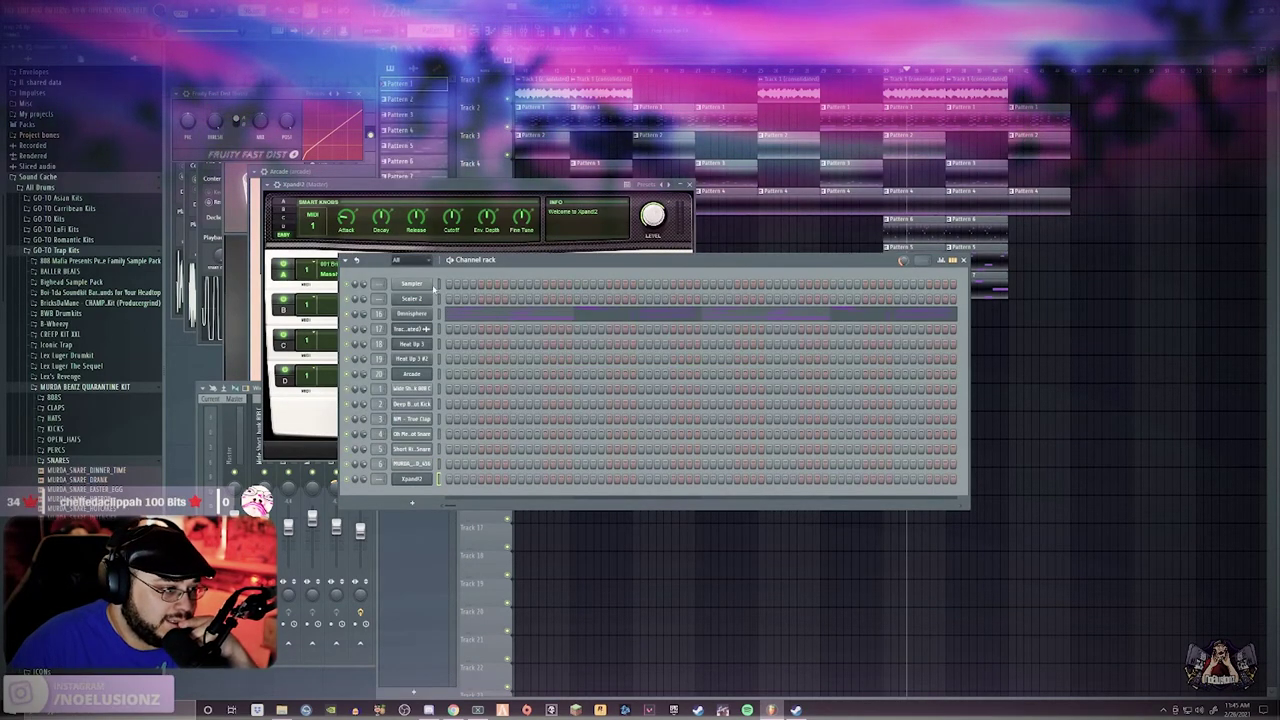
{"action": "right_click", "coordinate": [436, 311]}
{"action": "left_click", "coordinate": [538, 322]}
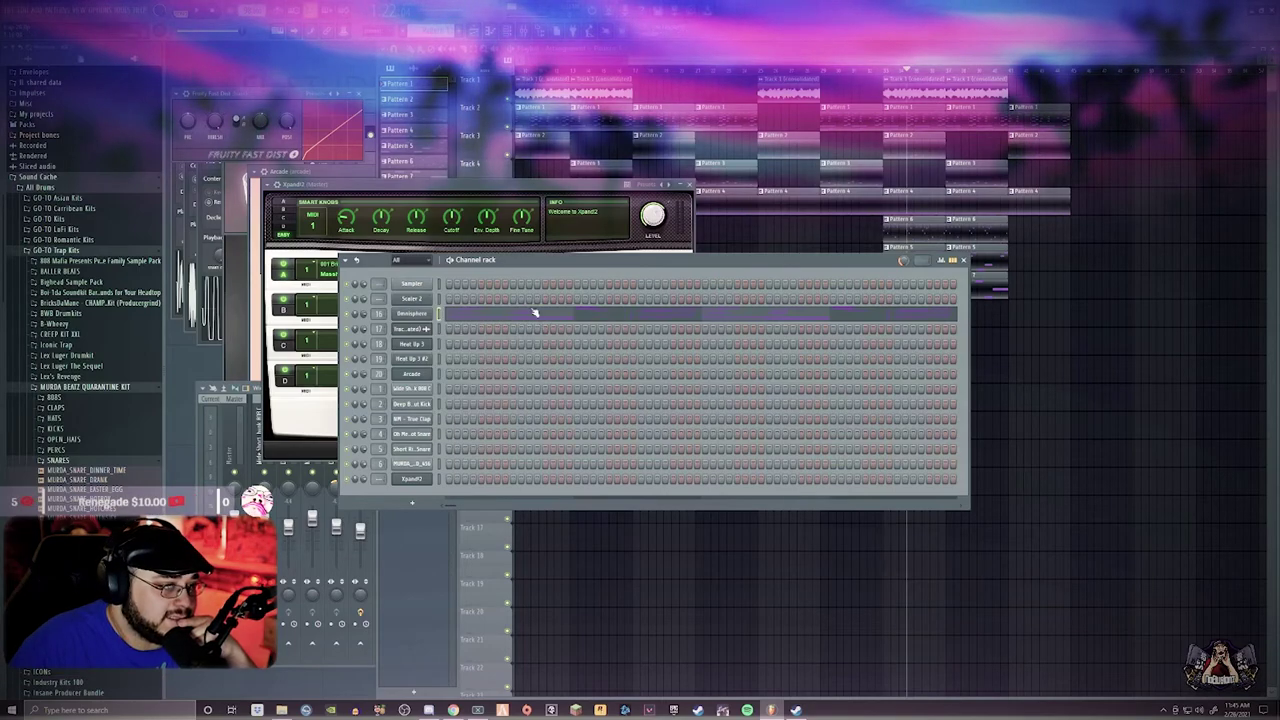
{"action": "left_click_drag", "start_coordinate": [436, 31], "coordinate": [446, 93]}
{"action": "right_click", "coordinate": [414, 480]}
{"action": "left_click", "coordinate": [474, 491]}
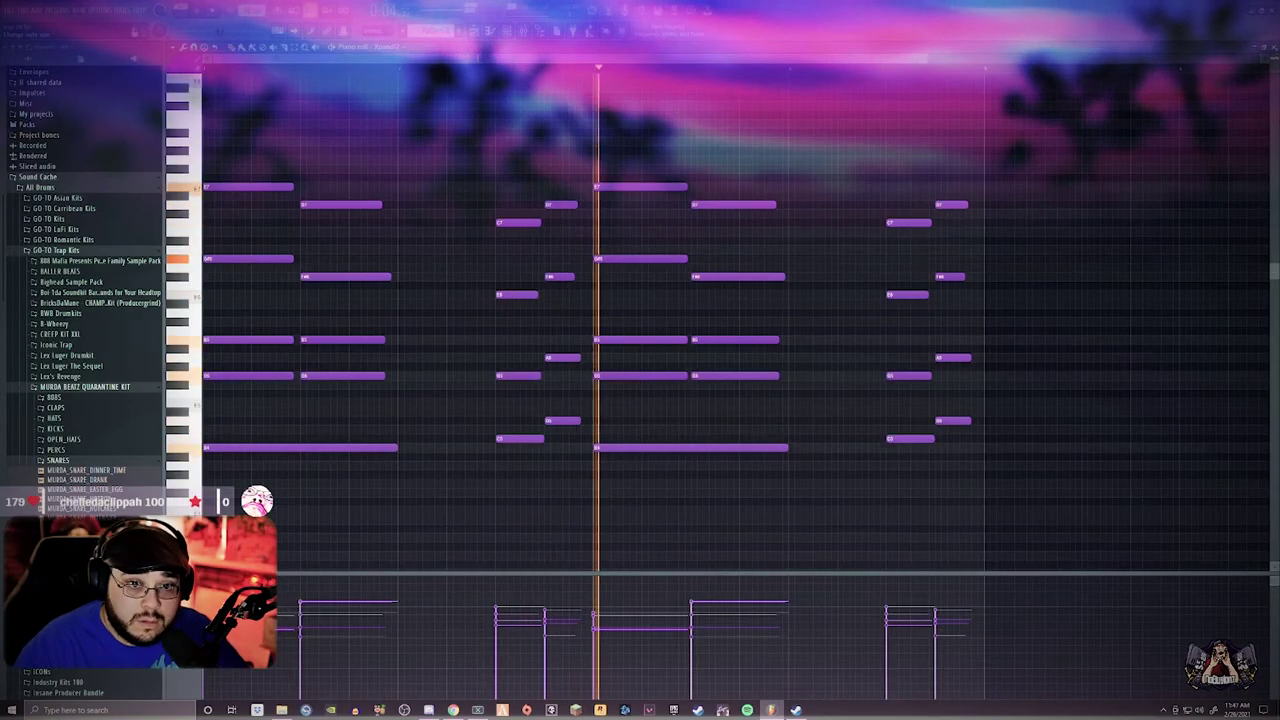
Return to the playlist and add a second Pattern 8 clip on Track 9 directly after the existing one
{"action": "key", "text": "Escape"}
{"action": "left_click", "coordinate": [839, 57]}
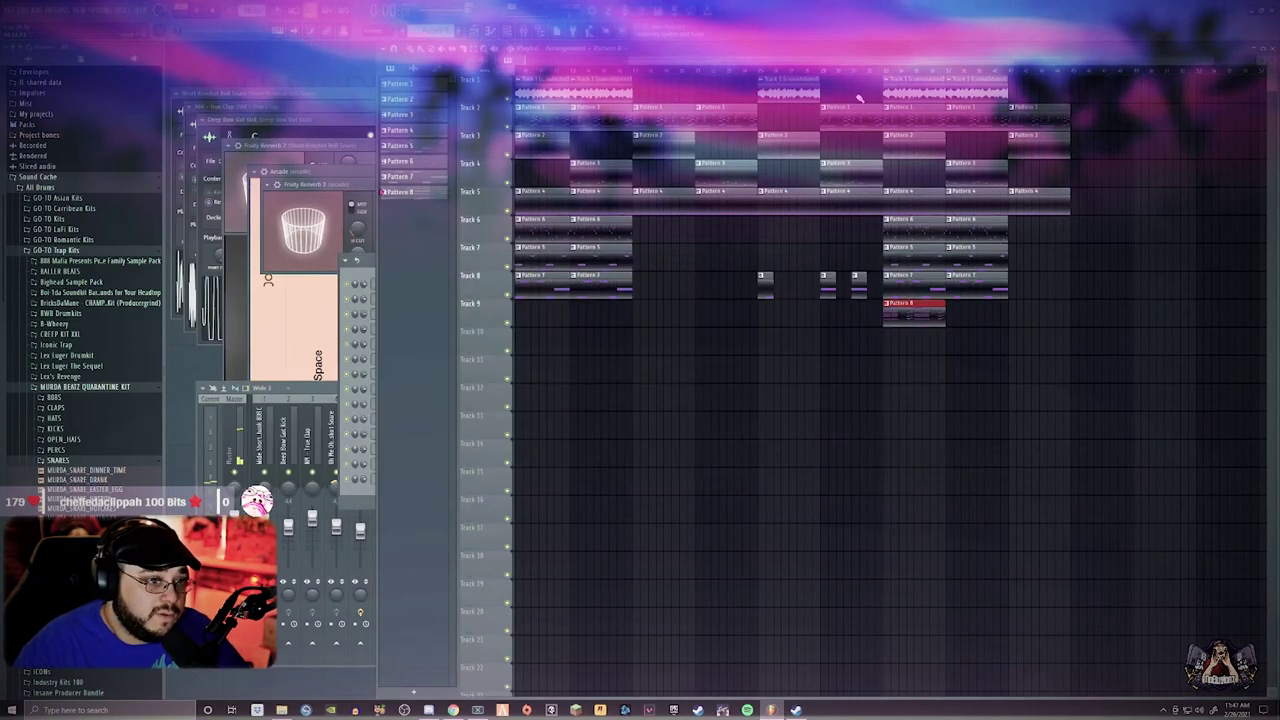
{"action": "left_click", "coordinate": [952, 312]}
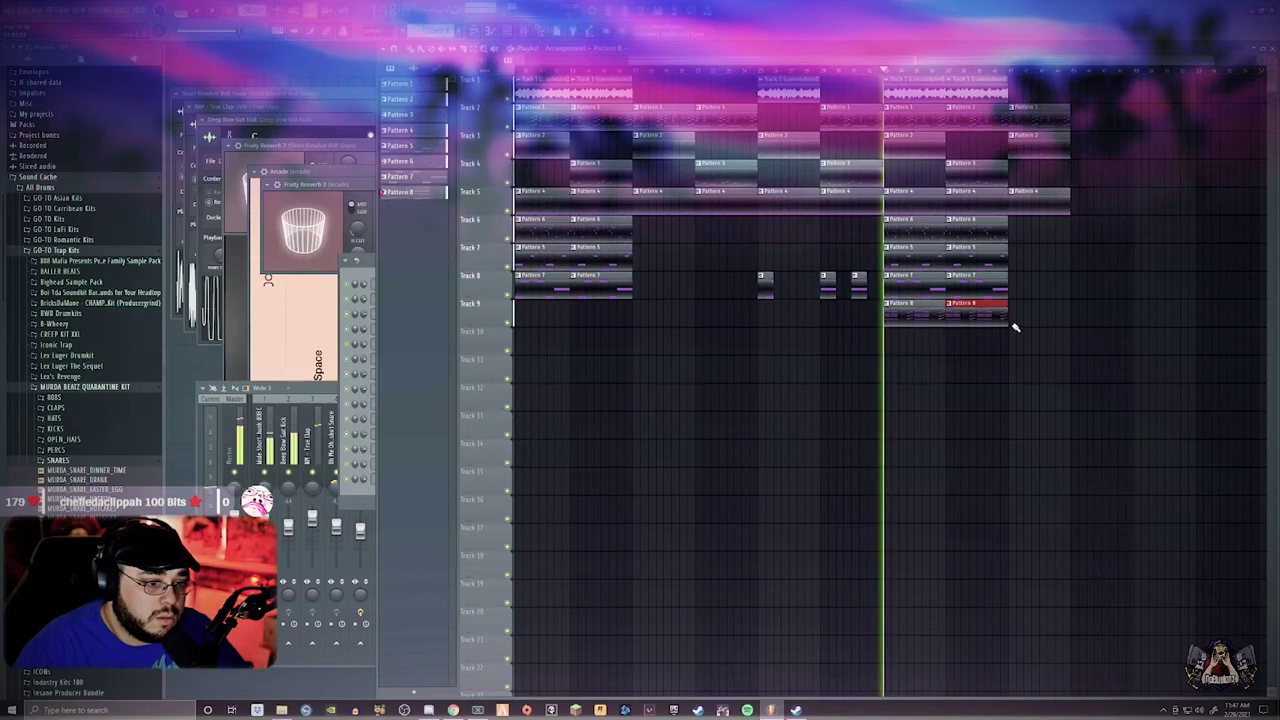
Lower the pads insert's volume slightly and shift the low-cut and high-cut bands of its Fruity Parametric EQ 2 up in frequency
{"action": "key", "text": "F9"}
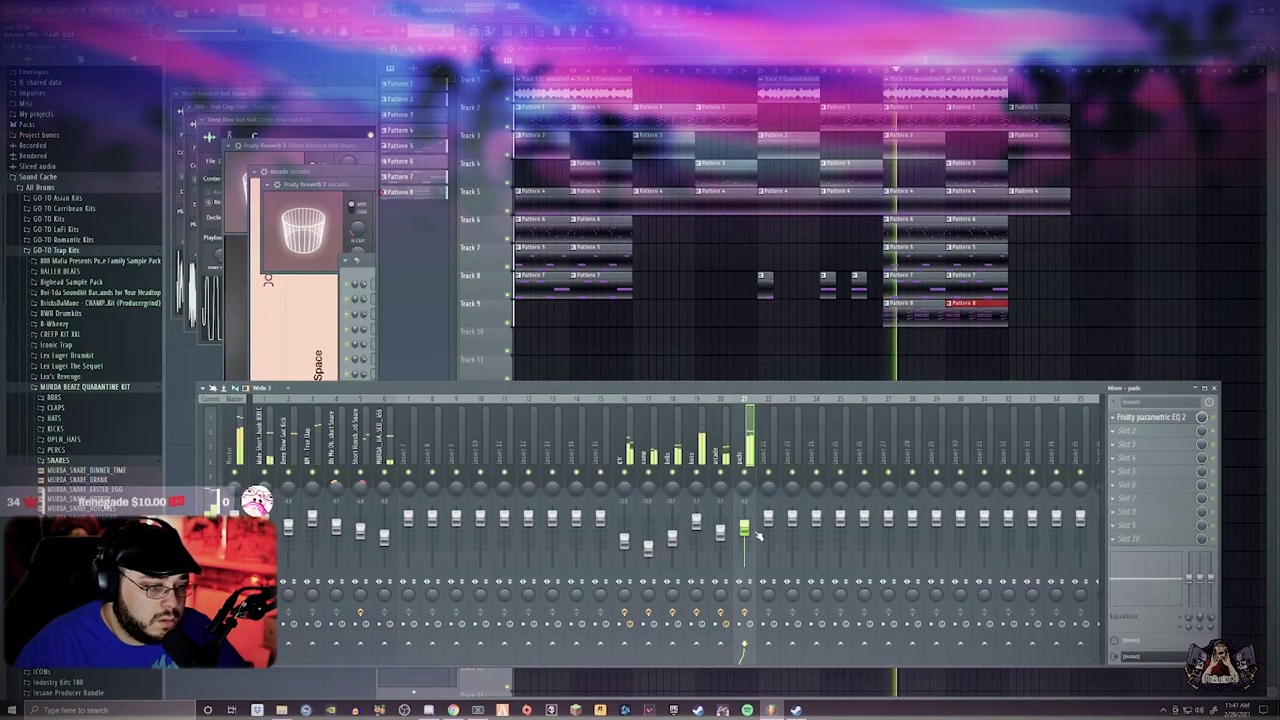
{"action": "left_click_drag", "start_coordinate": [757, 533], "coordinate": [757, 545]}
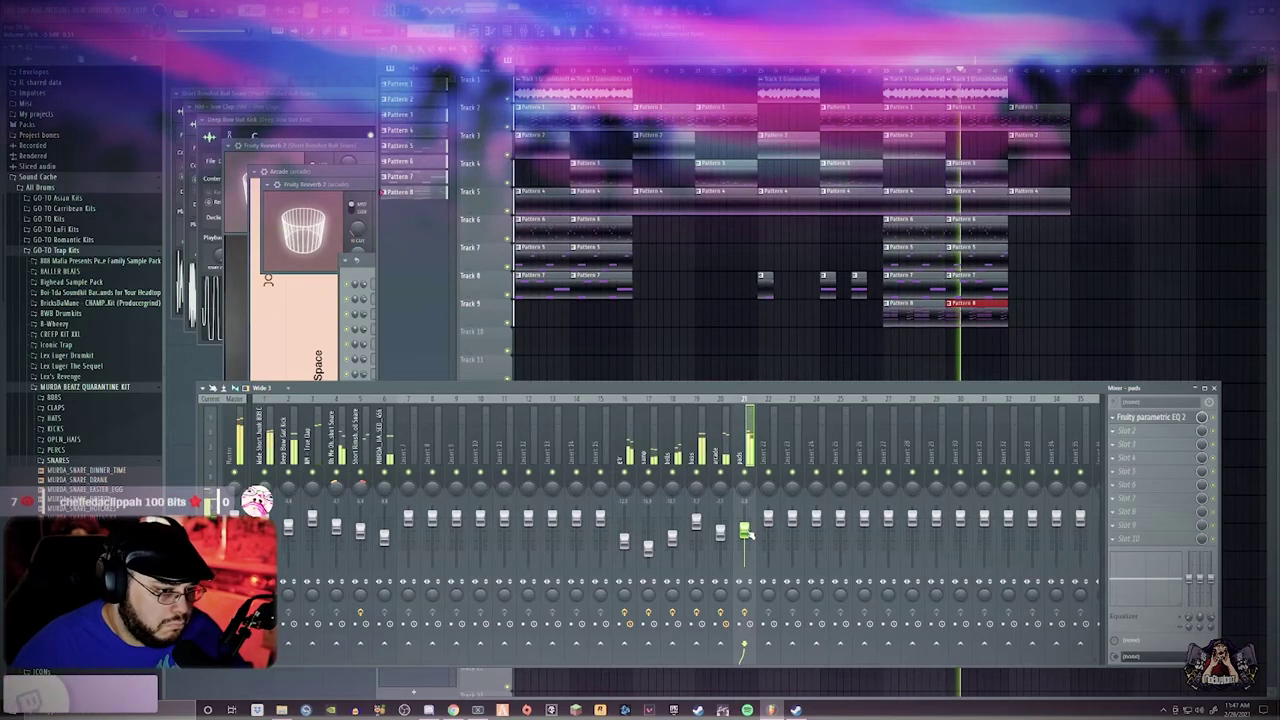
{"action": "left_click", "coordinate": [1150, 416]}
{"action": "left_click_drag", "start_coordinate": [277, 231], "coordinate": [308, 231]}
{"action": "left_click_drag", "start_coordinate": [426, 231], "coordinate": [436, 232]}
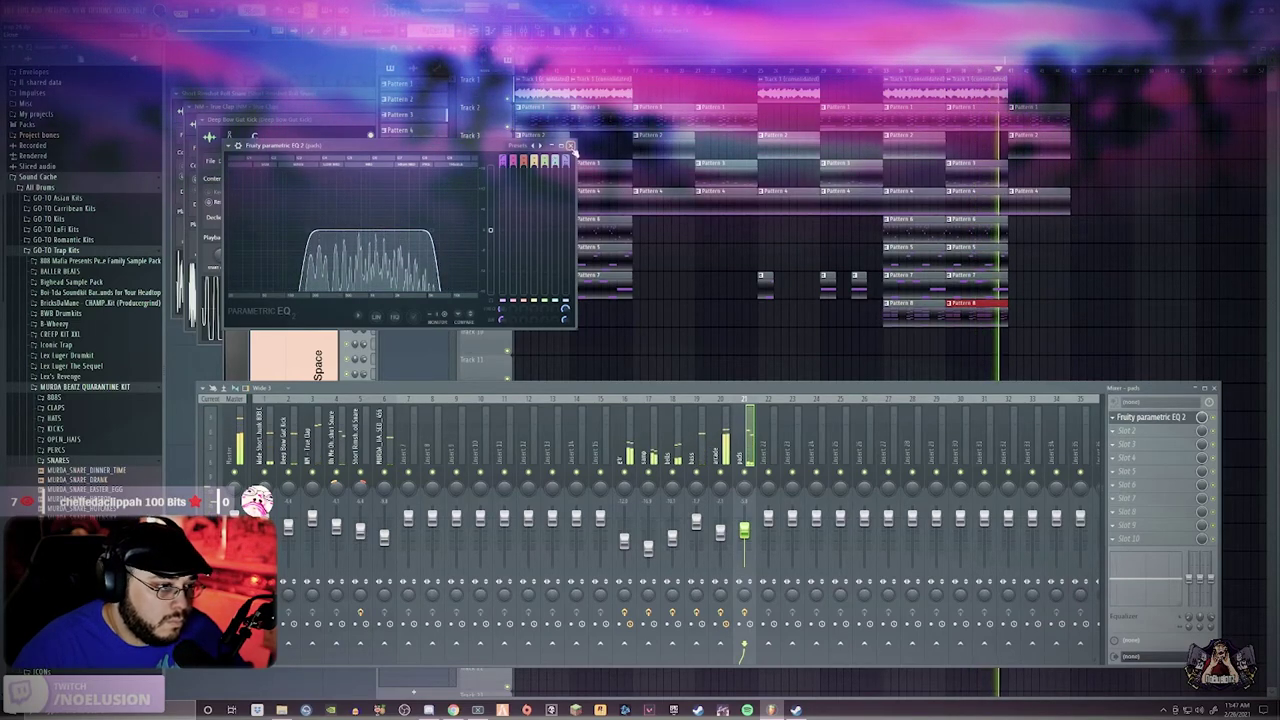
{"action": "left_click", "coordinate": [570, 145]}
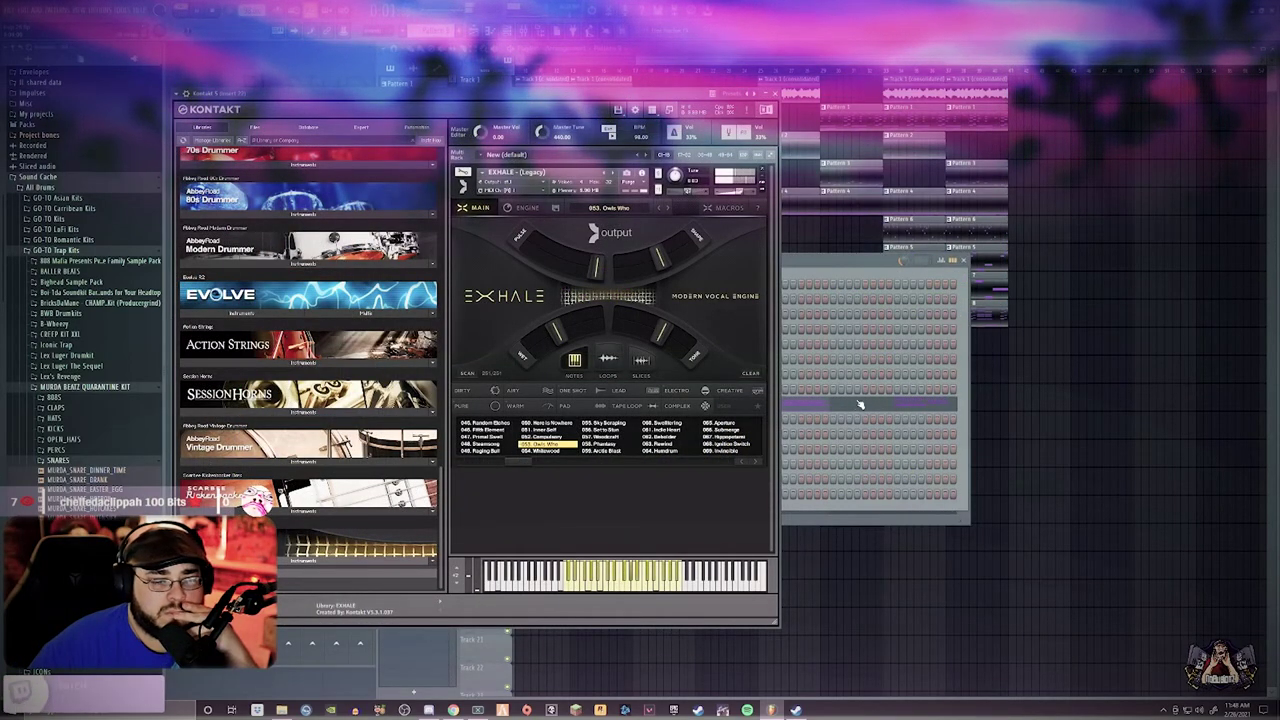
Place two consecutive Pattern 9 clips on Track 10, directly beneath the two Pattern 8 clips
{"action": "left_click", "coordinate": [836, 262]}
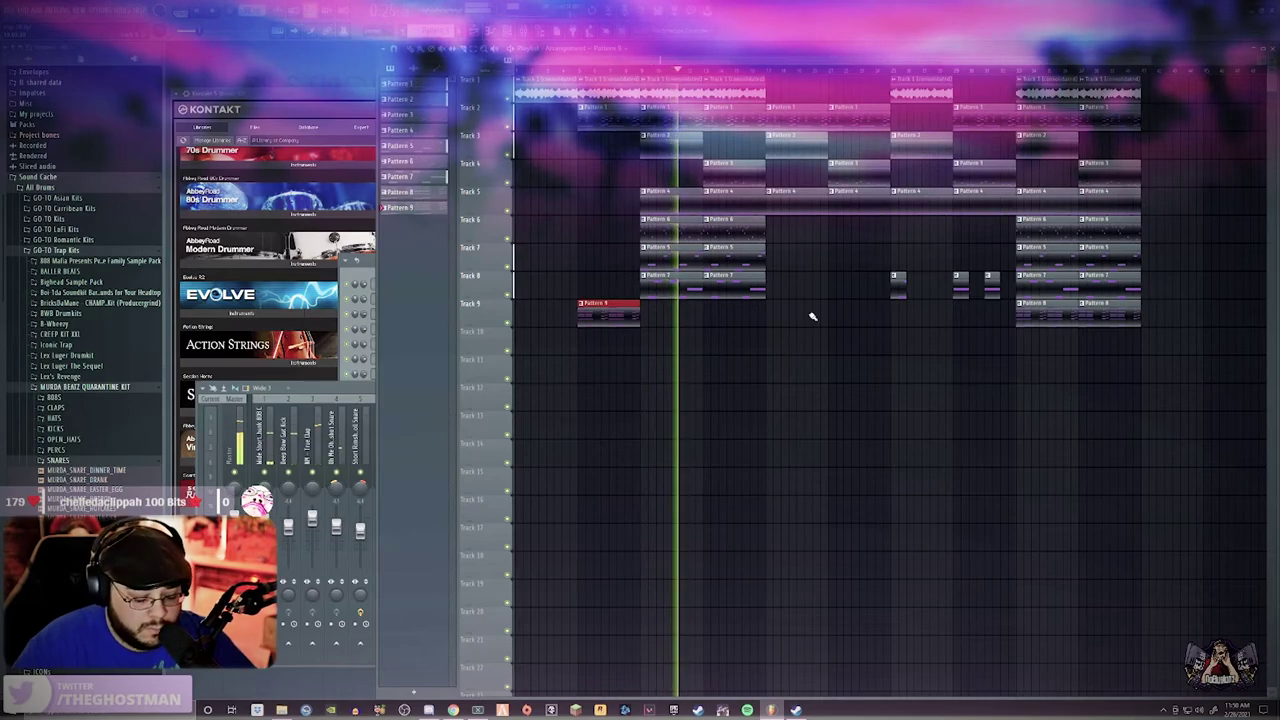
{"action": "left_click_drag", "start_coordinate": [1023, 340], "coordinate": [1120, 346]}
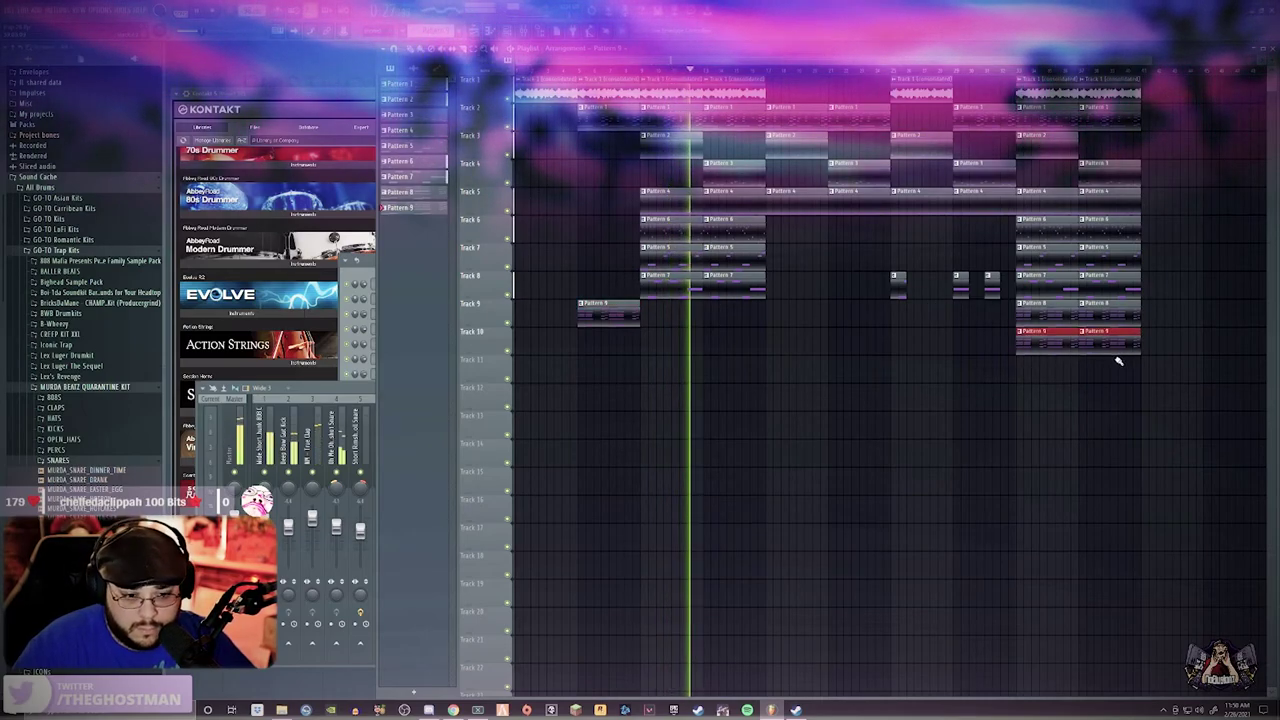
{"action": "right_click", "coordinate": [1123, 346]}
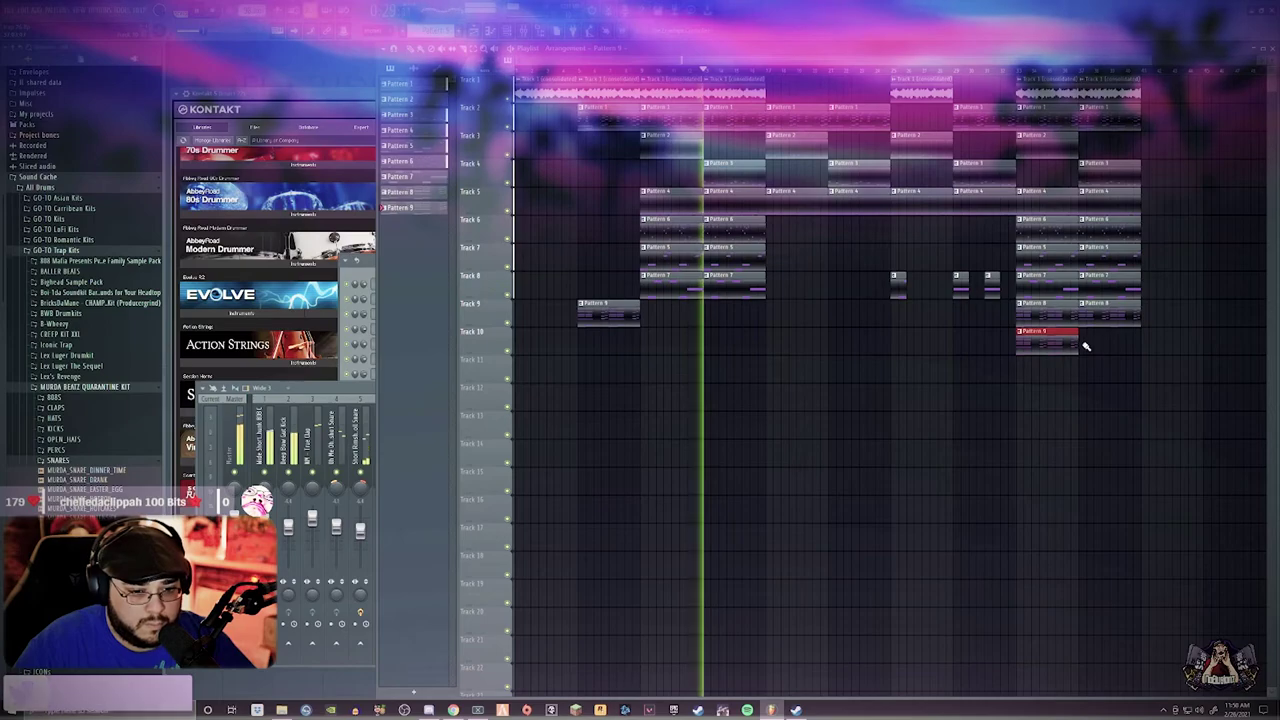
{"action": "left_click", "coordinate": [1086, 346]}
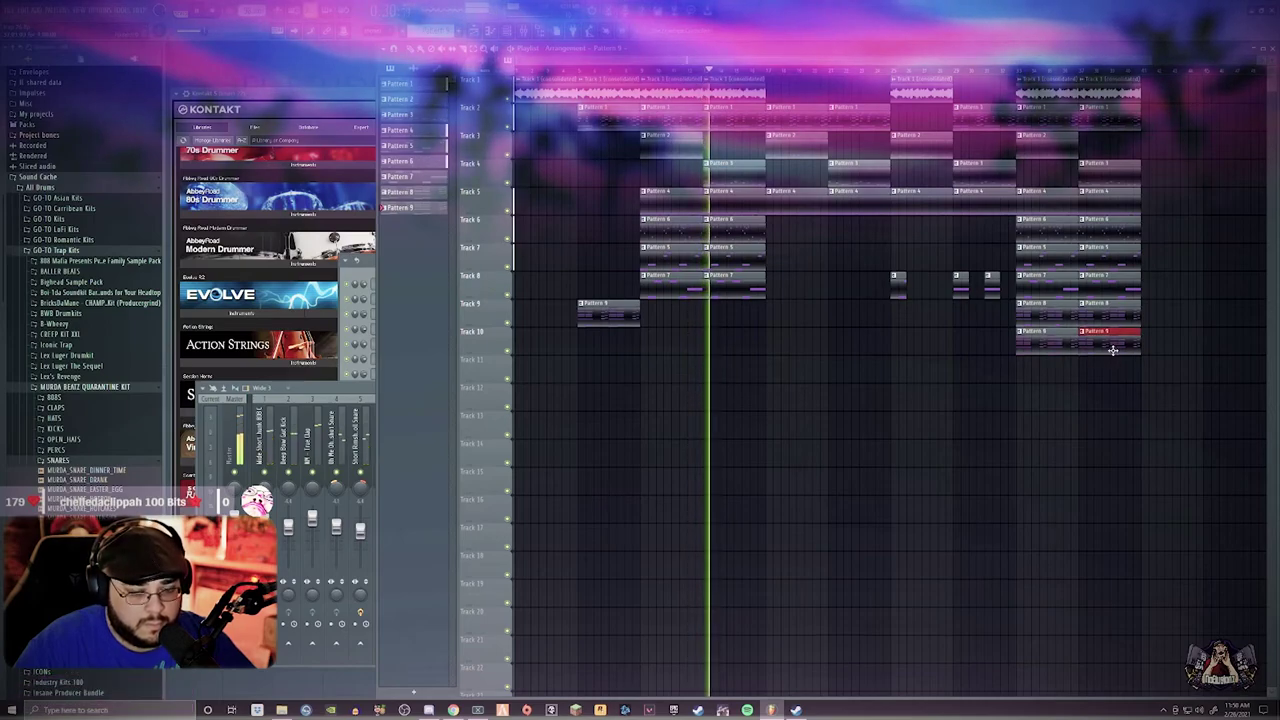
Replace the last two Pattern 8 clips on Track 9 with two consecutive ones starting under the isolated Track 1 melody clip
{"action": "left_click", "coordinate": [1065, 316]}
{"action": "left_click", "coordinate": [896, 313]}
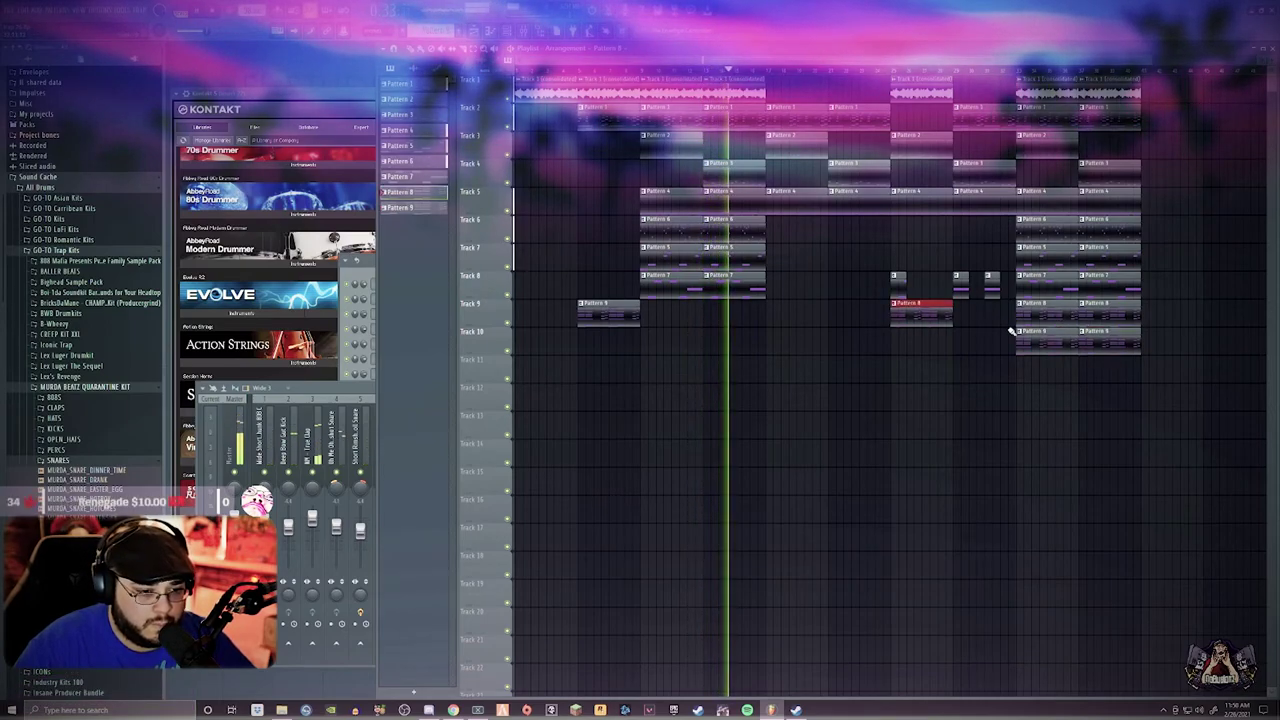
{"action": "right_click", "coordinate": [1058, 316]}
{"action": "right_click", "coordinate": [1109, 318]}
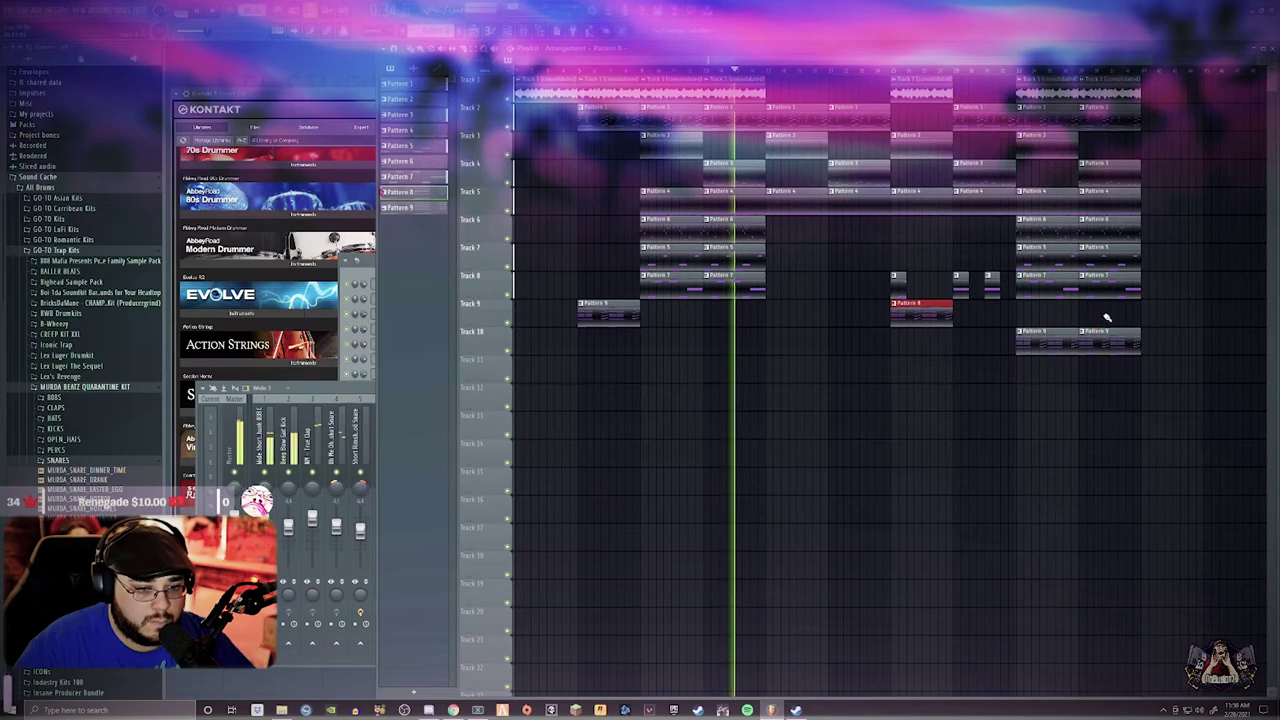
{"action": "left_click", "coordinate": [971, 315]}
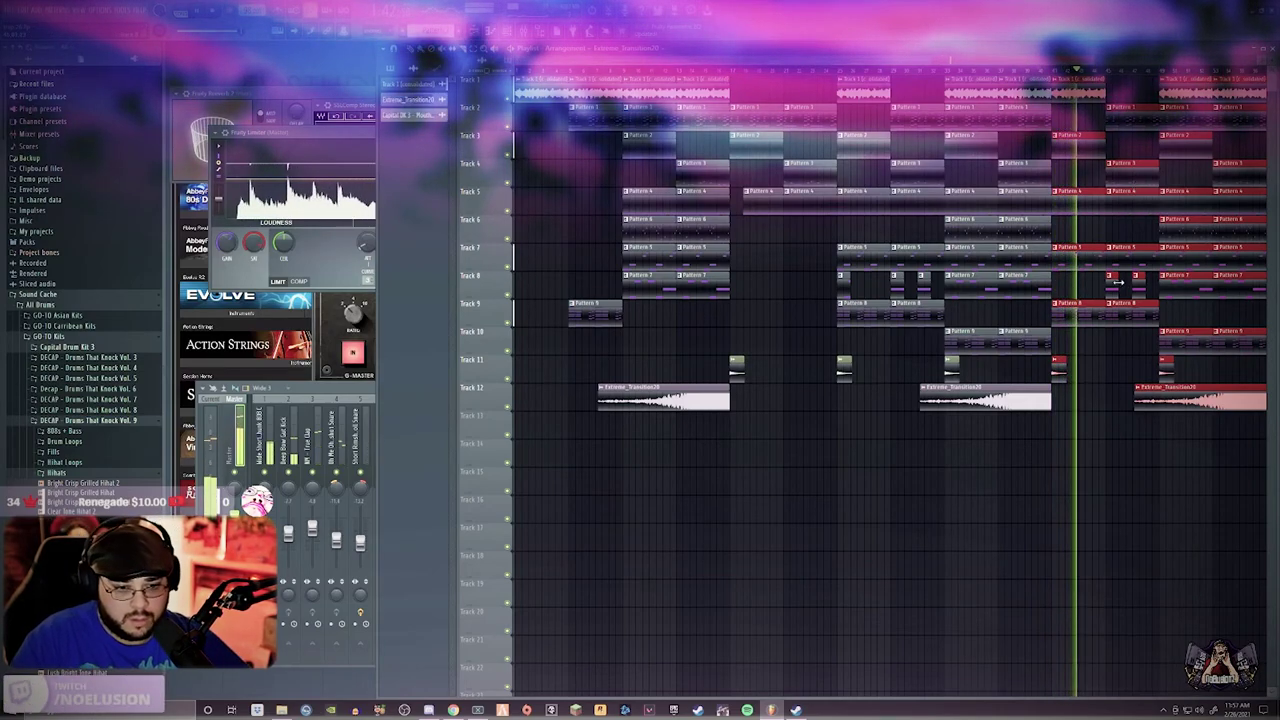
Stop playback and examine the drum patterns' channels in the channel rack before returning to the playlist
{"action": "key", "text": "space"}
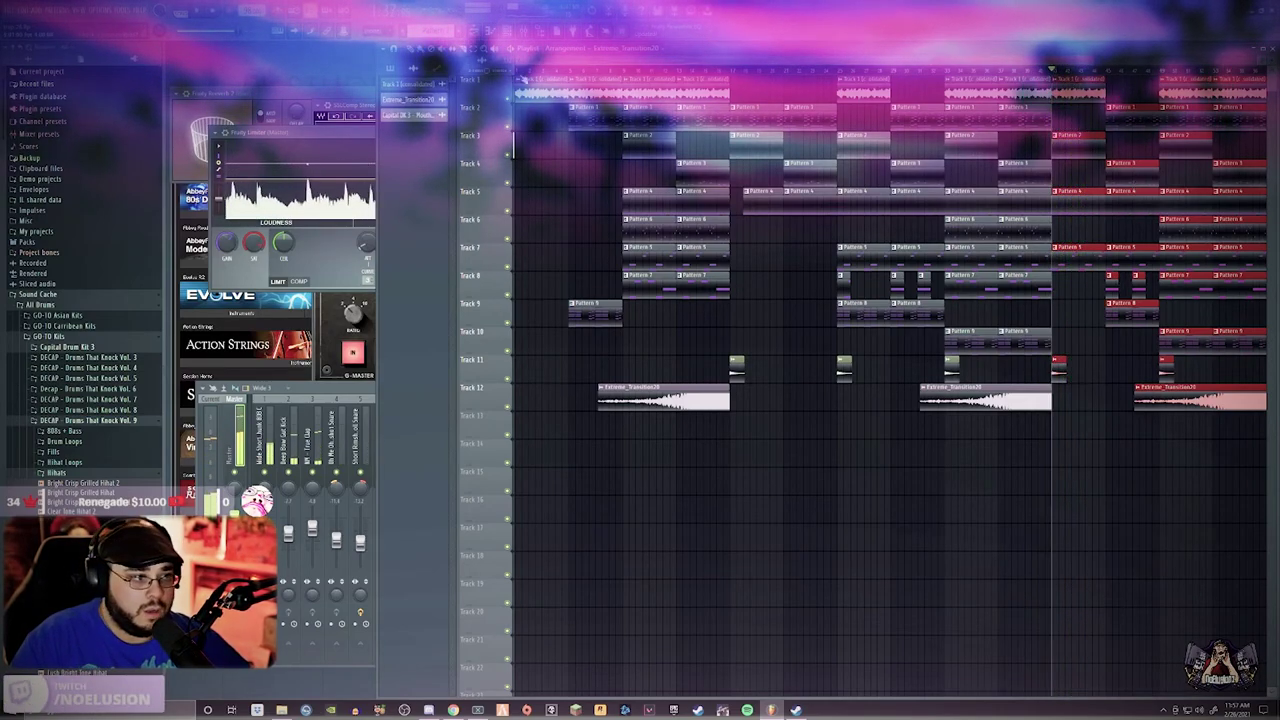
{"action": "key", "text": "F6"}
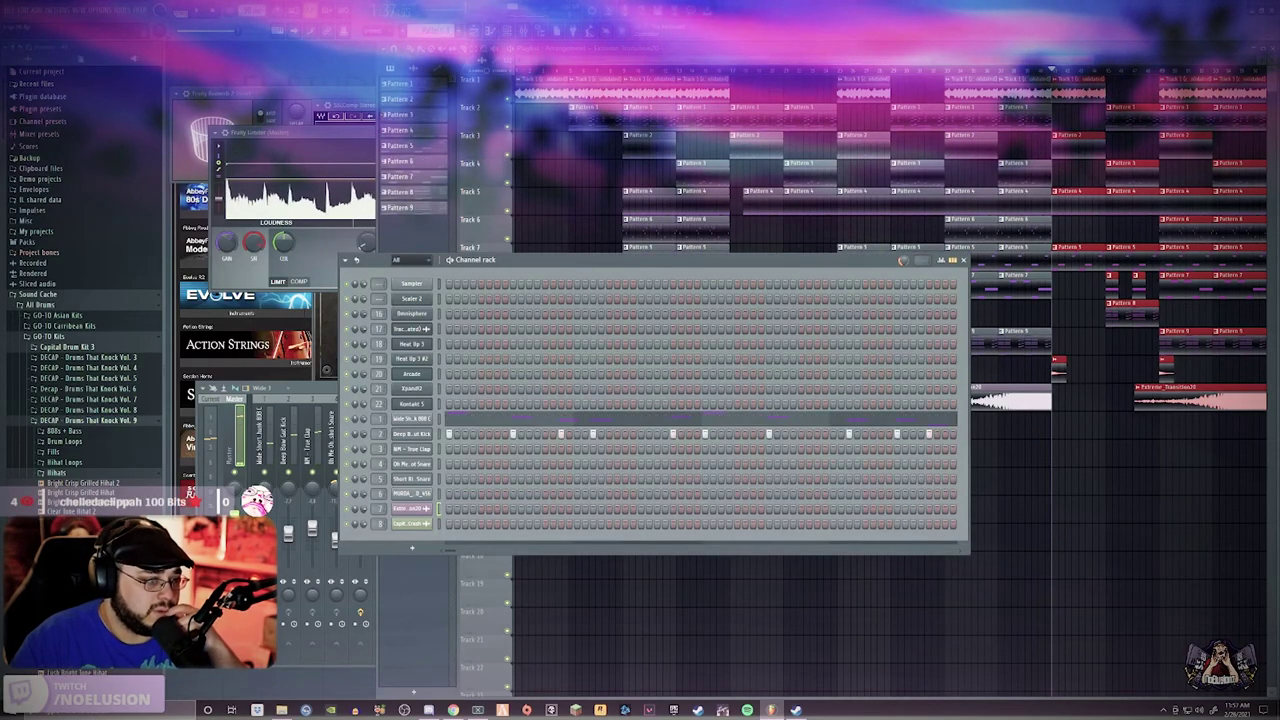
{"action": "key", "text": "KP_Subtract"}
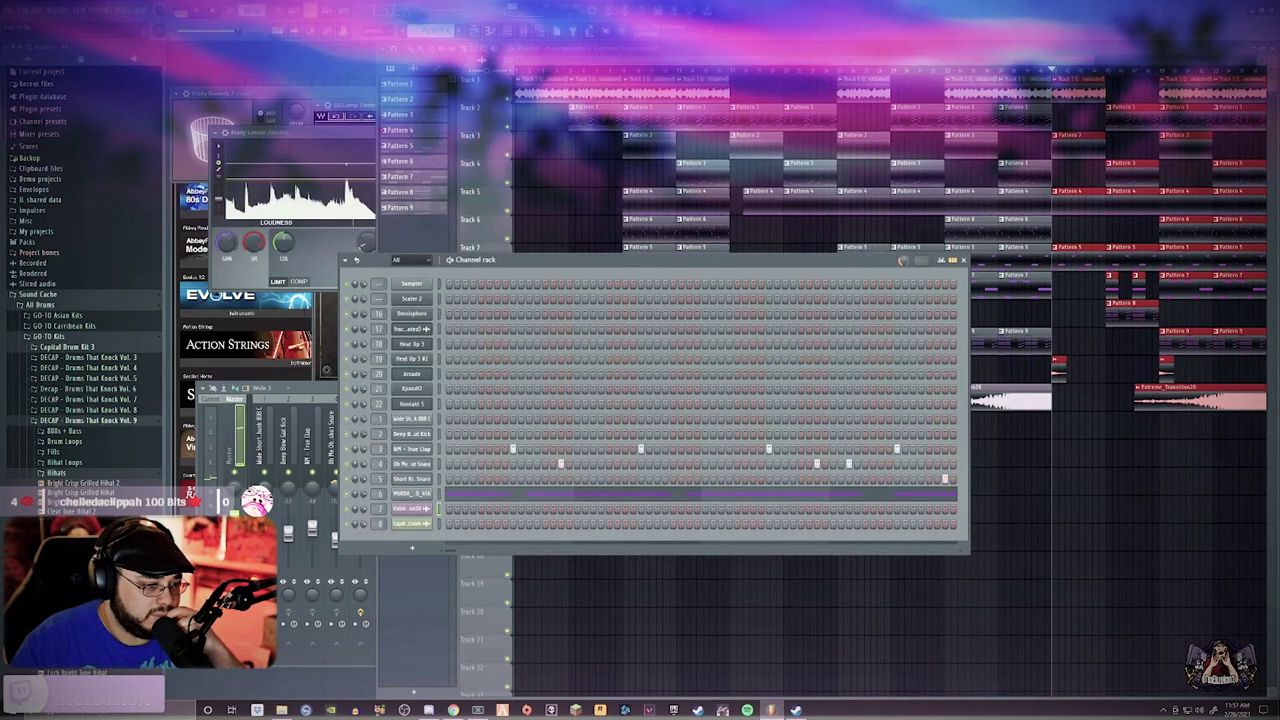
{"action": "key", "text": "F6"}
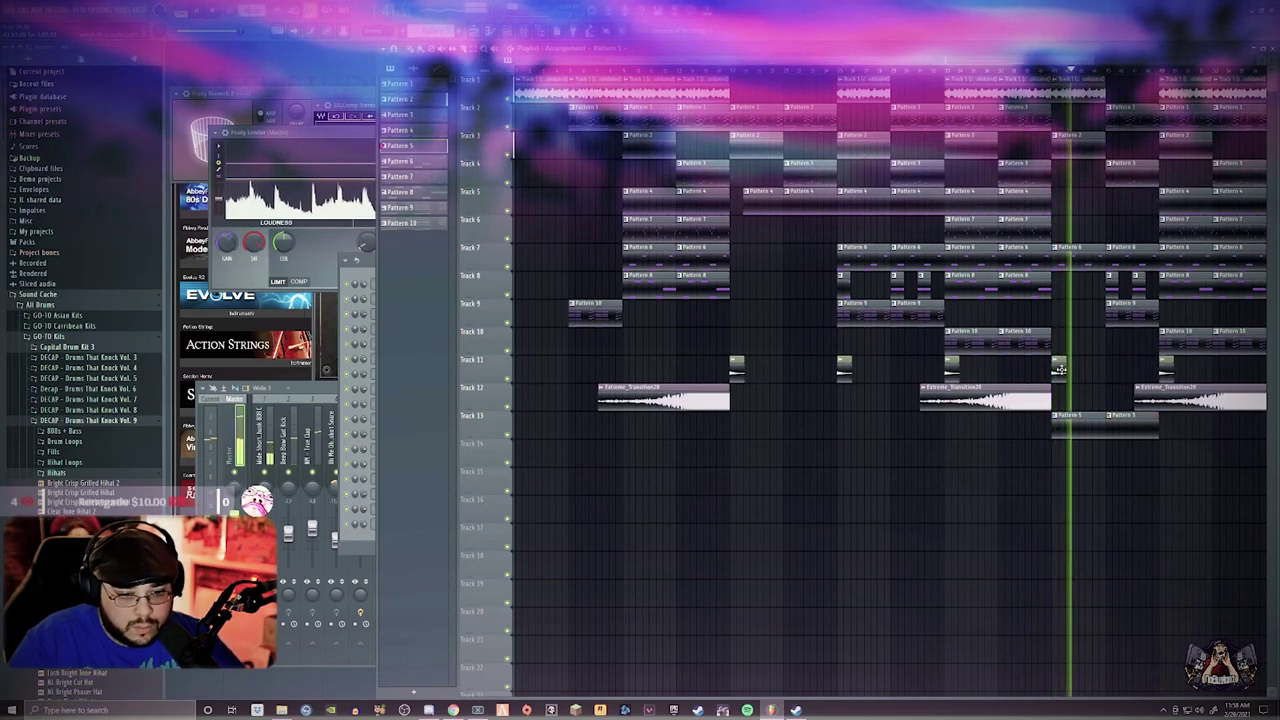
{"action": "left_click", "coordinate": [1060, 368]}
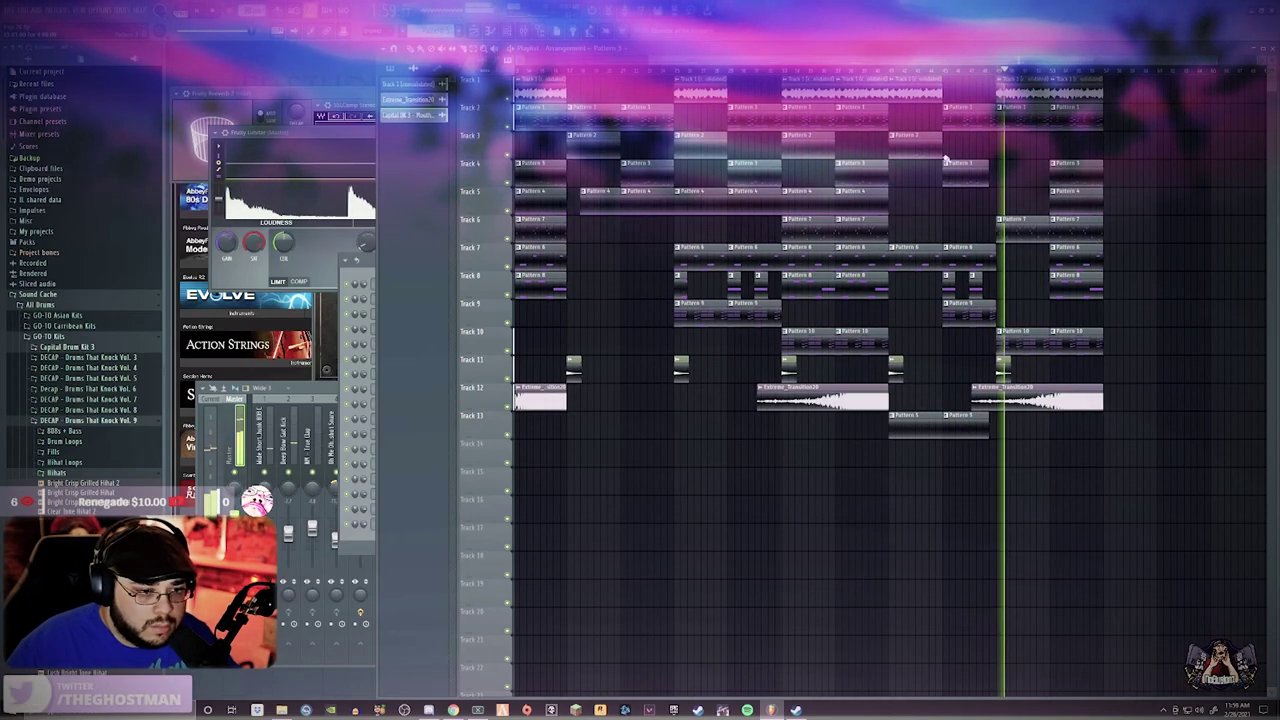
Select the final Pattern clips and melody clip at the end of the arrangement and duplicate them twice to extend the section
{"action": "left_click_drag", "start_coordinate": [1150, 410], "coordinate": [1070, 105]}
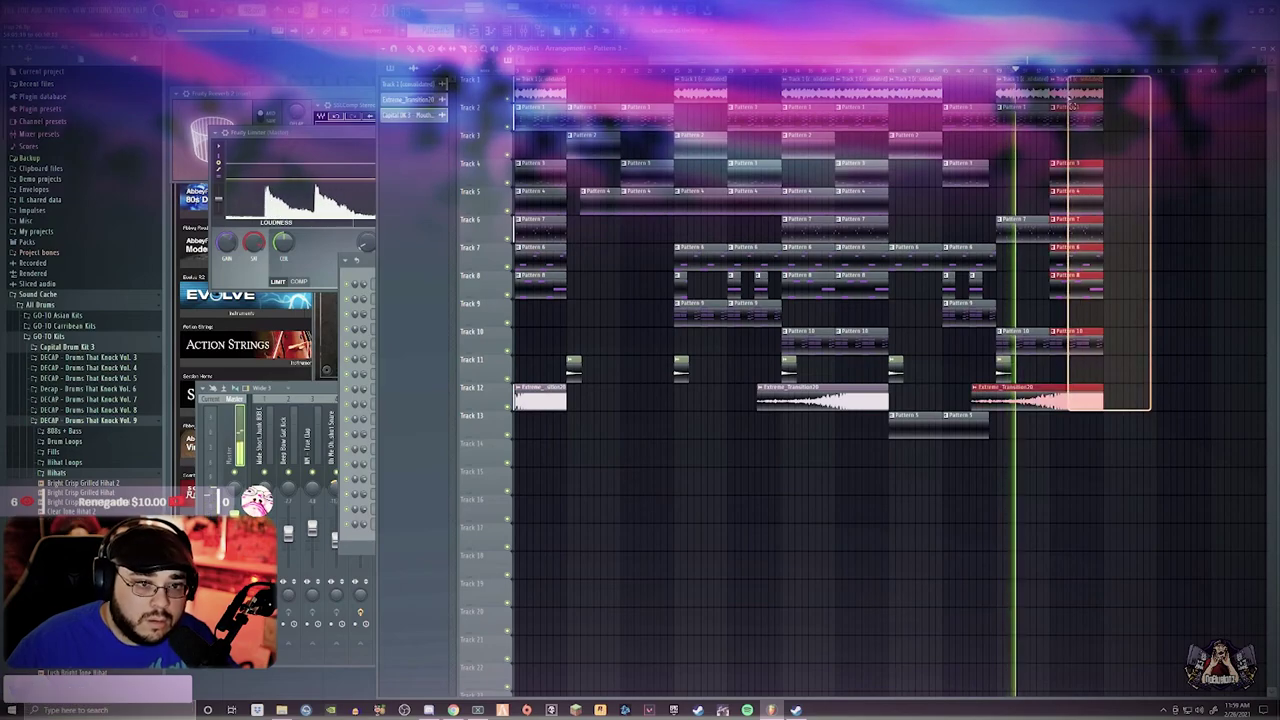
{"action": "left_click_drag", "start_coordinate": [1138, 382], "coordinate": [1050, 74]}
{"action": "key", "text": "ctrl+b"}
{"action": "key", "text": "ctrl+b"}
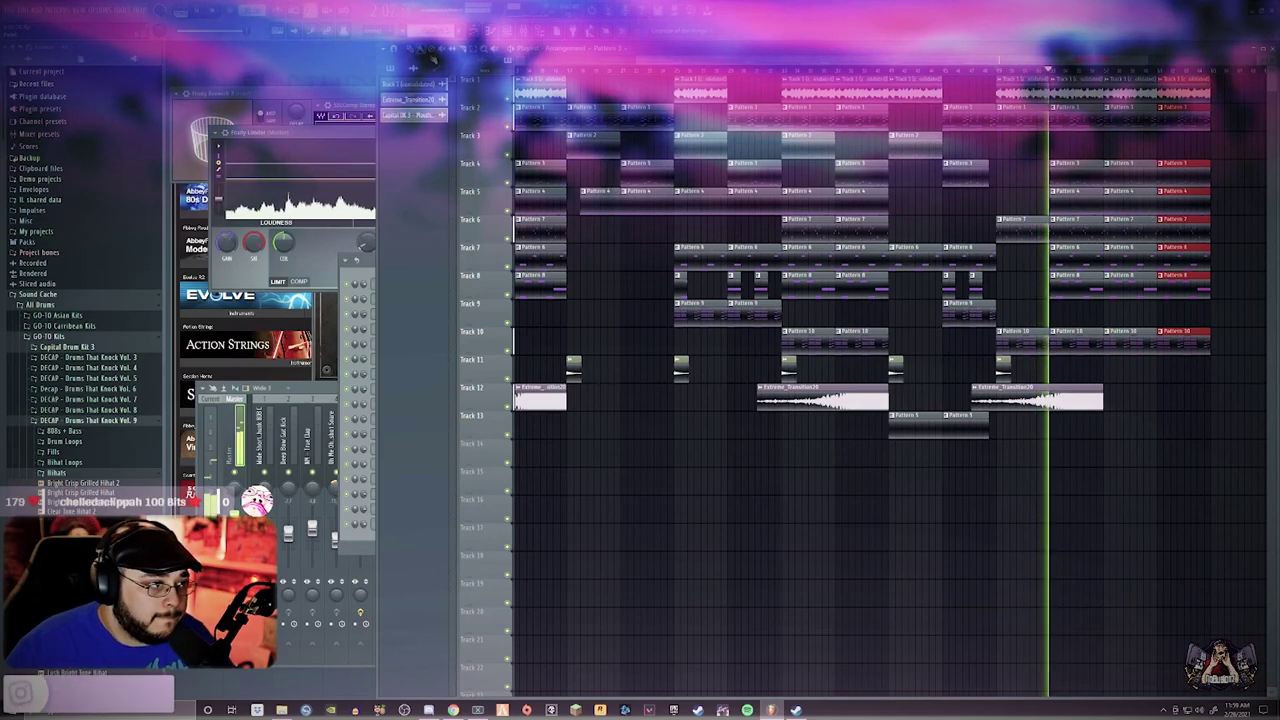
Align the last Extreme_Transition20 clip with the extended section's end and add Mouth Crash clips on Track 11 at the section's midpoint and end
{"action": "scroll", "coordinate": [1208, 430], "scroll_direction": "up", "scroll_amount": 4}
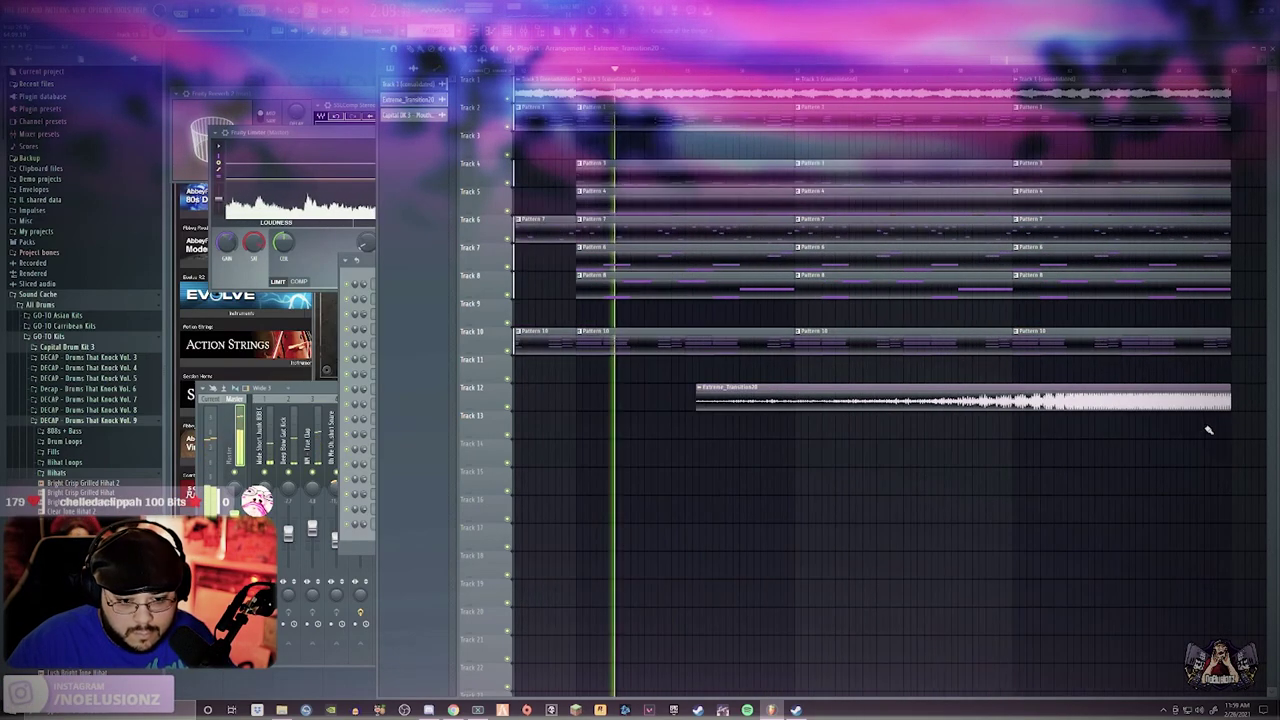
{"action": "scroll", "coordinate": [1208, 430], "scroll_direction": "up", "scroll_amount": 4}
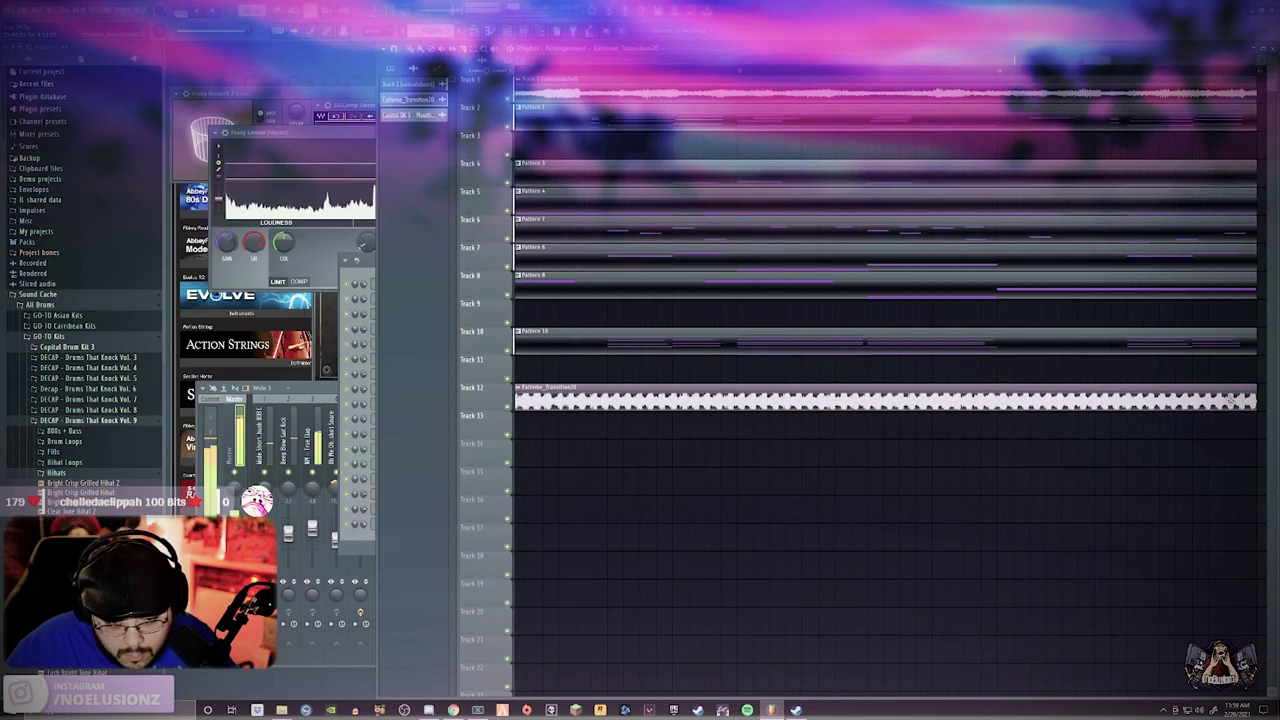
{"action": "scroll", "coordinate": [1200, 430], "scroll_direction": "down", "scroll_amount": 8}
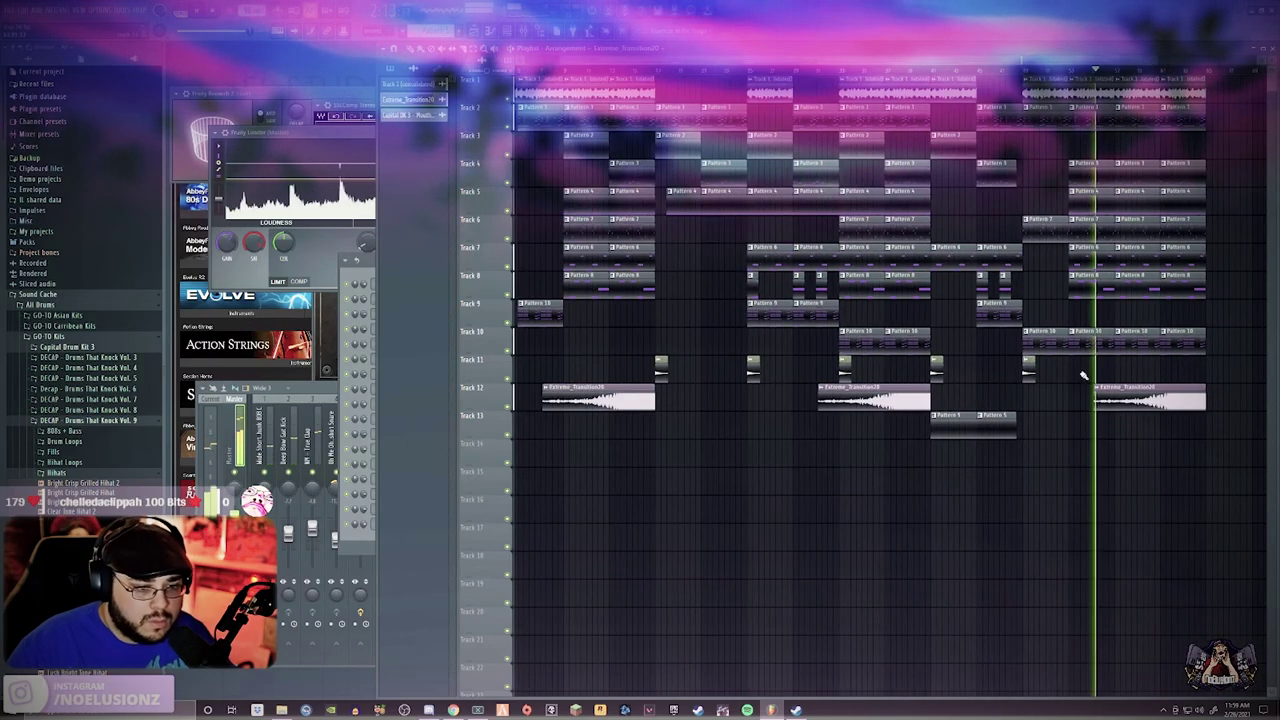
{"action": "left_click", "coordinate": [1119, 365]}
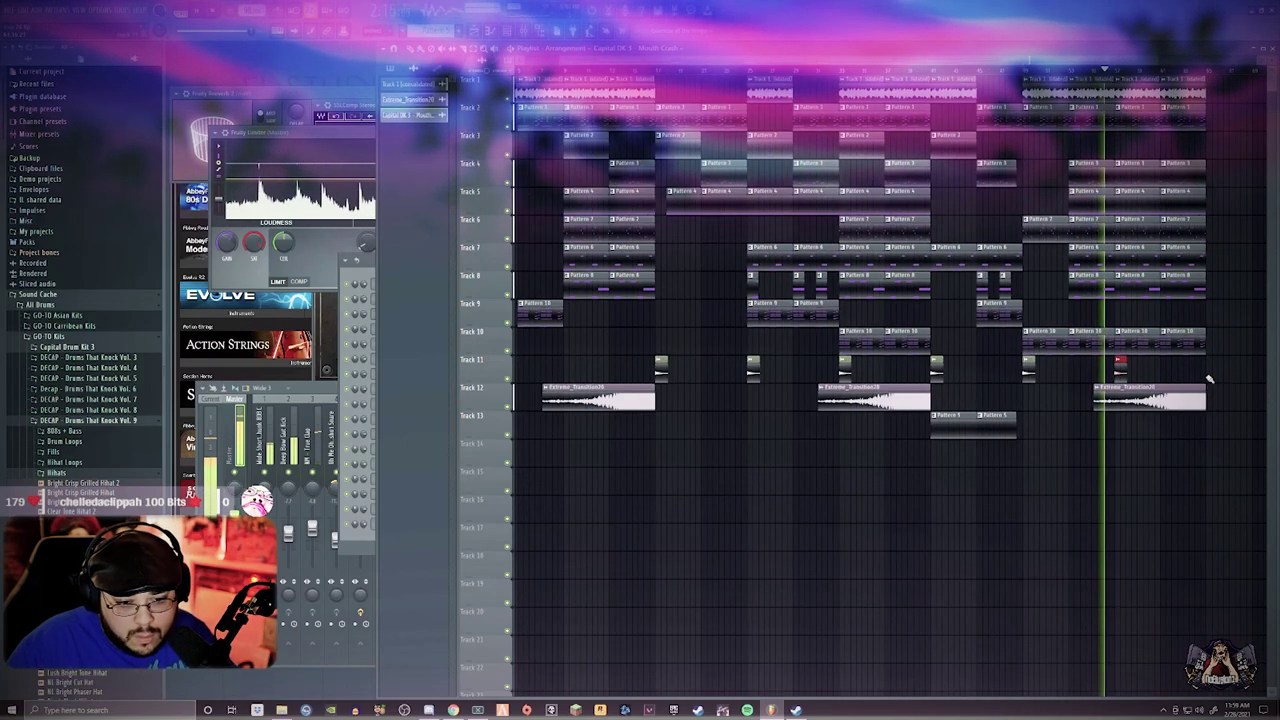
{"action": "left_click", "coordinate": [1211, 370]}
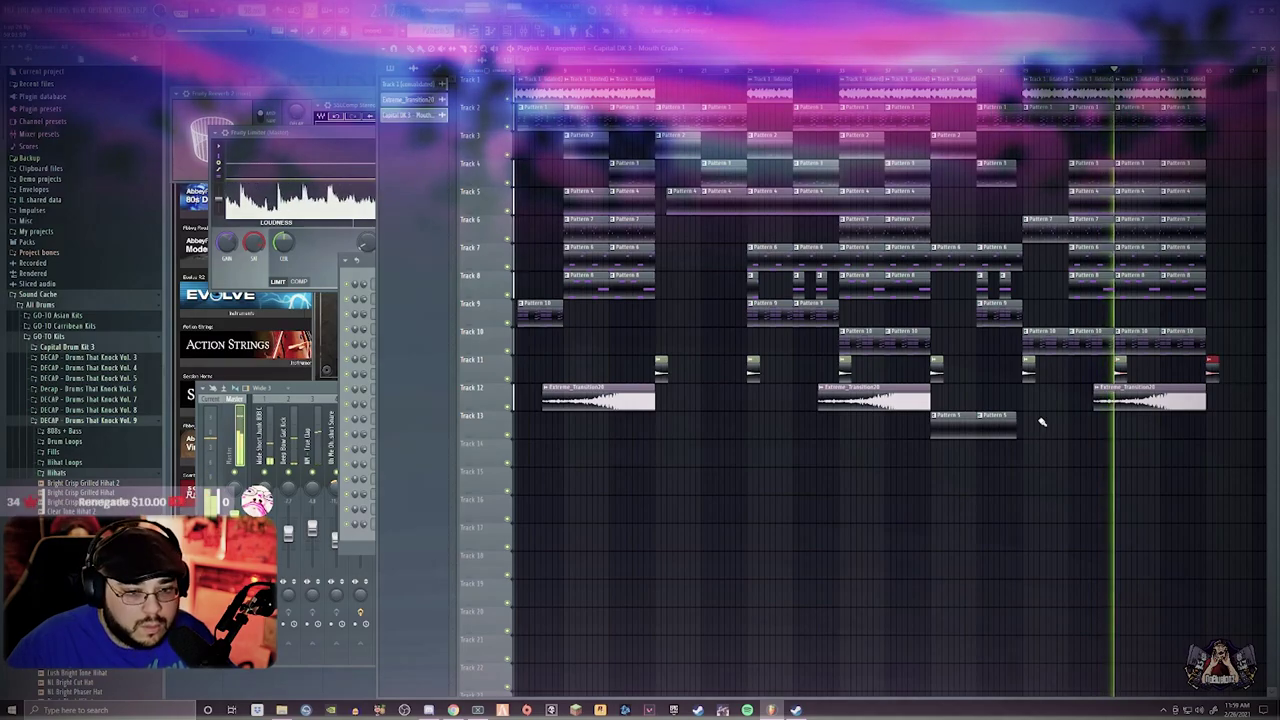